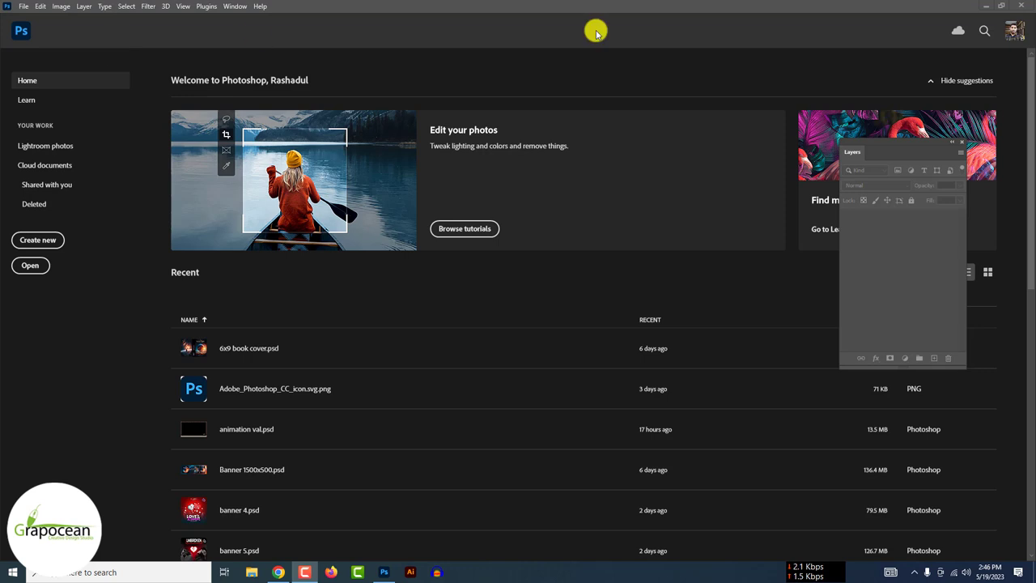
Step: Create a new A4 document named 'Product Flyer' at 300 ppi
click(49, 240)
click(691, 134)
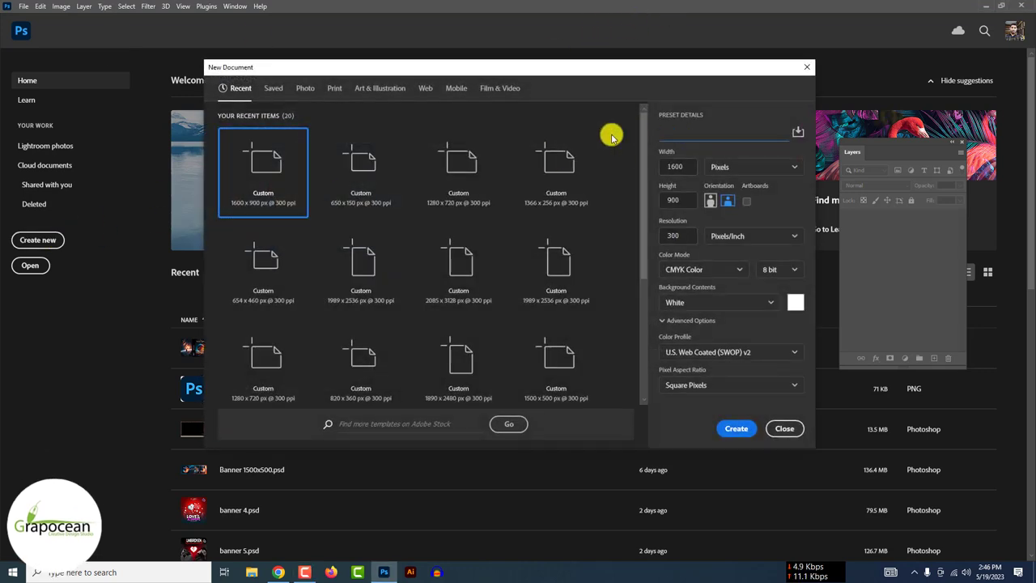
text(Product Fyer)
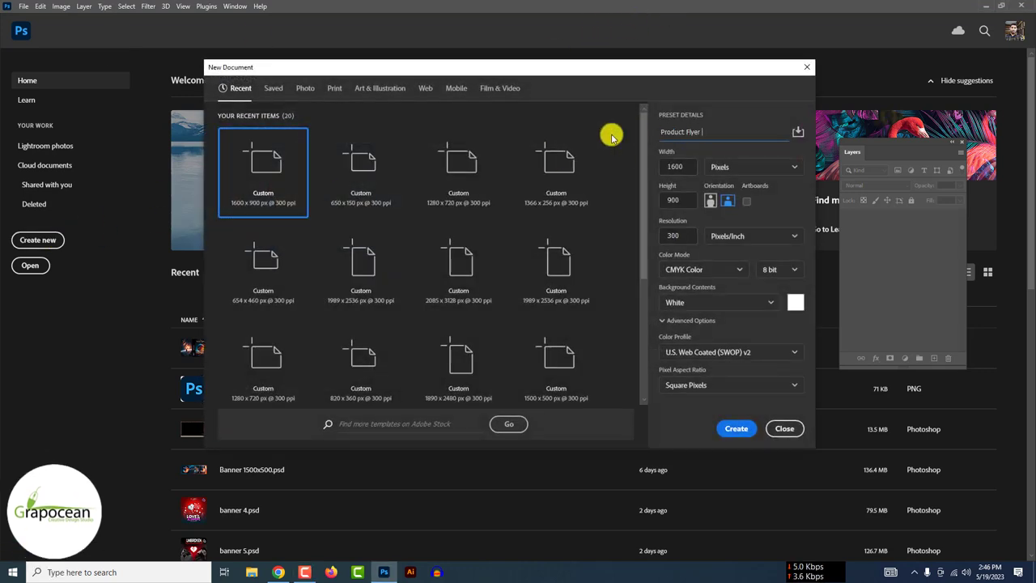
key(Tab)
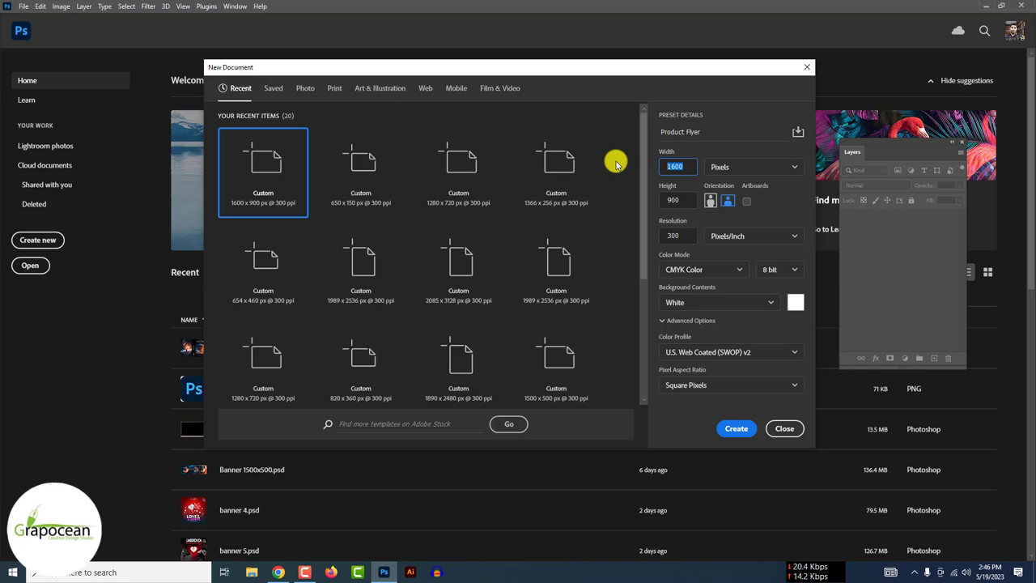
click(335, 88)
click(554, 170)
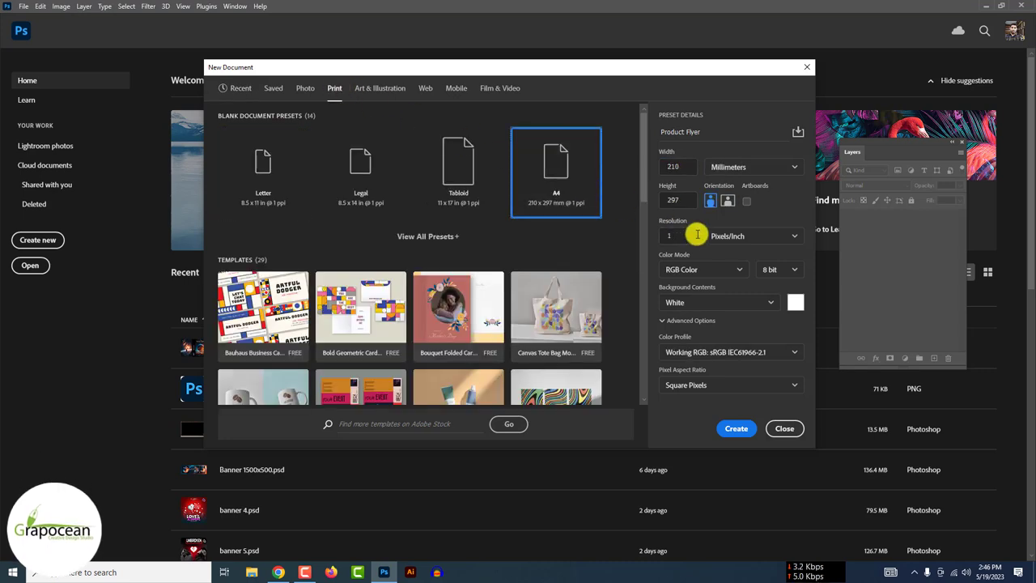
text(0)
key(Return)
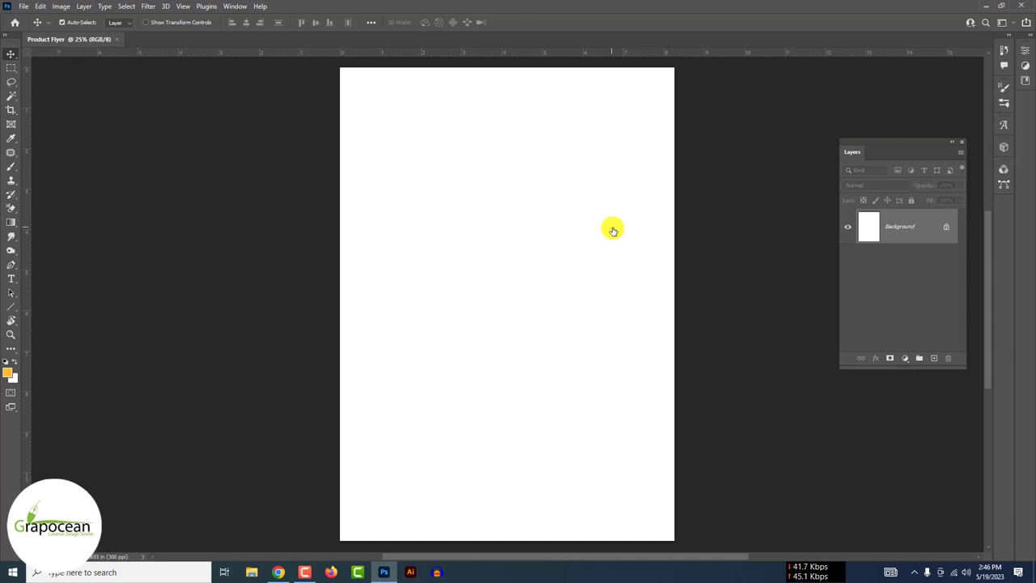
Step: Open the green Canada Dry can photo from the Downloads folder
scroll(612, 232, down, 1)
scroll(656, 263, down, 1)
scroll(656, 275, up, 2)
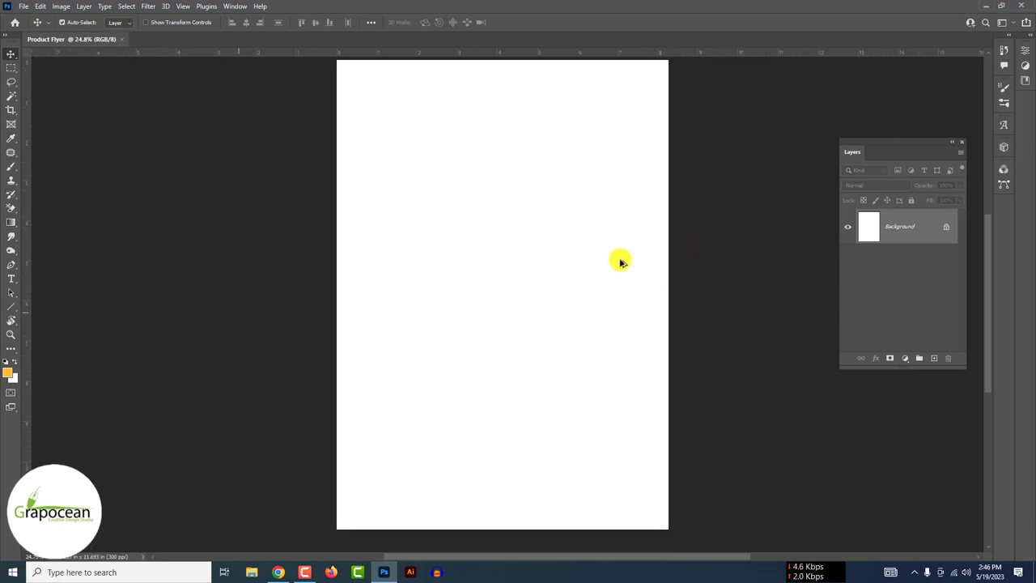
scroll(620, 262, down, 1)
click(22, 6)
click(33, 33)
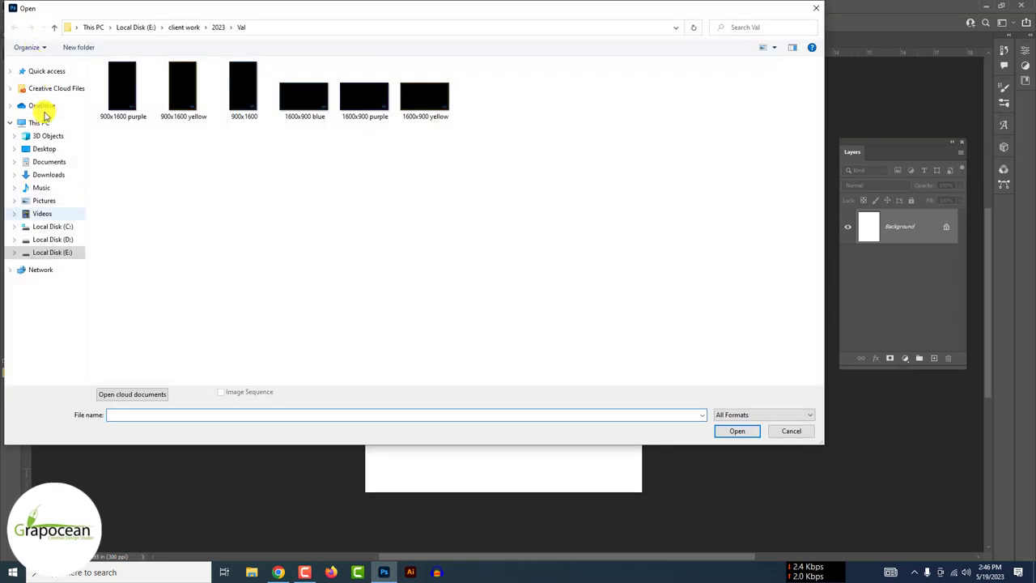
click(54, 177)
scroll(504, 227, down, 3)
click(456, 303)
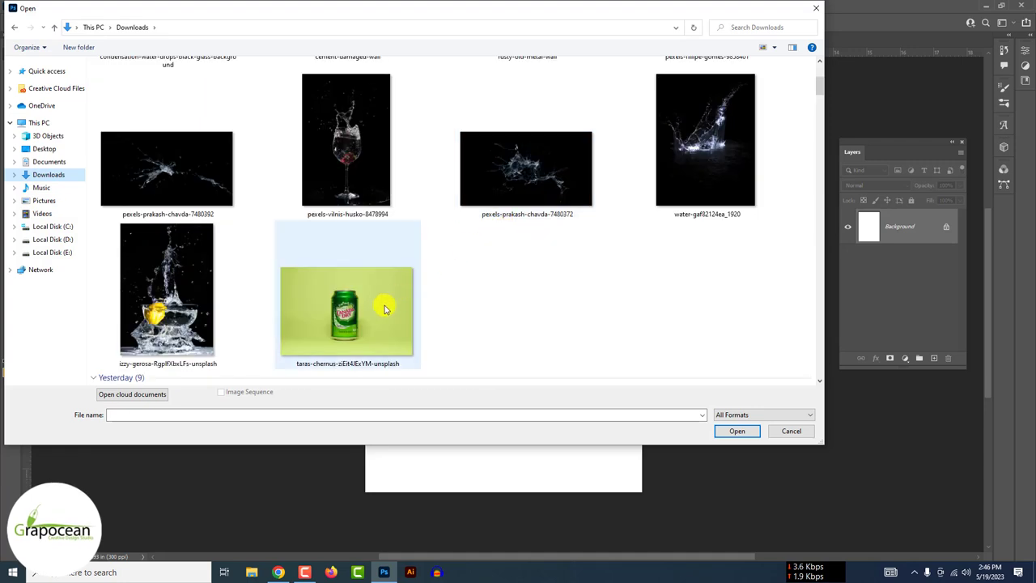
click(738, 433)
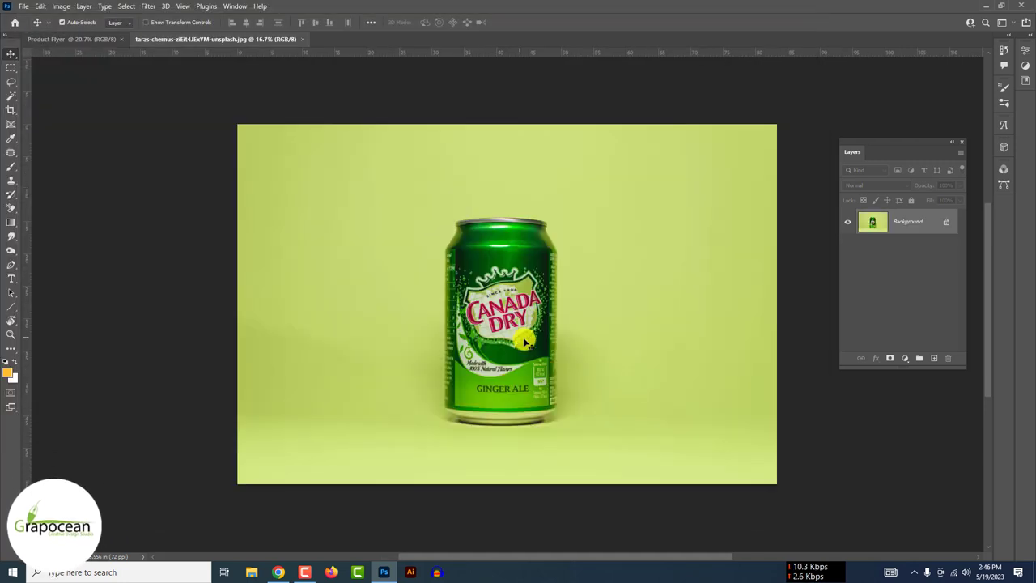
Step: Switch to the Pen tool and start a path at the can's top-left rim
scroll(525, 342, up, 3)
scroll(518, 323, down, 1)
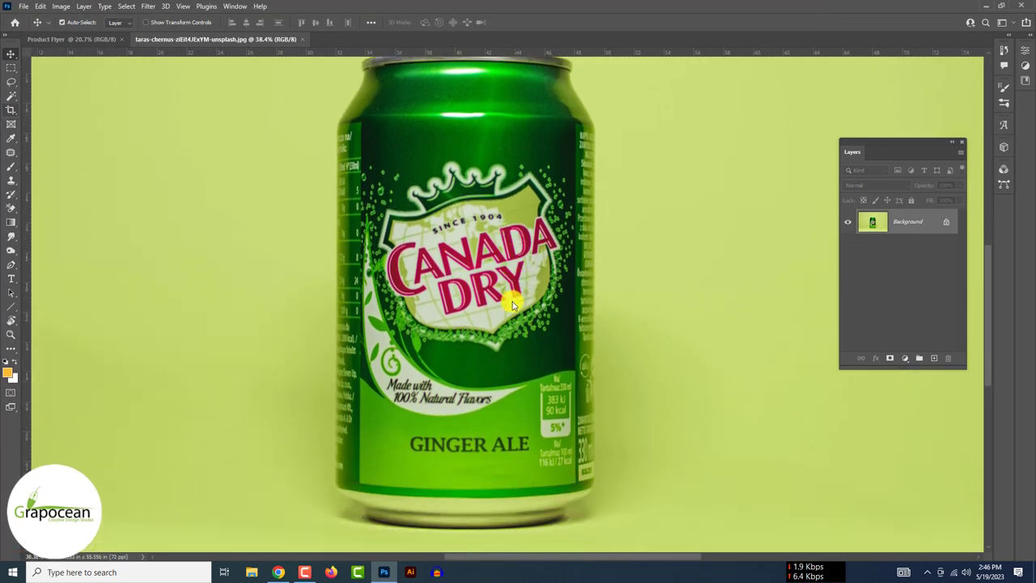
click(5, 44)
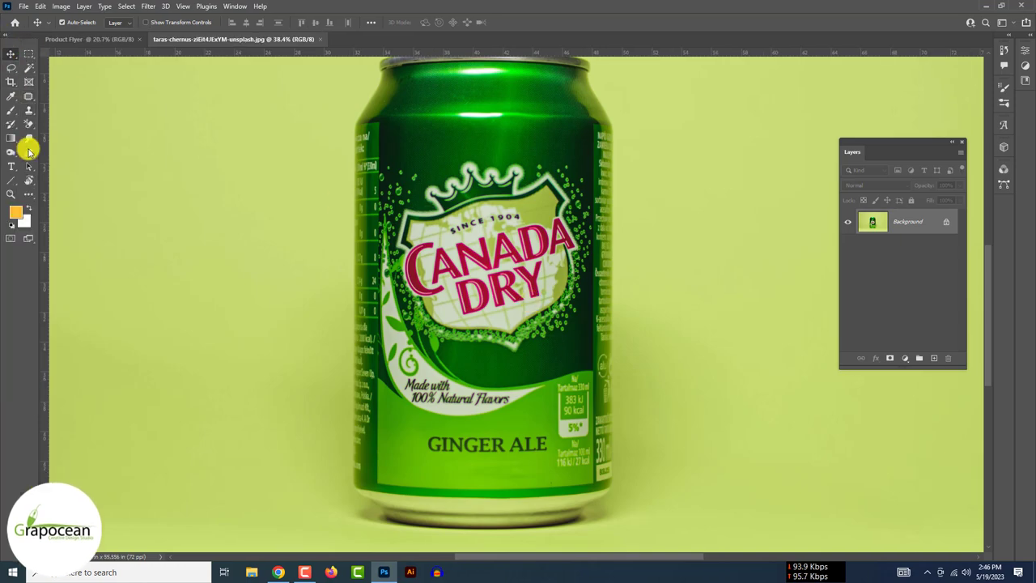
click(28, 151)
scroll(416, 143, up, 2)
scroll(667, 147, up, 2)
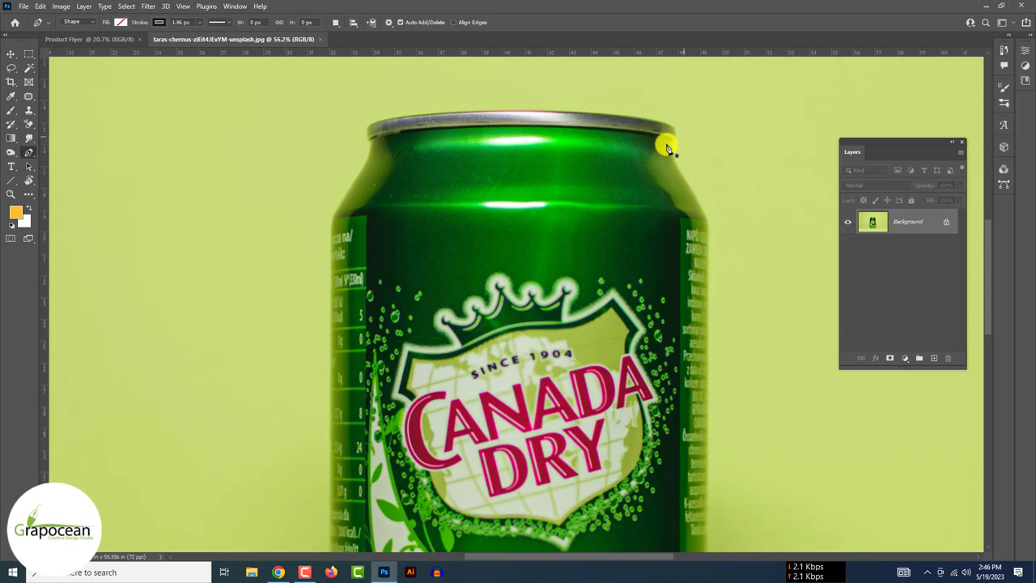
scroll(376, 122, up, 5)
click(385, 98)
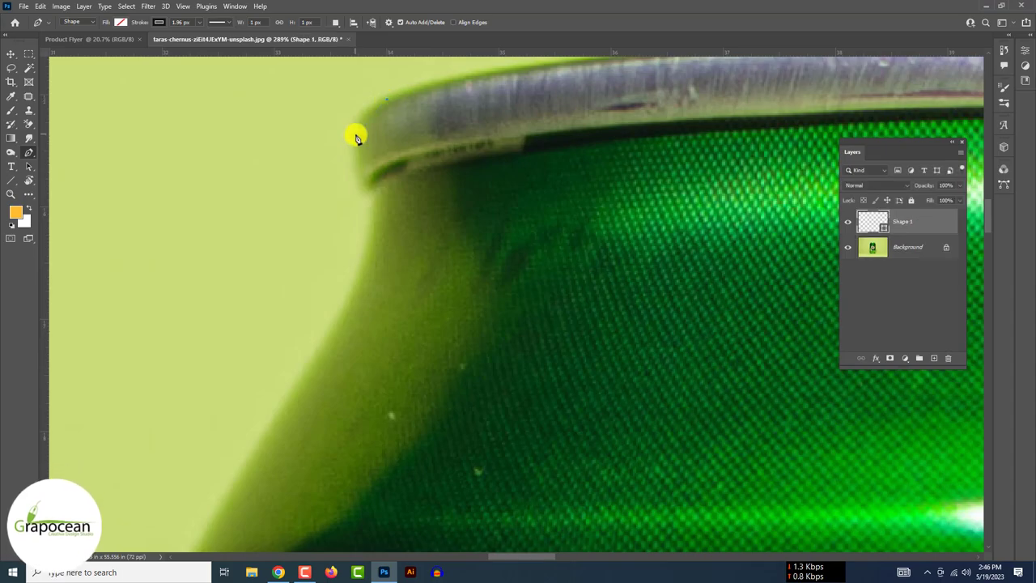
scroll(356, 138, down, 3)
scroll(377, 250, down, 2)
scroll(351, 469, up, 3)
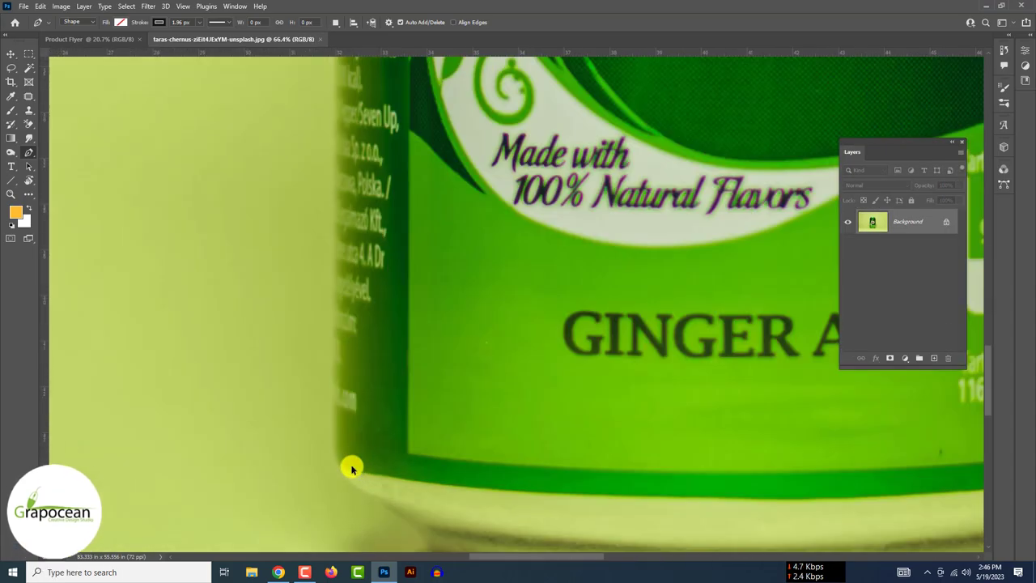
scroll(353, 469, up, 2)
scroll(353, 469, down, 4)
scroll(342, 153, up, 3)
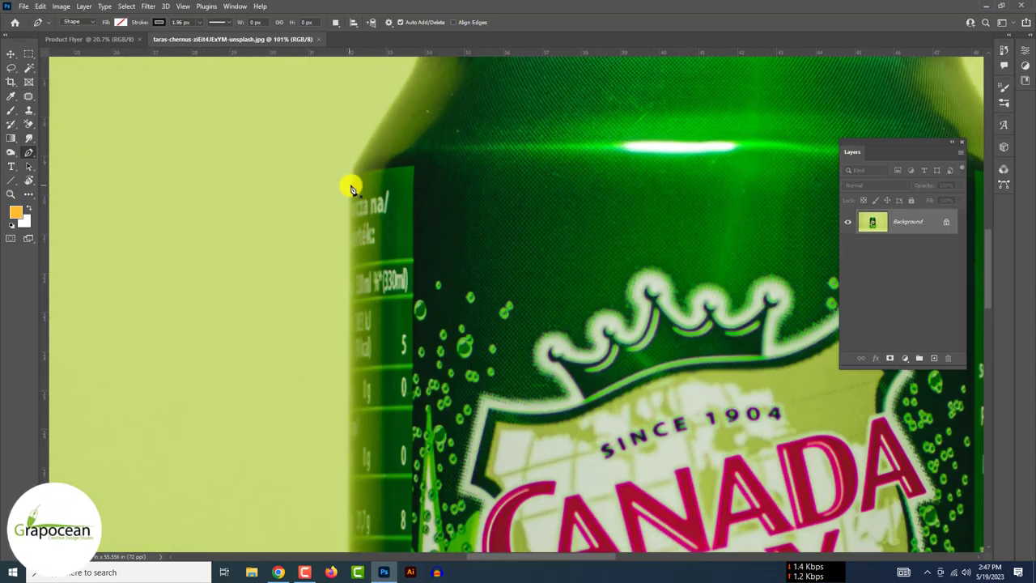
scroll(373, 130, down, 5)
scroll(405, 323, down, 5)
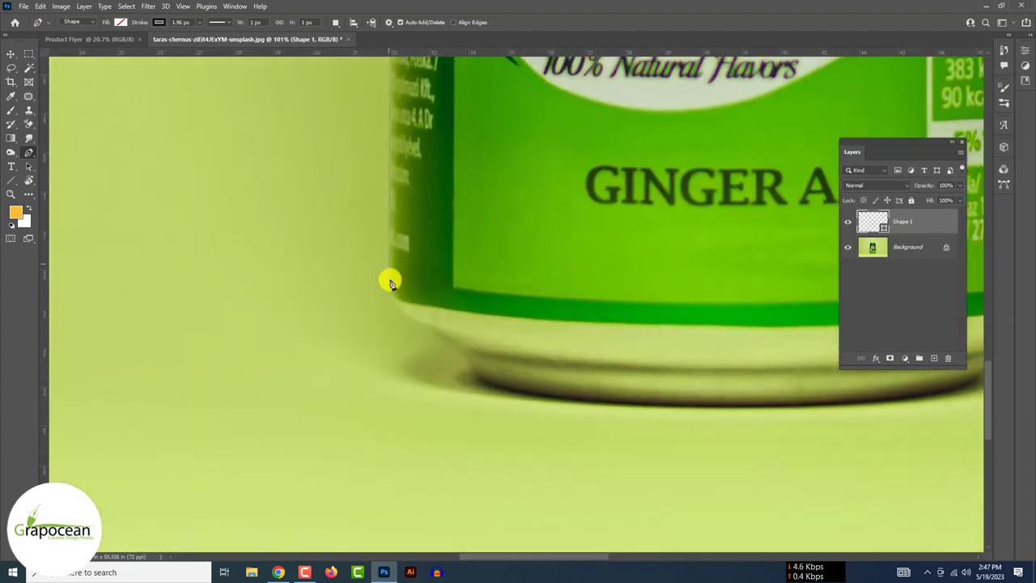
key(ctrl+z)
key(ctrl+z)
scroll(418, 337, down, 5)
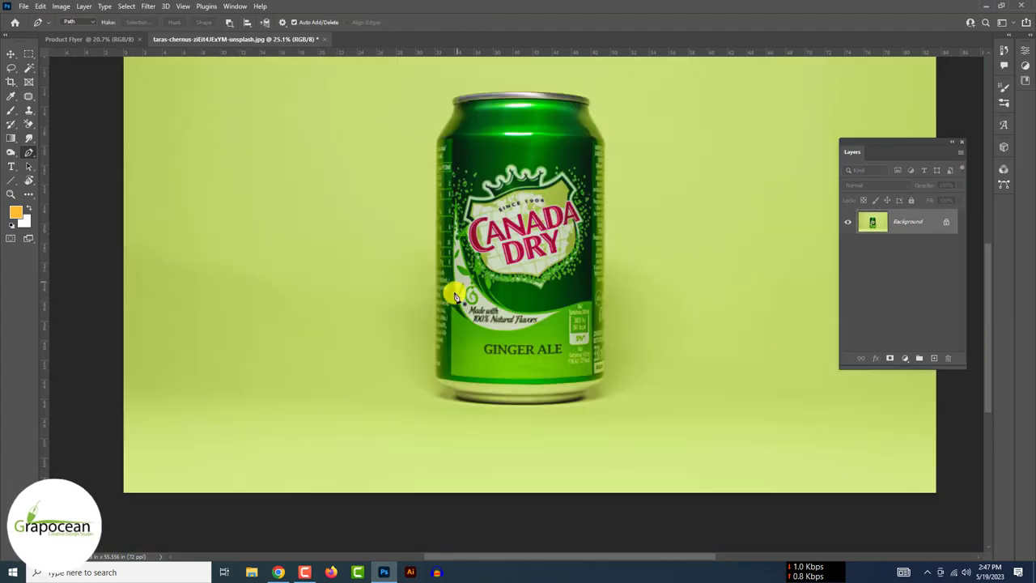
scroll(456, 105, up, 6)
scroll(474, 349, down, 2)
scroll(611, 389, down, 3)
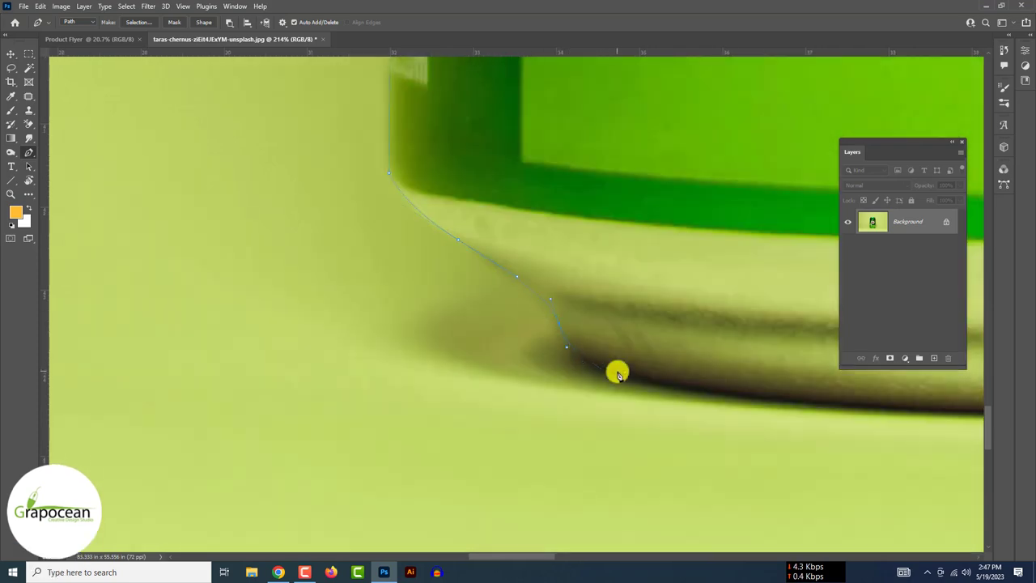
scroll(262, 324, down, 2)
scroll(315, 351, up, 3)
scroll(510, 388, up, 1)
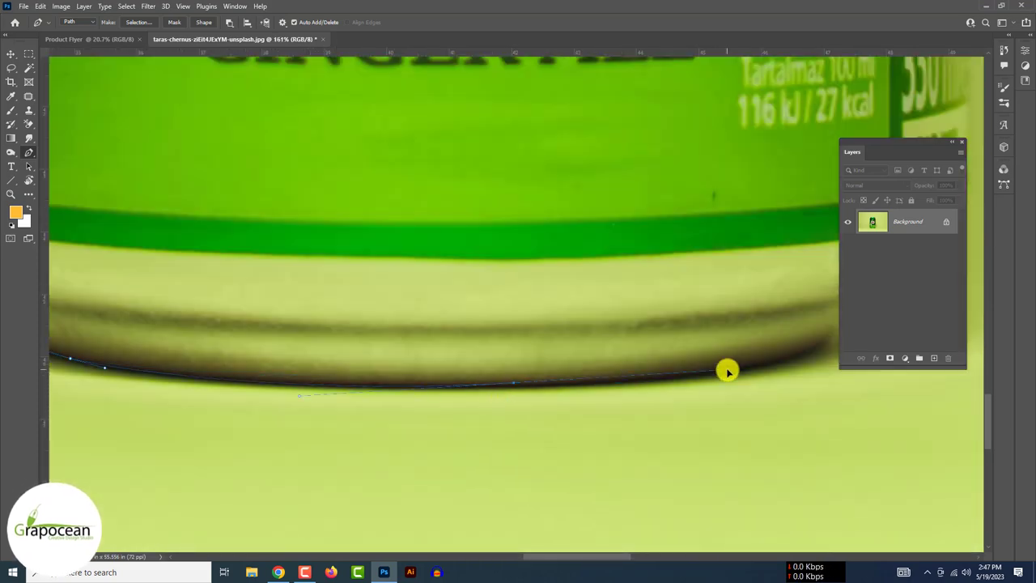
scroll(726, 370, down, 3)
scroll(492, 319, up, 3)
Step: Add a curved anchor along the can's base and anchors along its top rim
drag(584, 409, 640, 379)
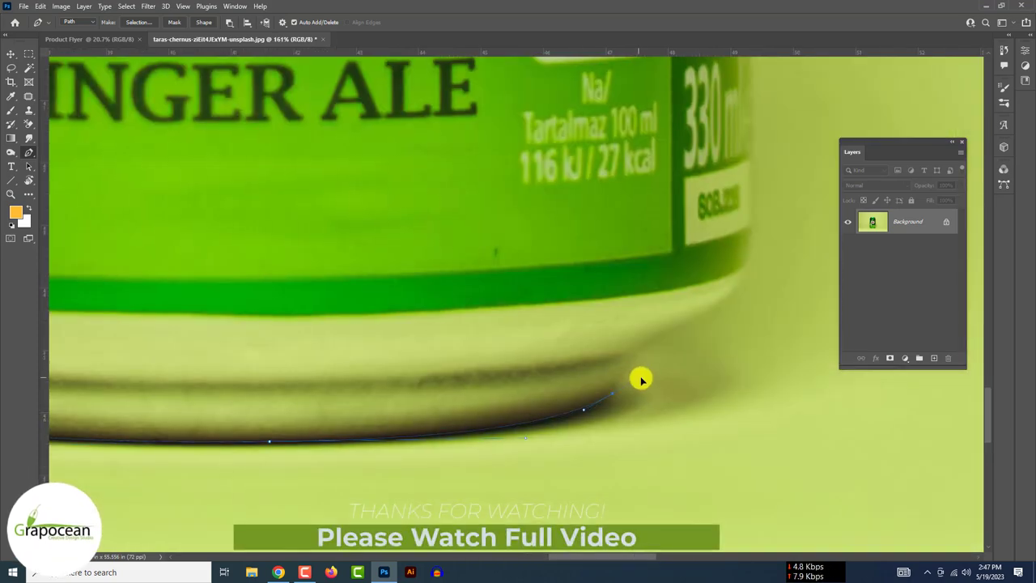
scroll(622, 384, down, 2)
scroll(590, 157, down, 1)
scroll(564, 215, down, 2)
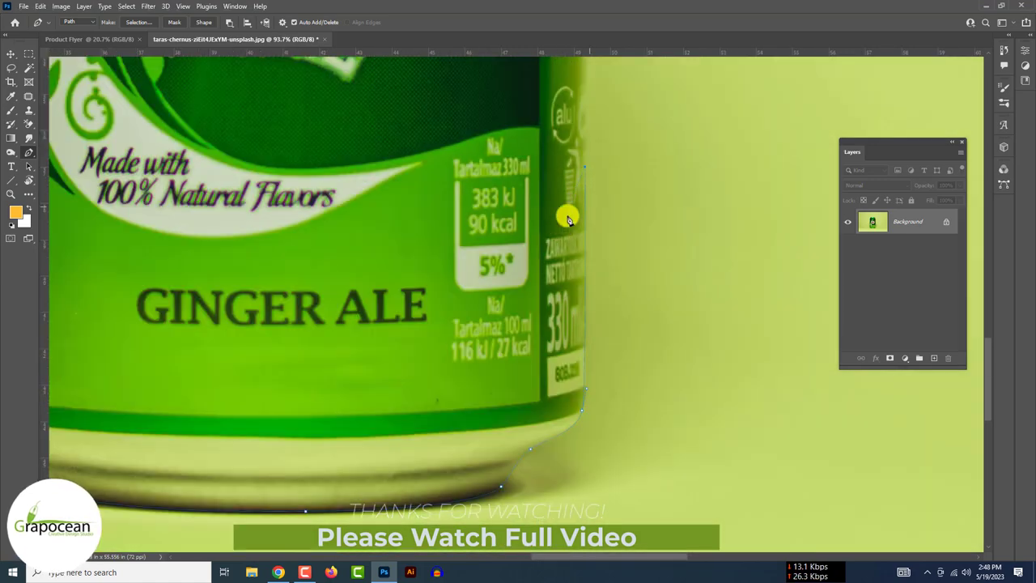
scroll(568, 194, up, 3)
scroll(569, 259, up, 5)
scroll(542, 257, up, 3)
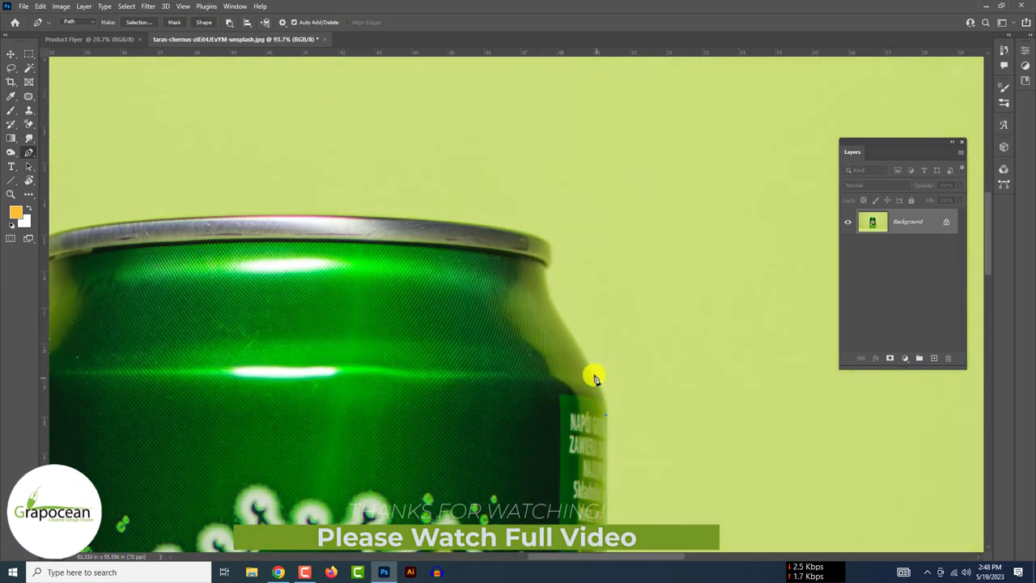
scroll(543, 290, up, 2)
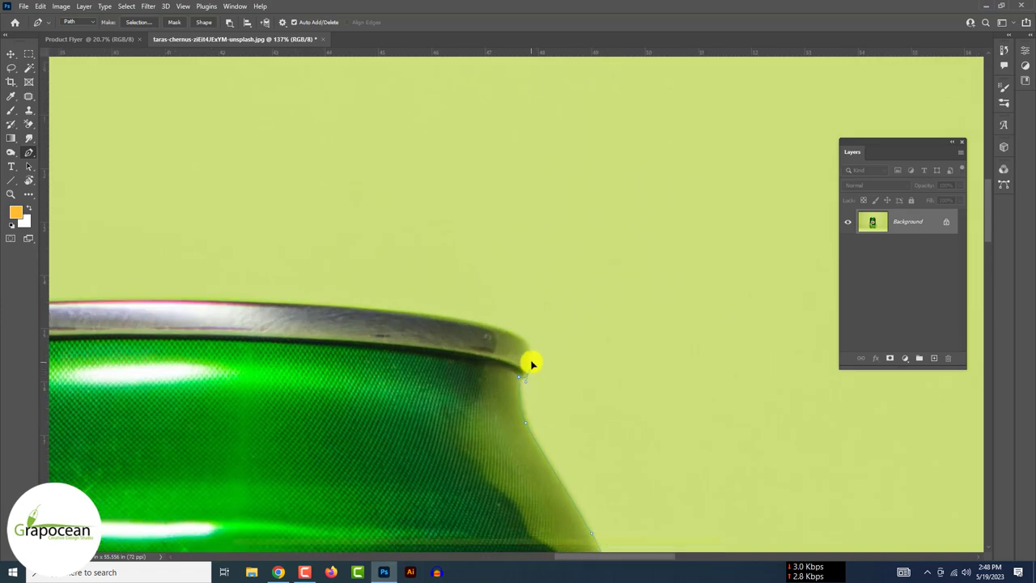
scroll(437, 341, left, 3)
scroll(550, 316, left, 5)
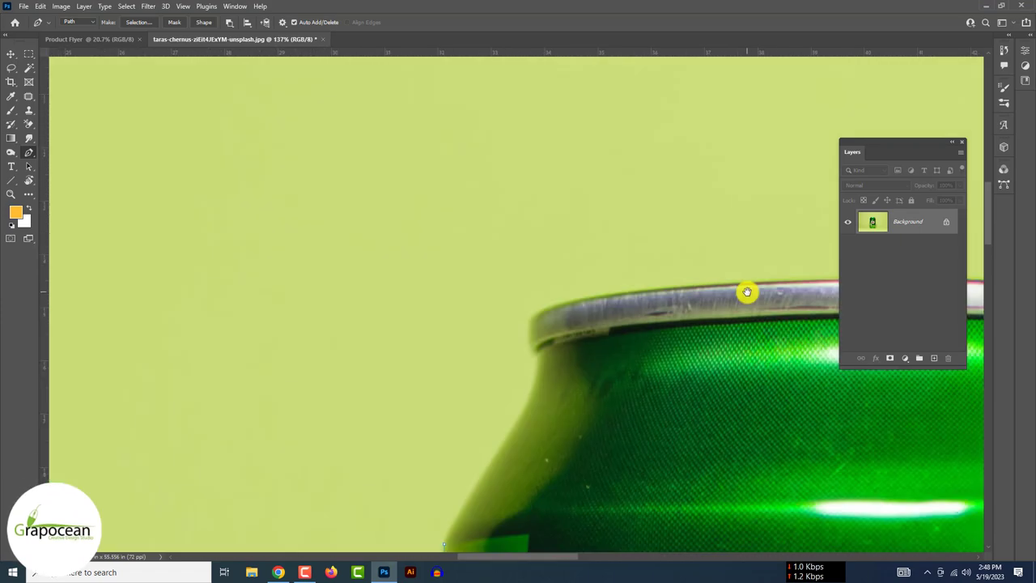
click(725, 277)
scroll(573, 311, up, 3)
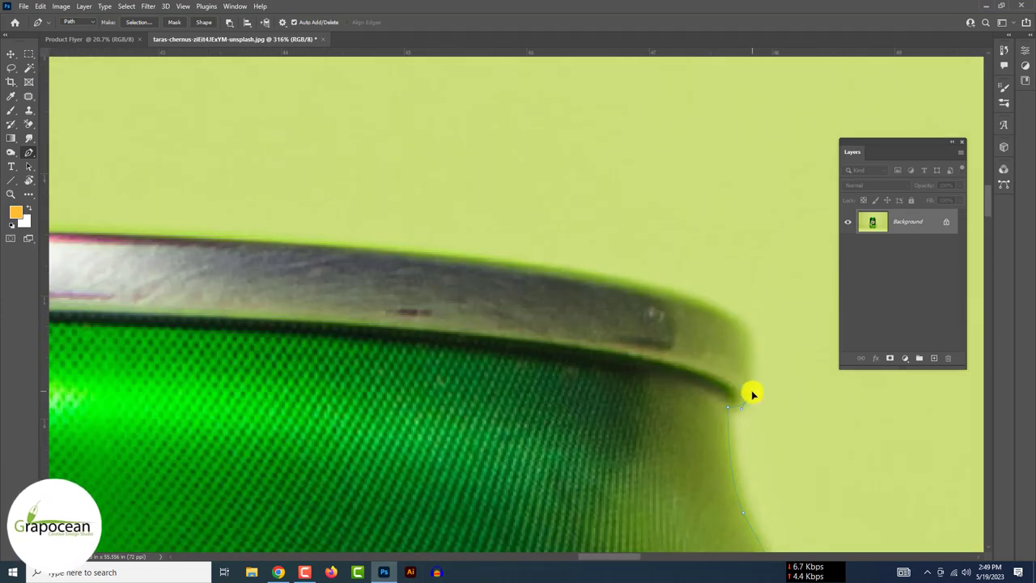
scroll(732, 310, down, 2)
click(85, 260)
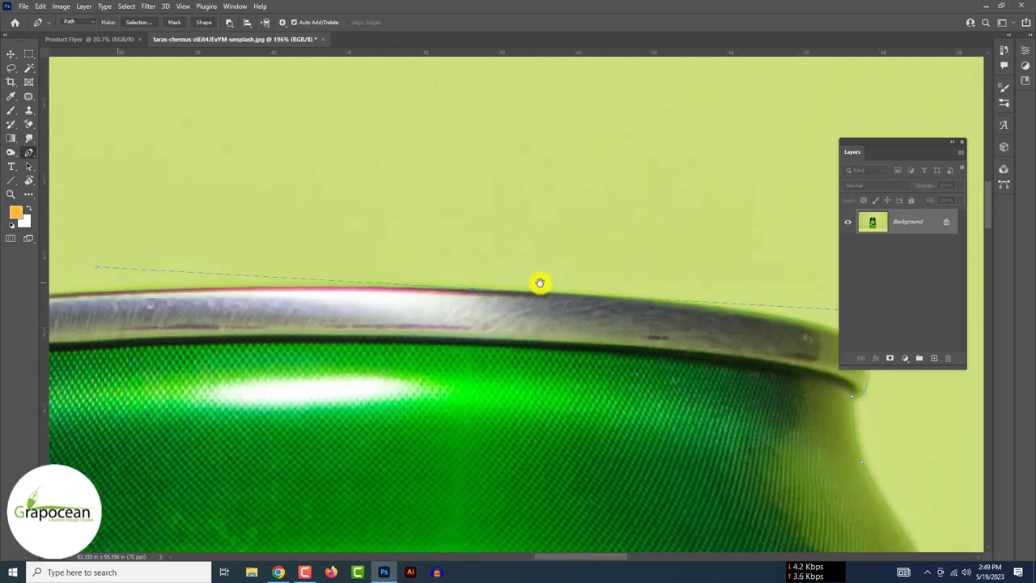
scroll(539, 282, left, 7)
scroll(363, 380, right, 3)
scroll(721, 273, down, 2)
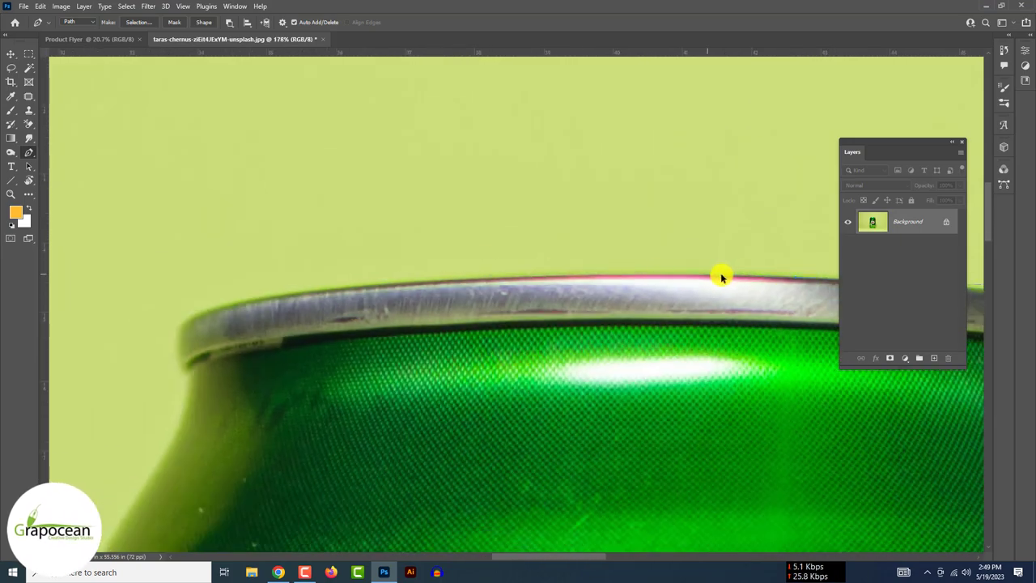
scroll(890, 284, left, 4)
scroll(453, 267, left, 1)
scroll(525, 271, up, 2)
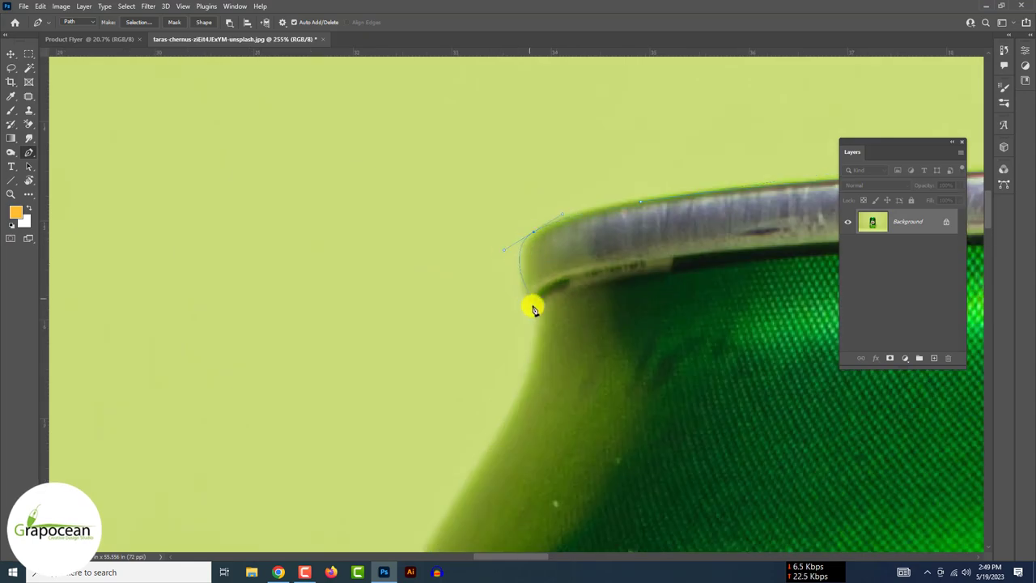
Step: Finish tracing around the lower can and load the path as a selection
drag(657, 328, 740, 242)
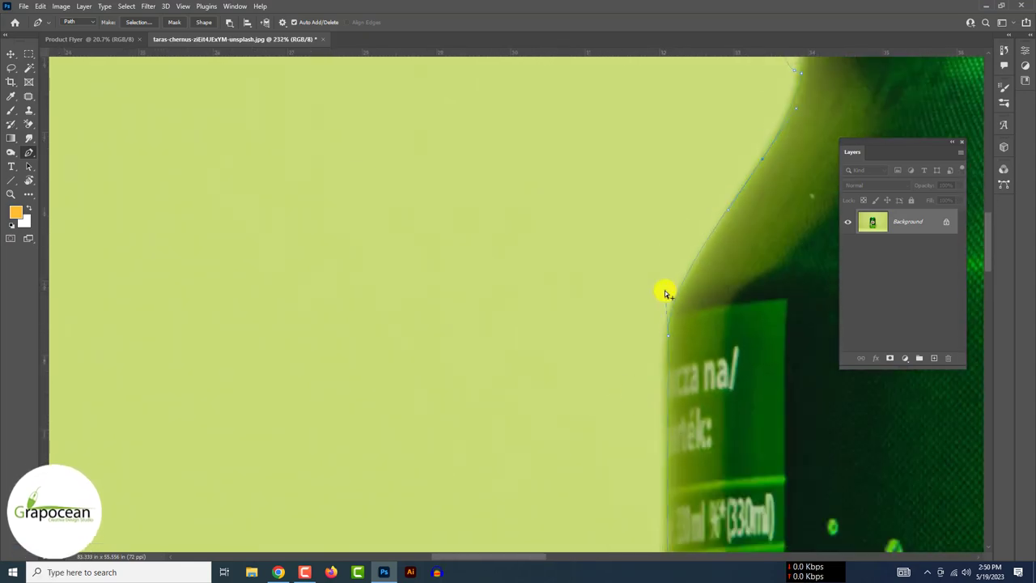
scroll(656, 316, down, 5)
scroll(533, 319, up, 4)
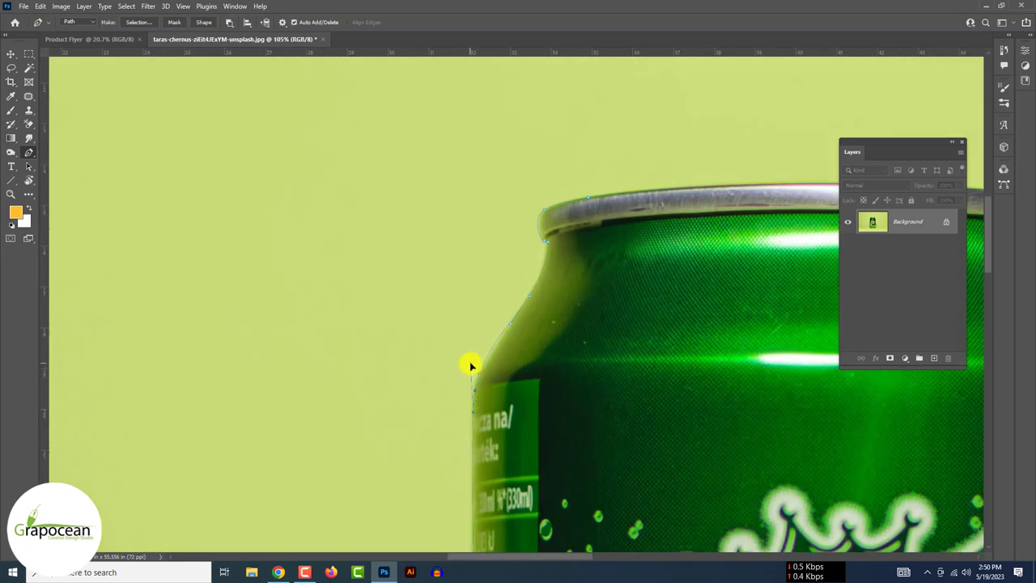
scroll(507, 342, down, 2)
scroll(687, 340, up, 3)
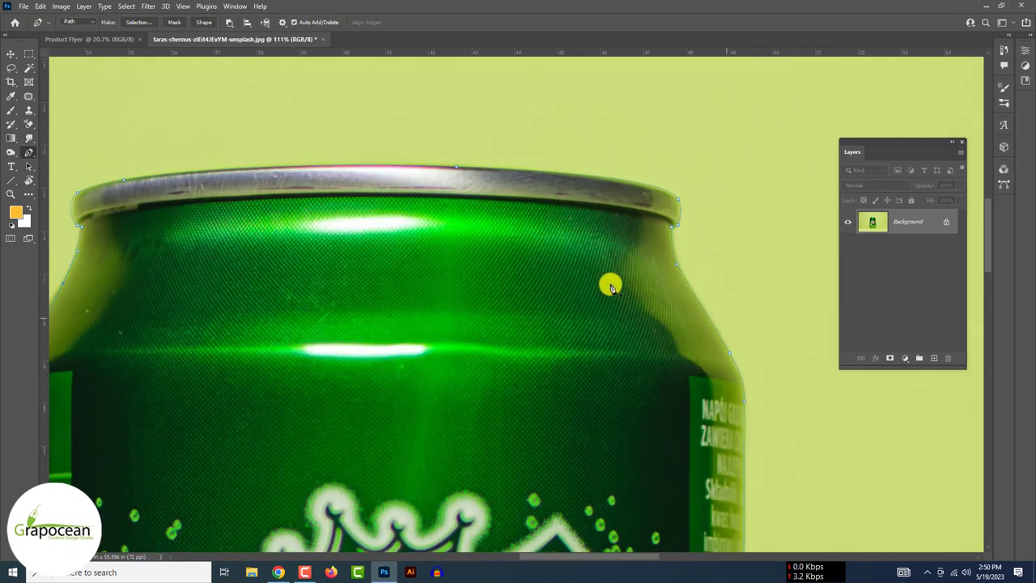
scroll(611, 285, down, 6)
key(ctrl+Return)
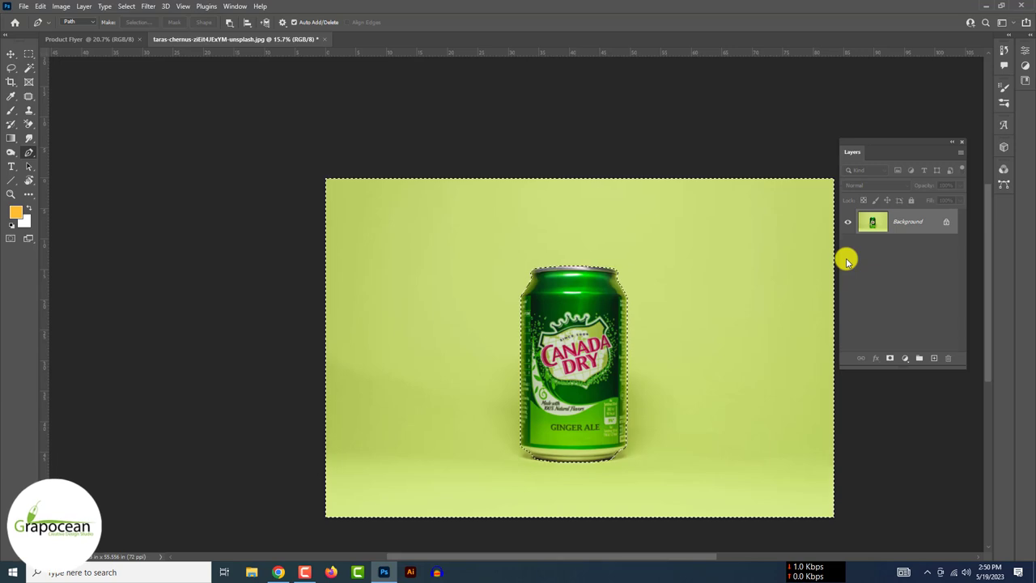
Step: Mask the can from its backdrop and move it into the Product Flyer document
click(889, 358)
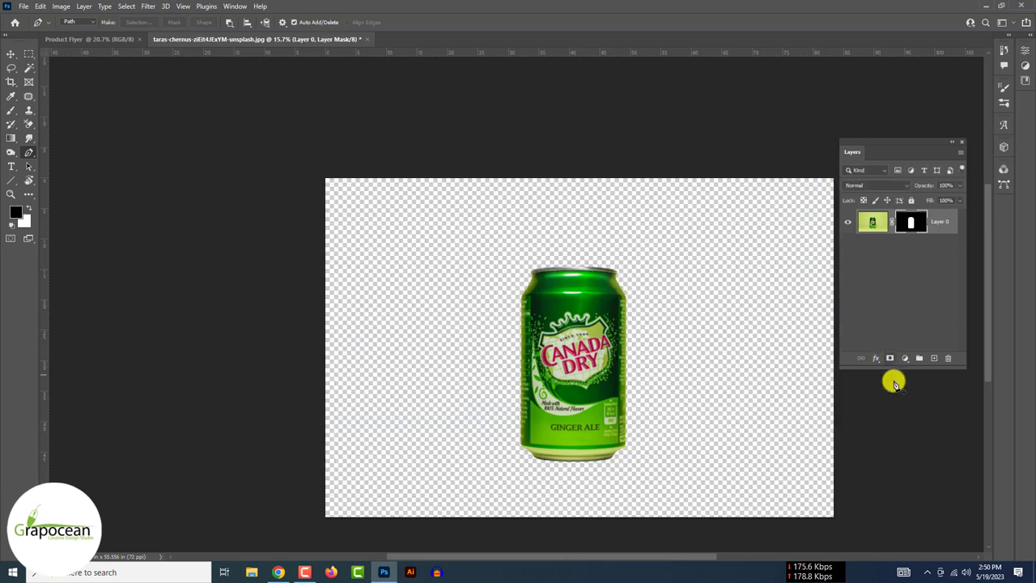
click(14, 57)
drag(578, 317, 370, 241)
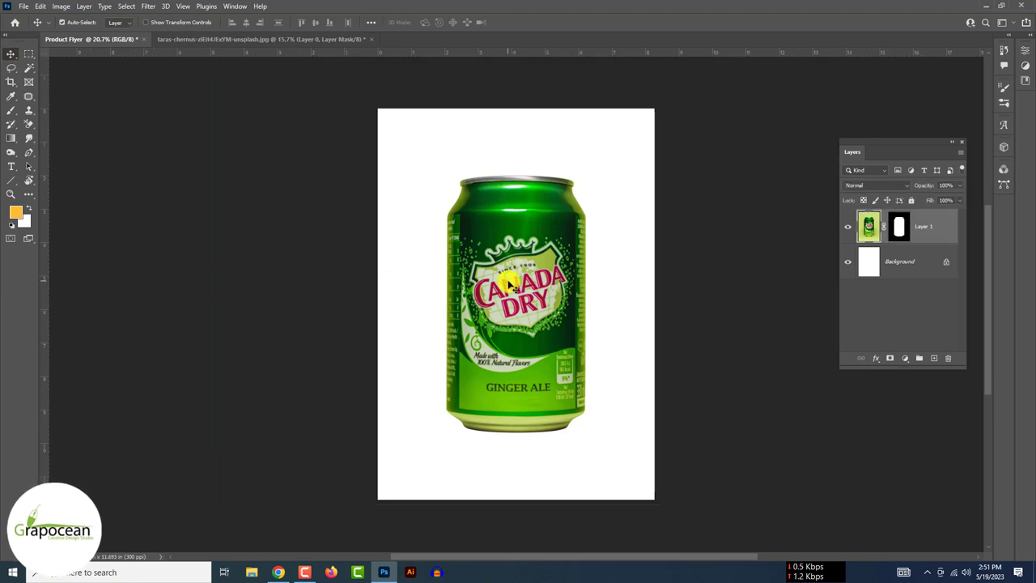
Step: Scale the can down to fit the page and tilt it about 30 degrees
key(ctrl+t)
drag(859, 503, 696, 115)
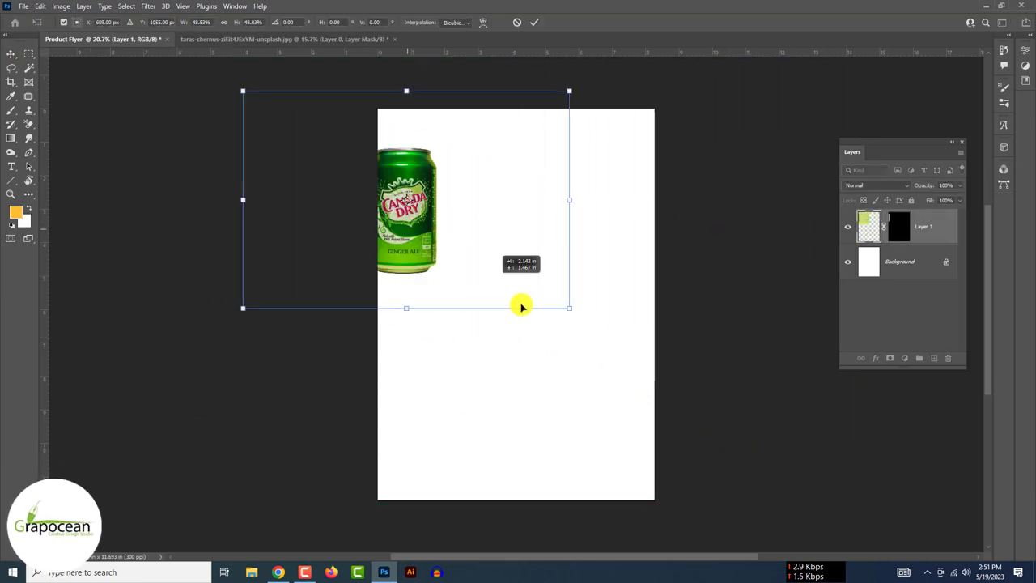
drag(737, 143, 768, 280)
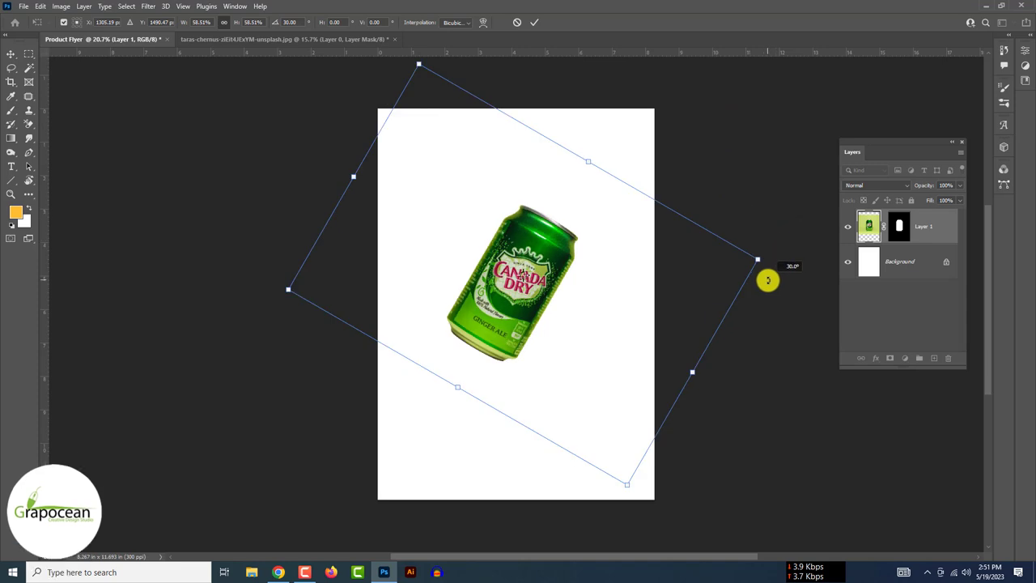
mouse_move(588, 159)
mouse_down()
mouse_move(597, 150)
mouse_move(578, 231)
mouse_up()
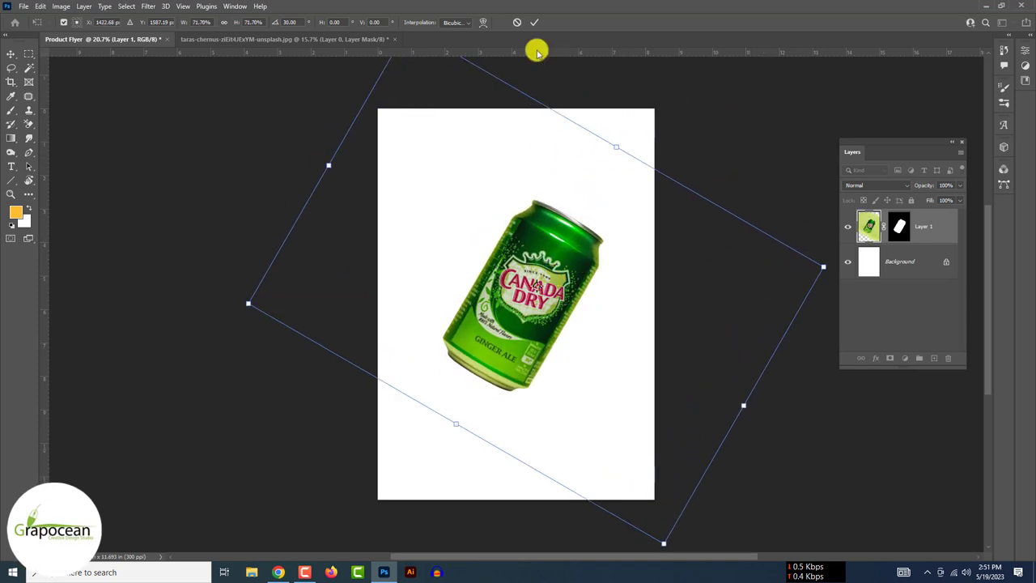
click(534, 22)
Step: Draw a full-page rectangle just above the Background layer
click(11, 179)
click(65, 173)
drag(370, 94, 657, 465)
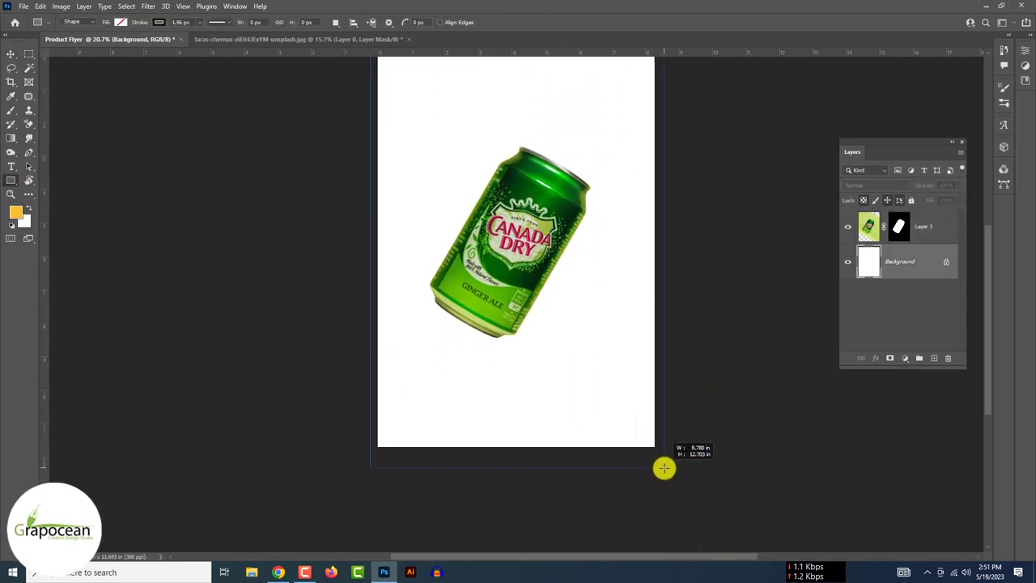
Step: Fill the rectangle with a gradient running from bright green to dark green sampled from the can
click(122, 24)
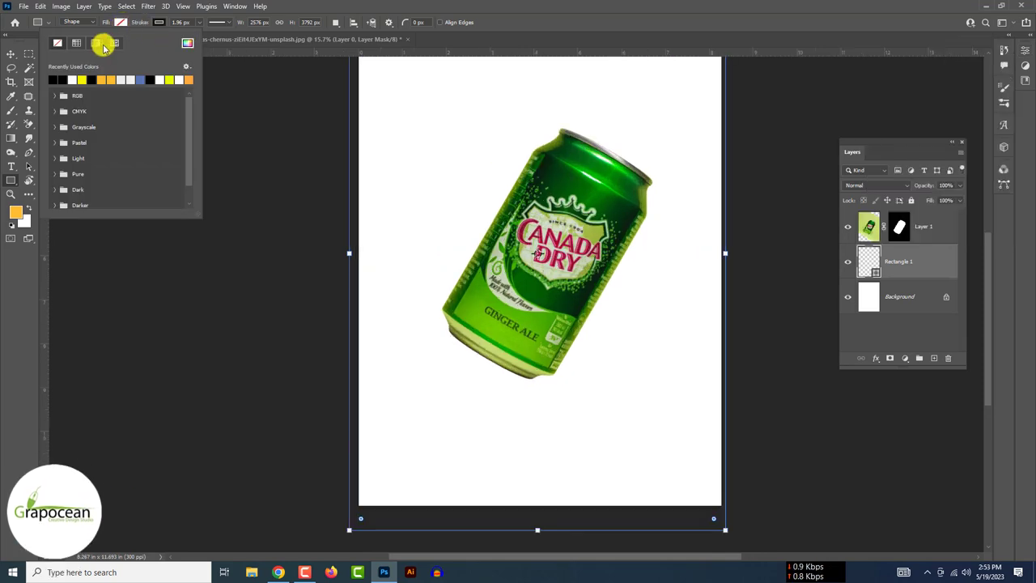
click(98, 44)
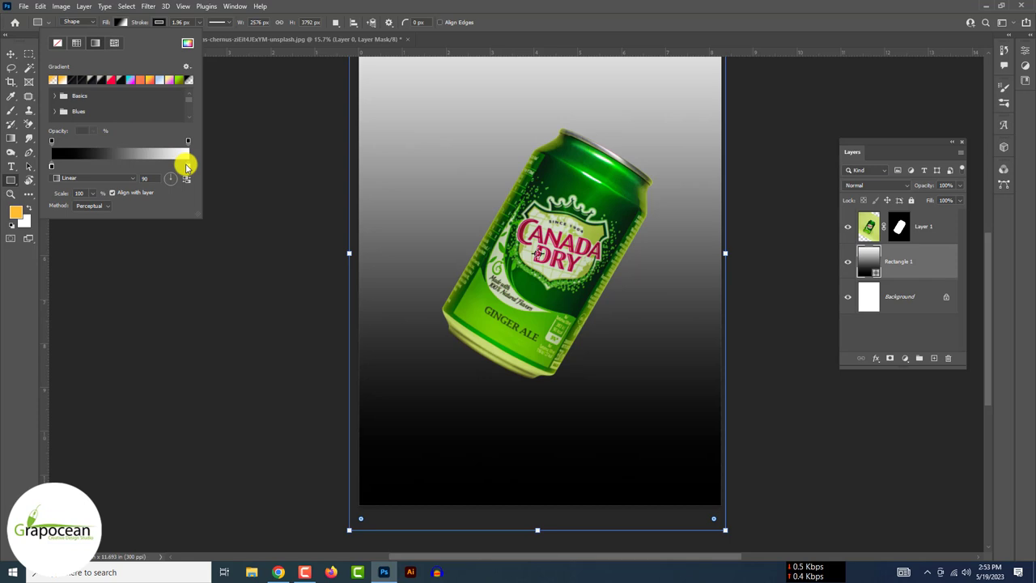
double_click(189, 167)
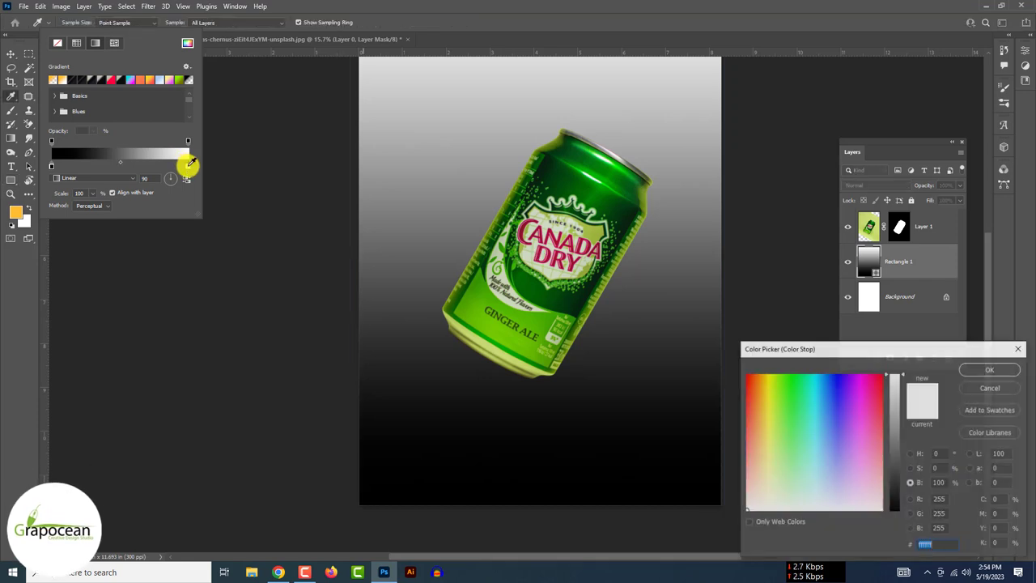
click(567, 179)
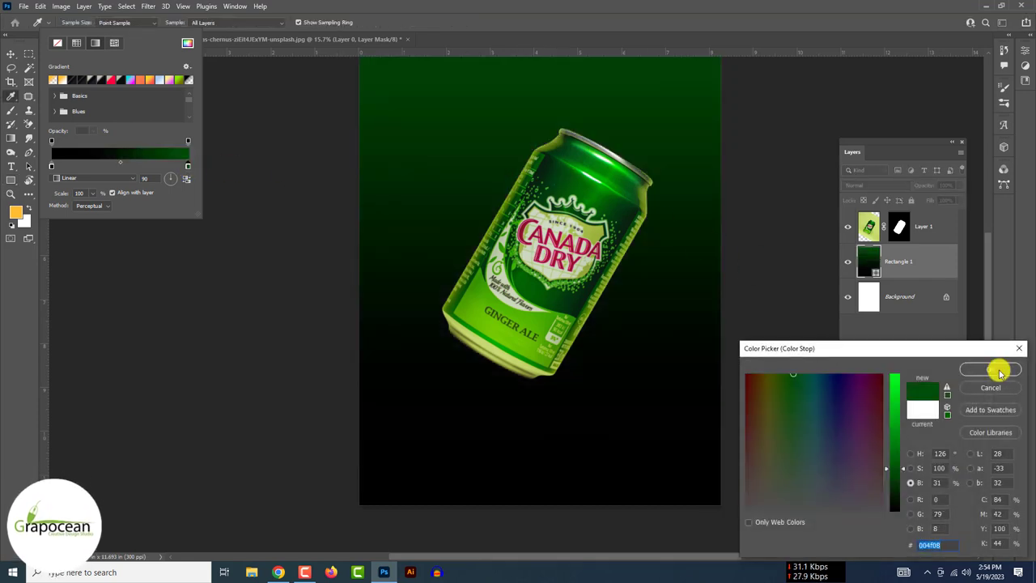
click(992, 370)
double_click(58, 169)
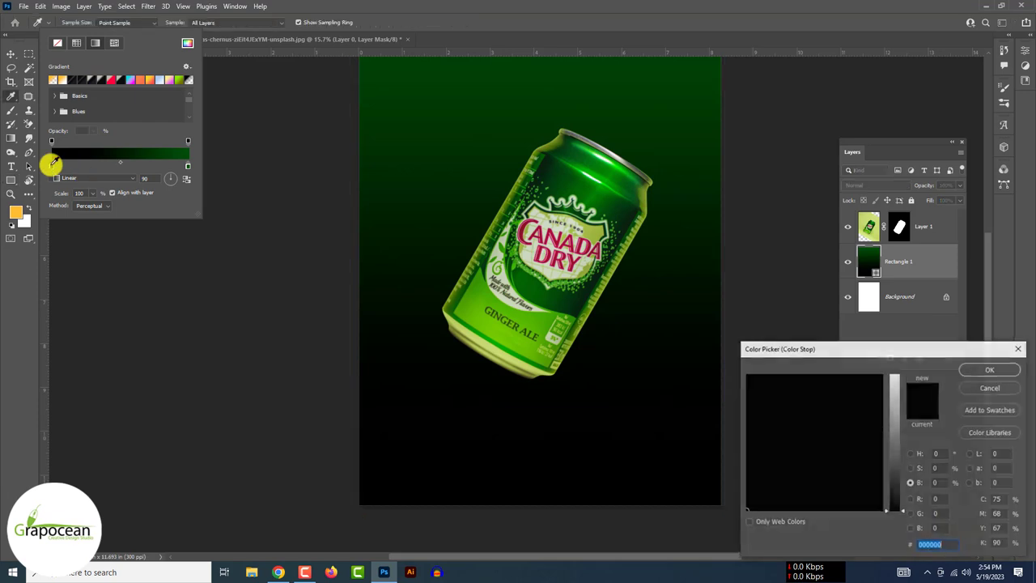
click(476, 272)
click(992, 370)
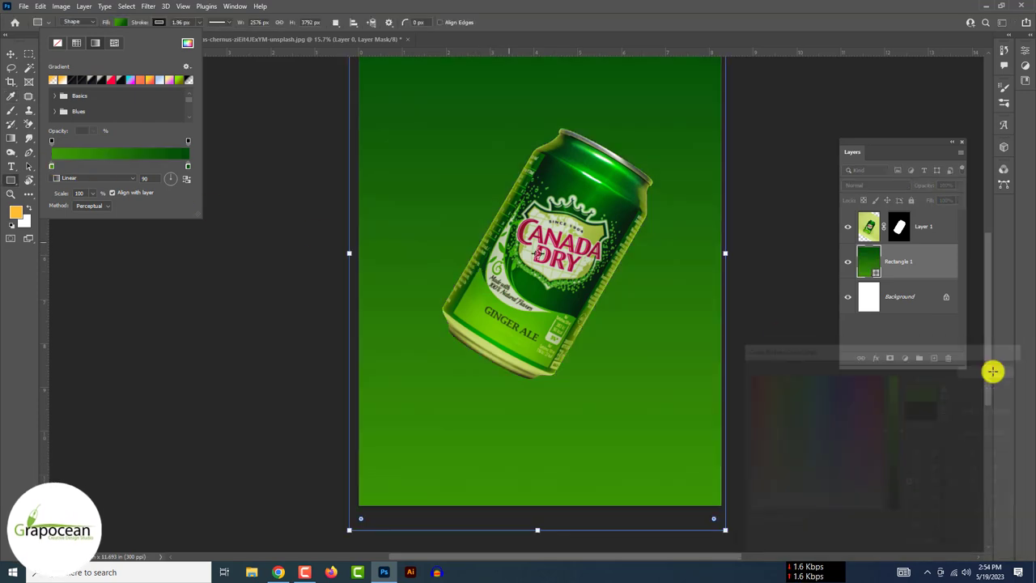
Step: Make the green gradient radial and reposition the can on the background
click(105, 178)
click(99, 198)
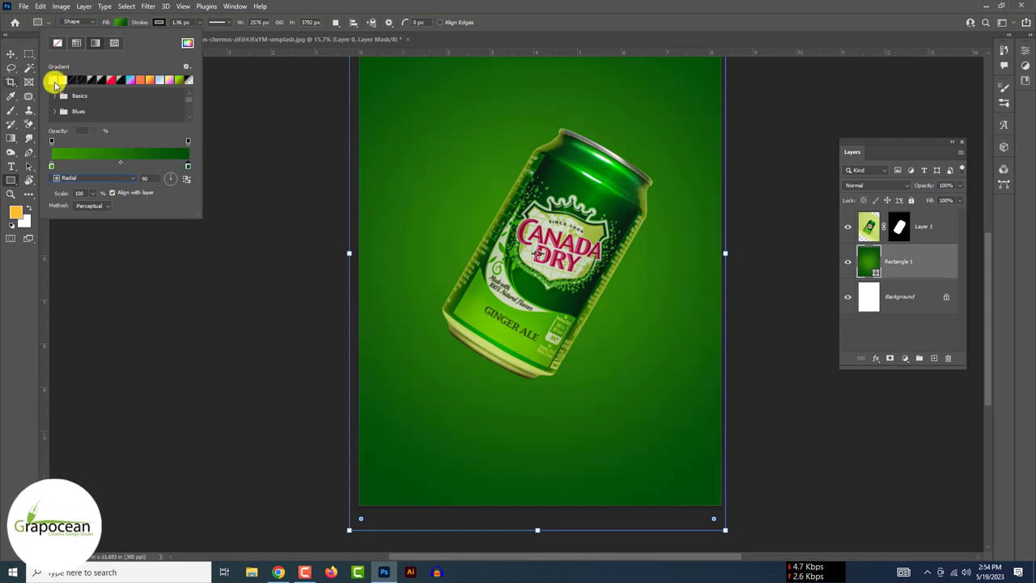
key(Return)
key(v)
drag(480, 259, 497, 261)
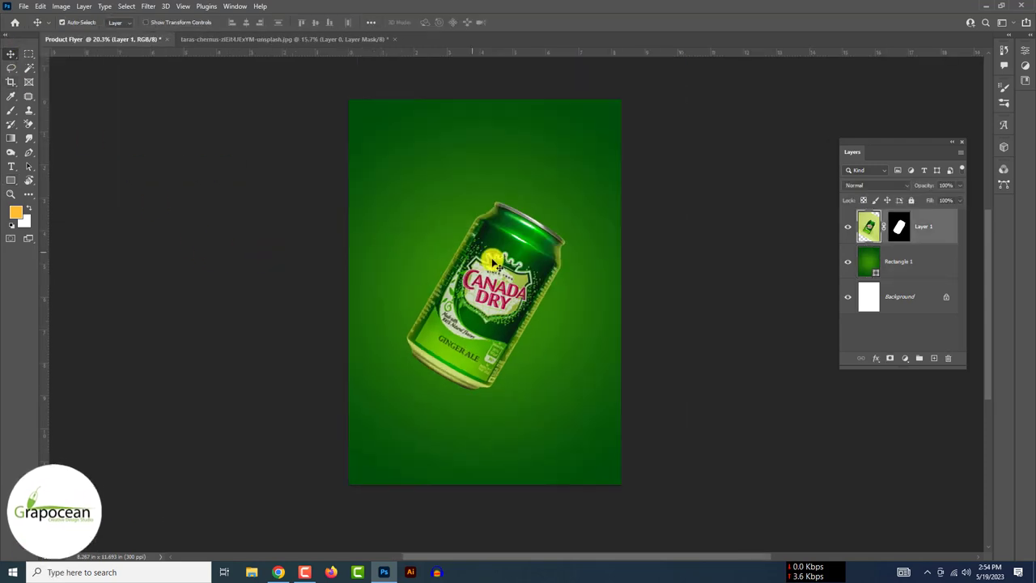
Step: Start a new text layer above the can set in Montserrat
key(t)
click(442, 206)
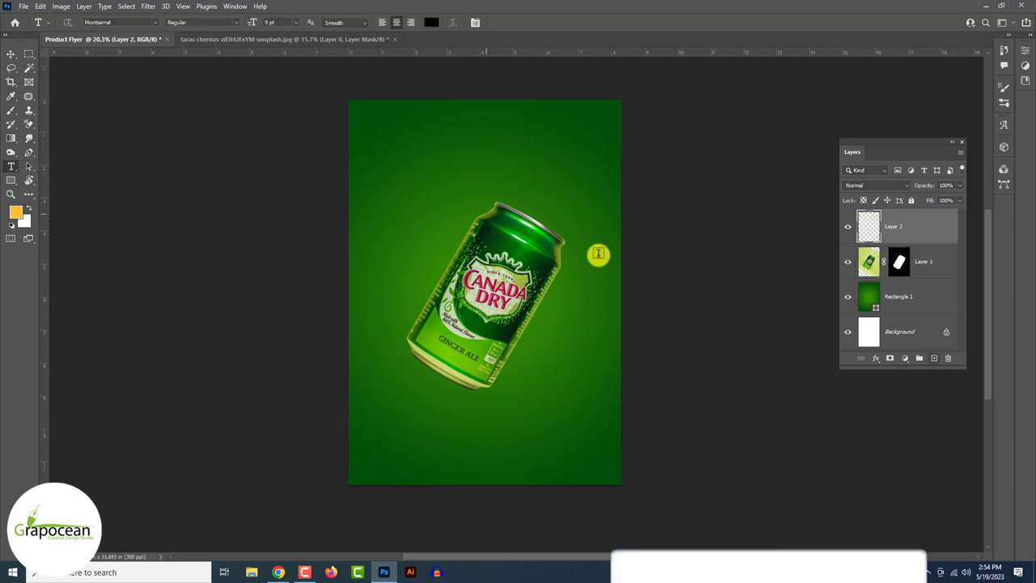
click(158, 25)
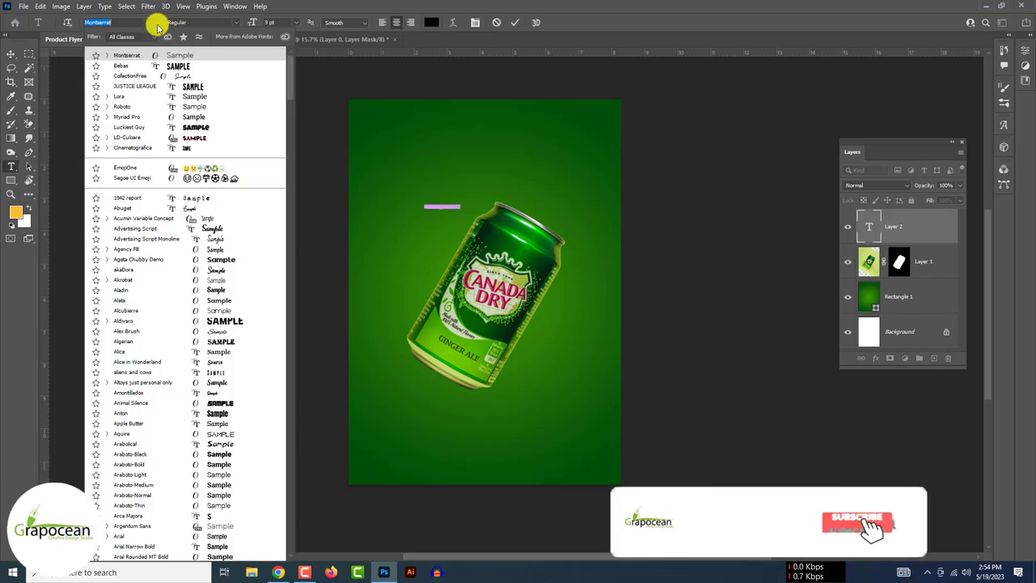
key(Down)
key(Down)
key(Down)
key(Down)
key(Down)
key(Down)
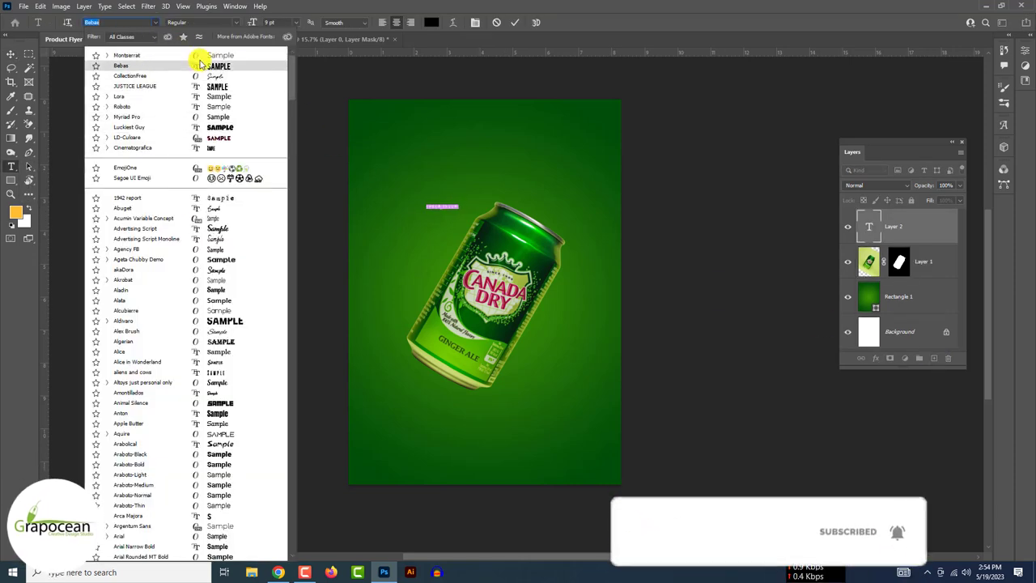
click(198, 57)
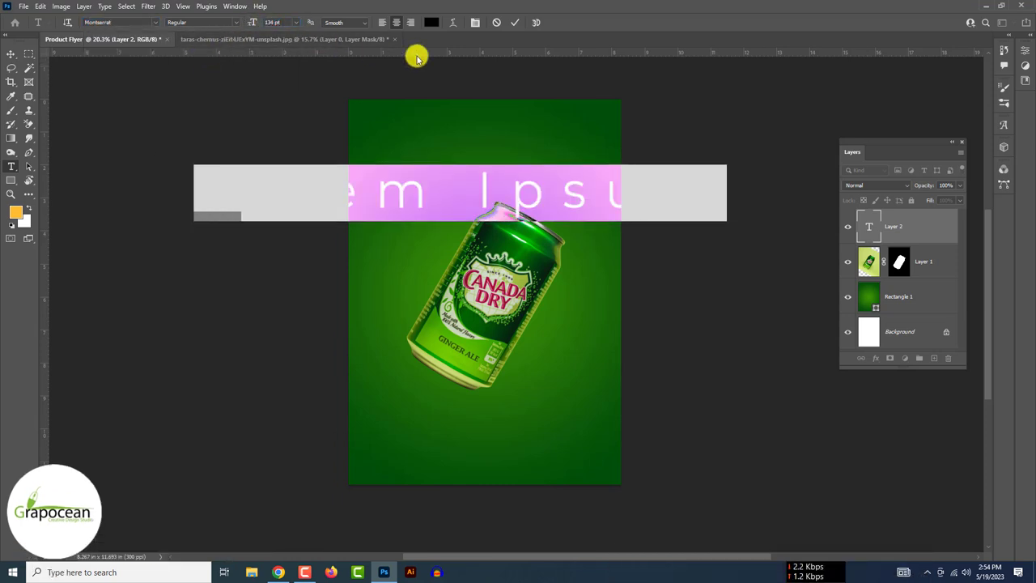
Step: Set Optical kerning, tracking 0 and Black weight, and delete the placeholder text
click(1003, 150)
click(813, 209)
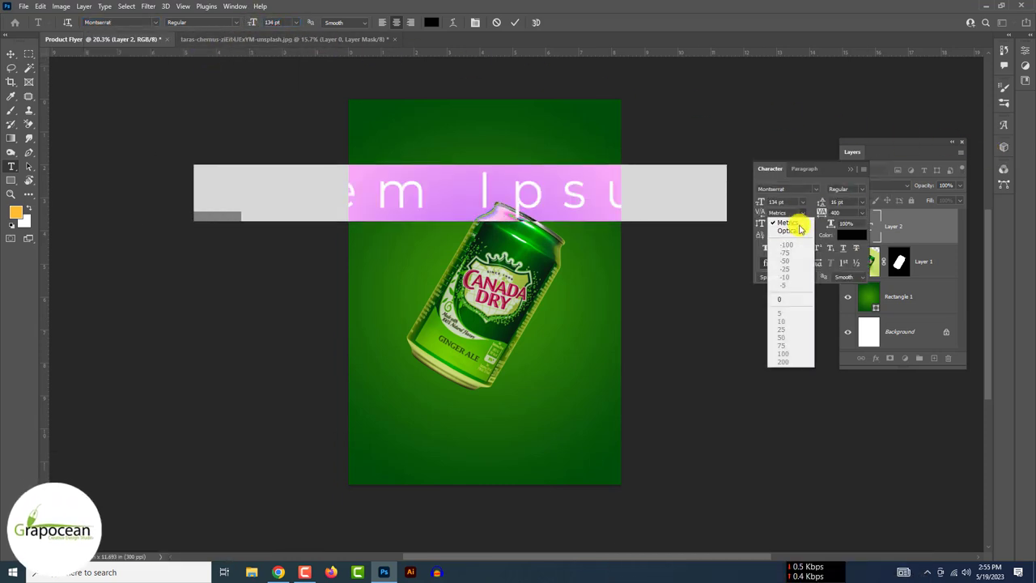
click(778, 230)
click(862, 212)
click(849, 271)
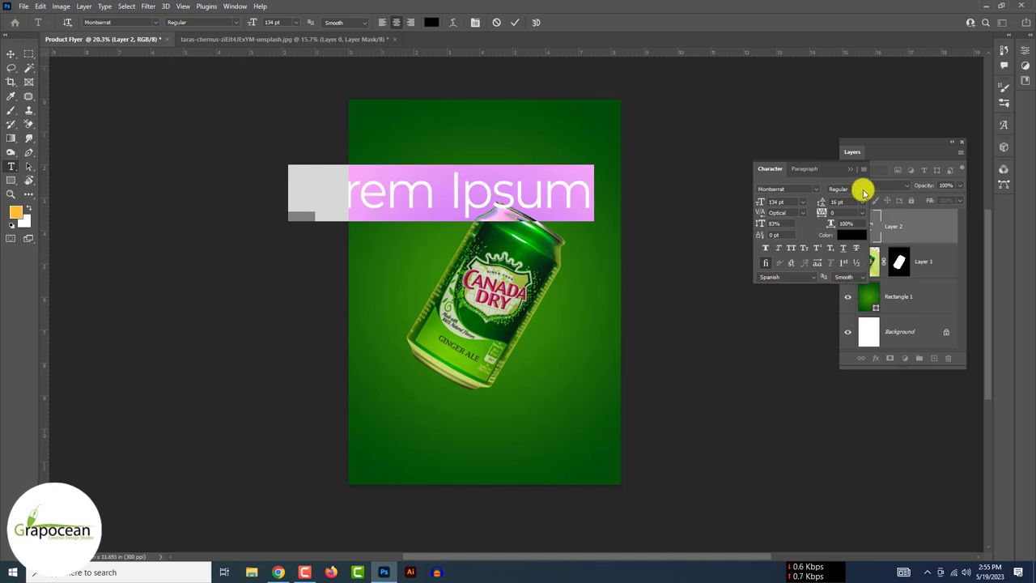
click(864, 192)
click(865, 480)
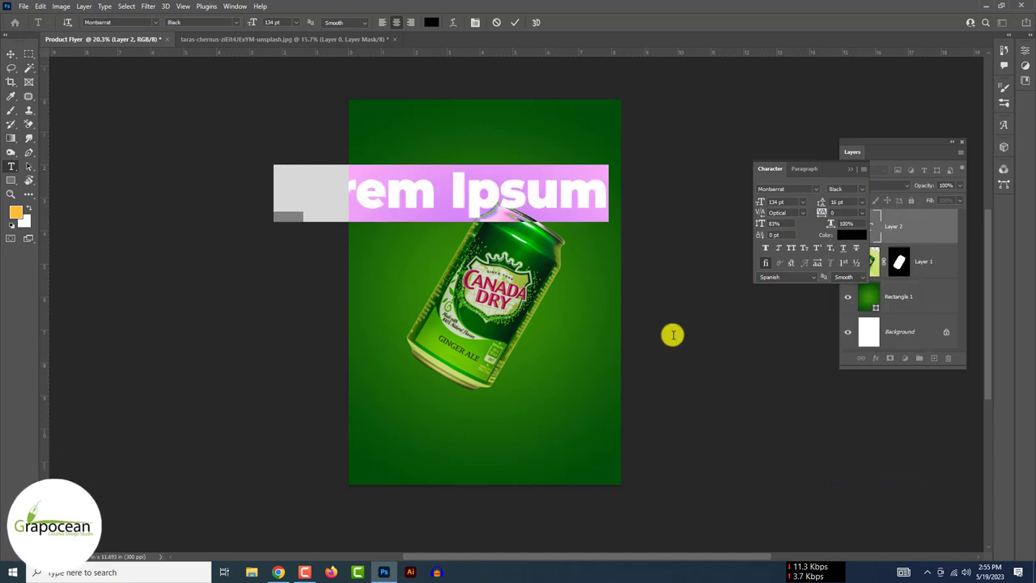
scroll(801, 225, up, 5)
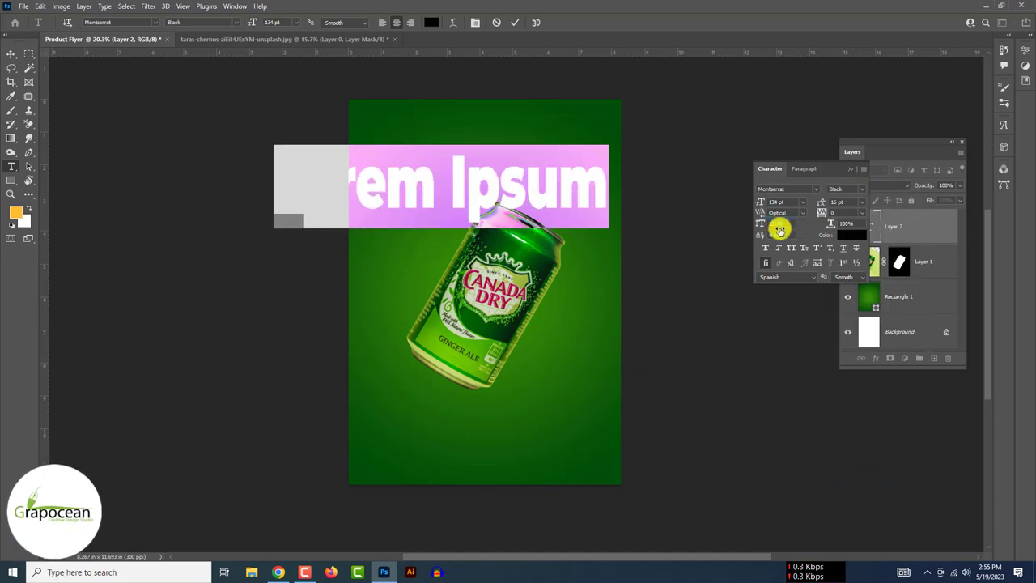
key(BackSpace)
text(N)
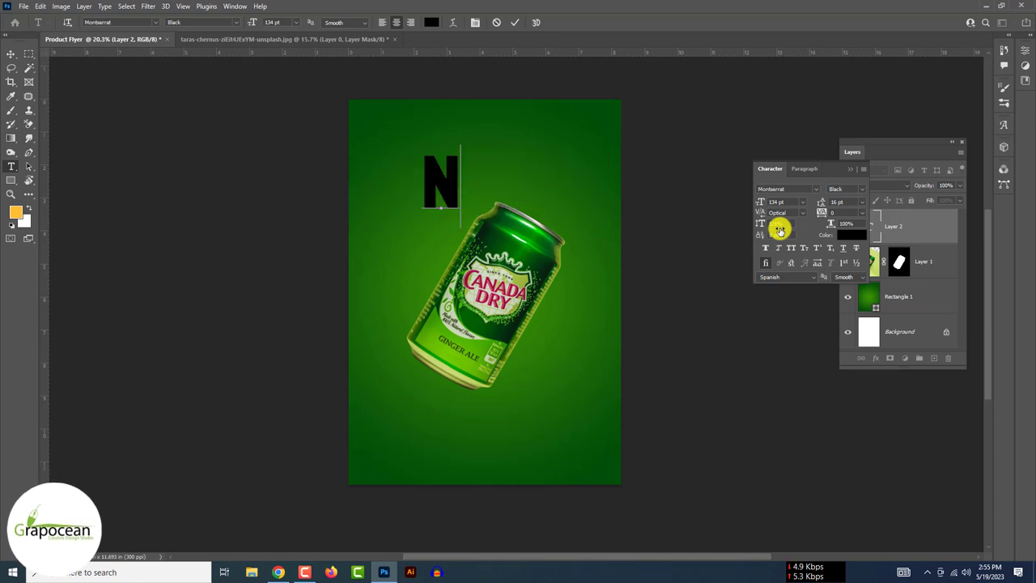
Step: Duplicate the N to its right and retype the copy as R
click(10, 54)
drag(443, 186, 502, 187)
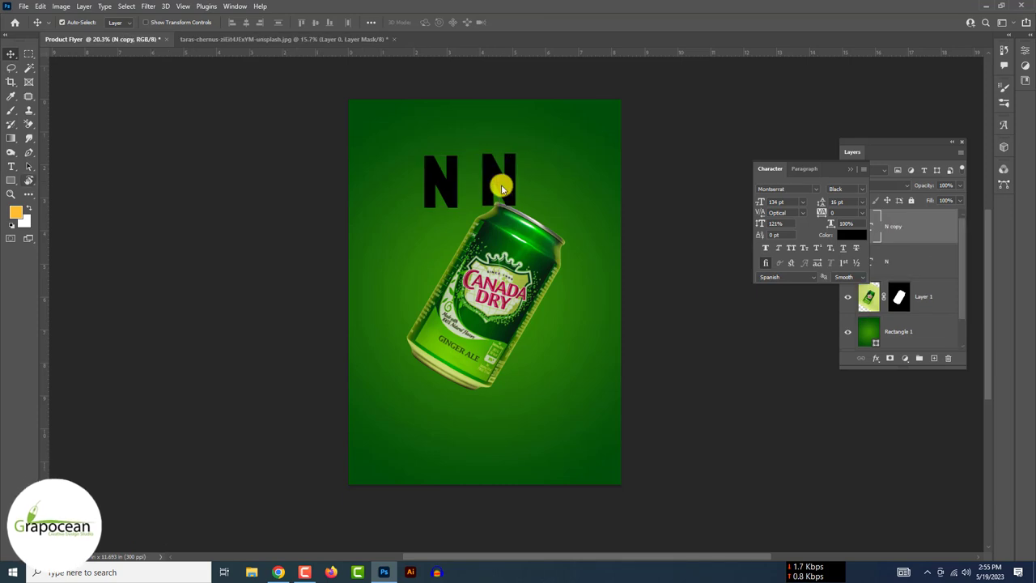
double_click(499, 180)
text(R)
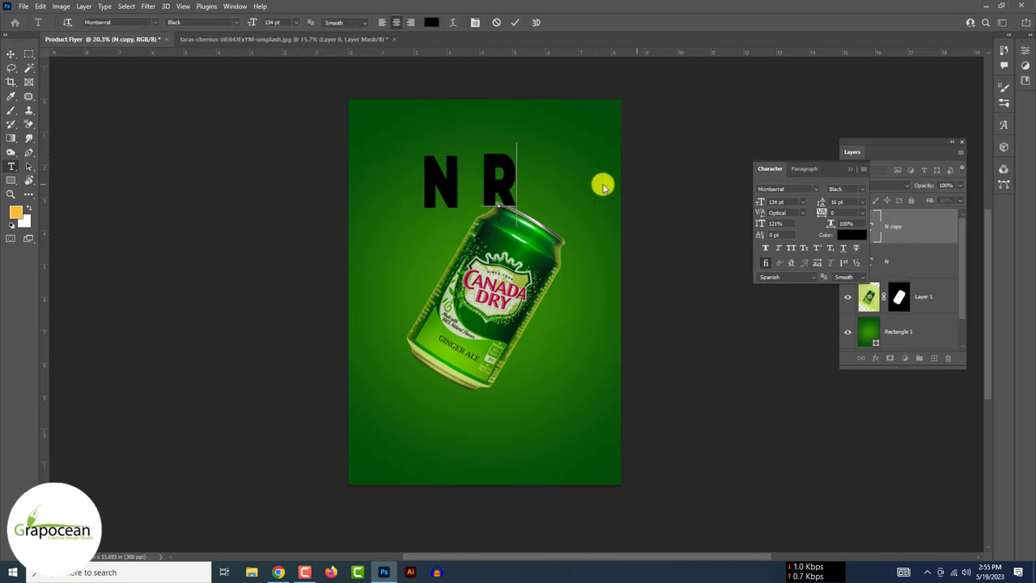
Step: Add the letter A as a new text layer right of the N
click(10, 54)
click(11, 166)
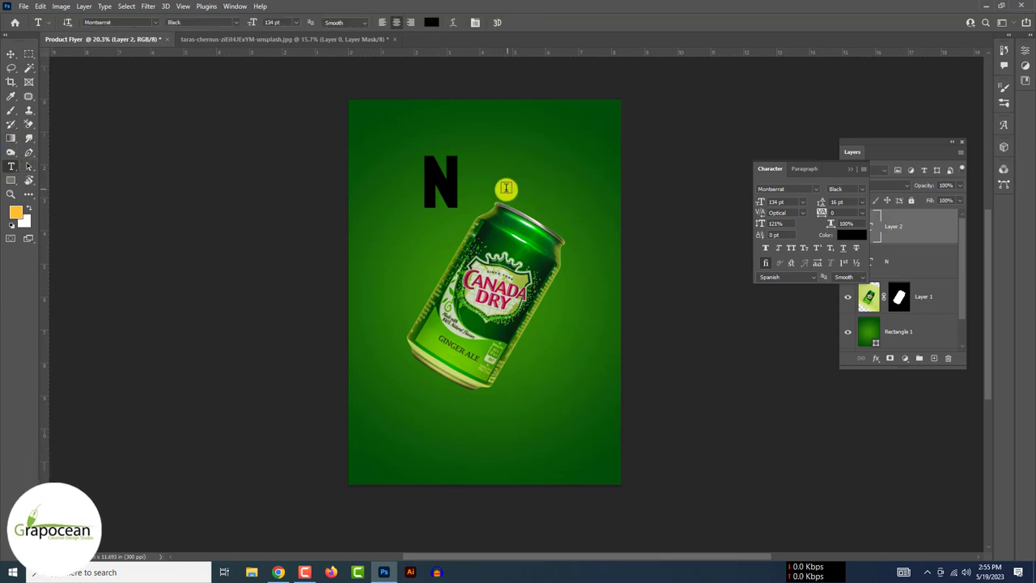
click(530, 191)
key(Escape)
Step: Add letters D over the can and O below right of it as separate layers
click(11, 54)
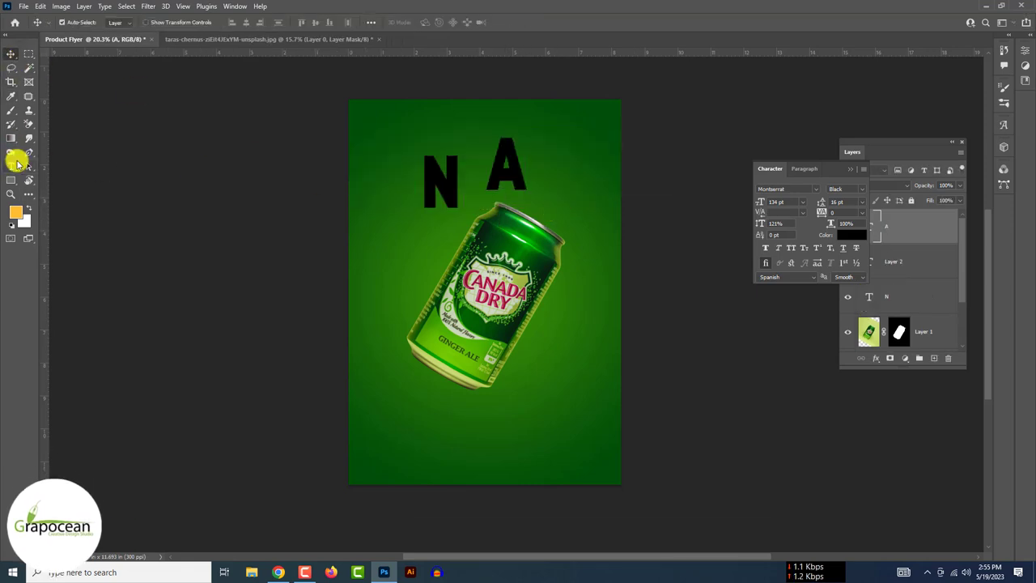
click(11, 166)
click(490, 320)
key(Escape)
click(10, 54)
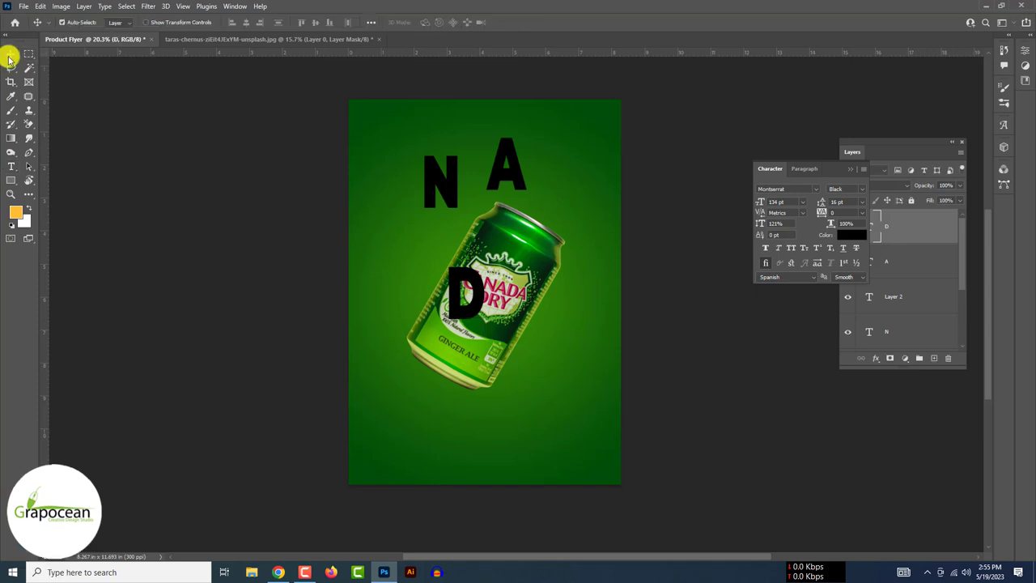
click(11, 166)
click(491, 364)
key(Escape)
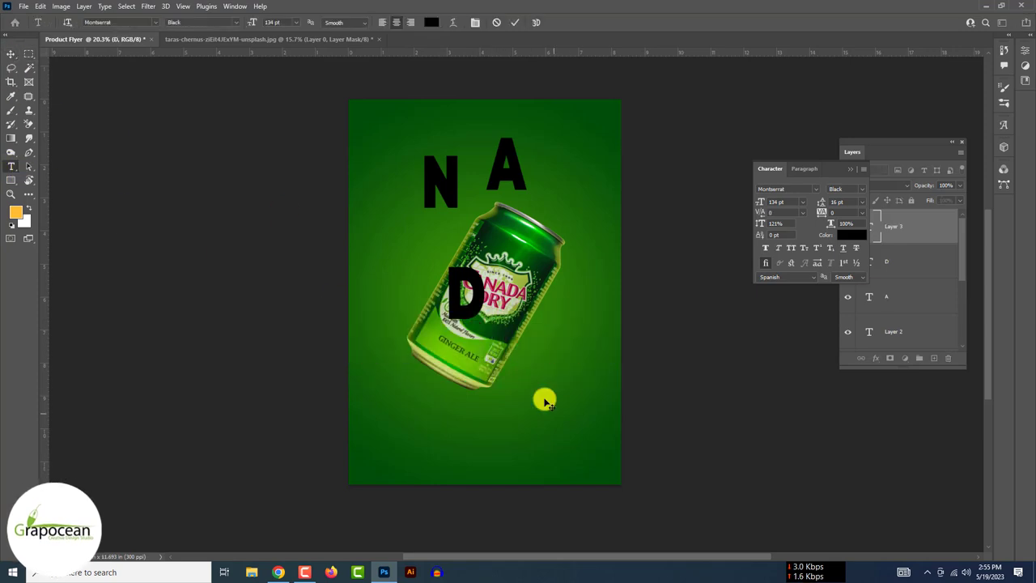
text(O)
Step: Move the D and O together beside the can to spell DO
click(12, 54)
scroll(541, 347, up, 2)
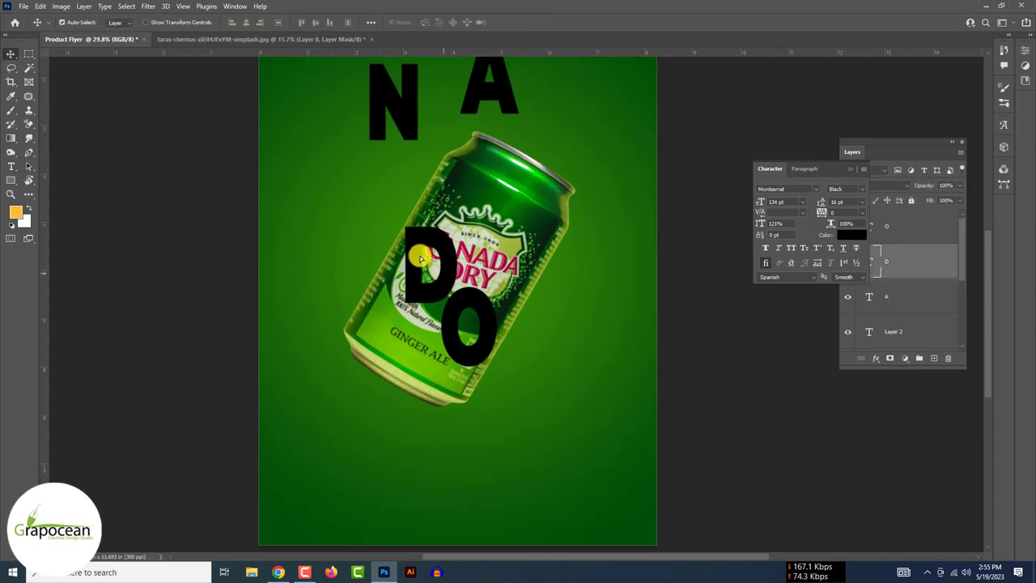
mouse_move(445, 265)
mouse_down()
mouse_move(408, 236)
mouse_move(381, 242)
mouse_up()
drag(492, 309, 455, 216)
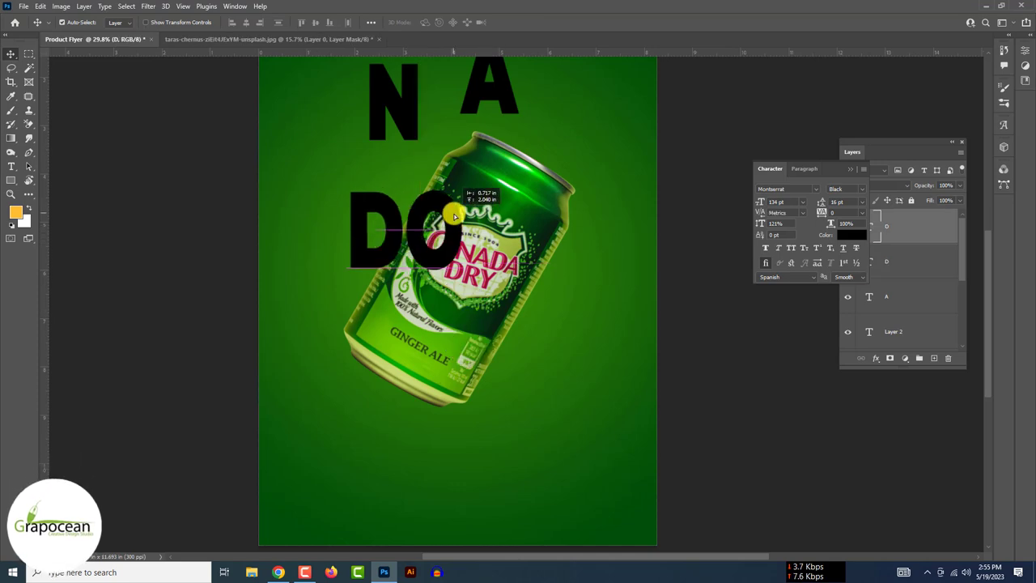
Step: Select all four letter layers from O to N in the Layers panel
shift+click(899, 262)
scroll(918, 301, down, 2)
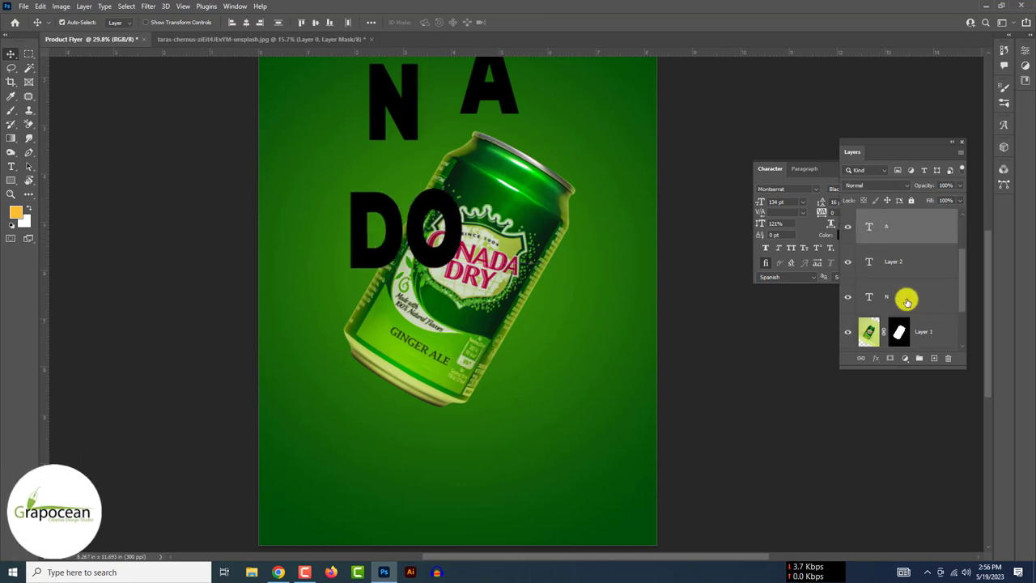
click(911, 261)
scroll(911, 261, up, 2)
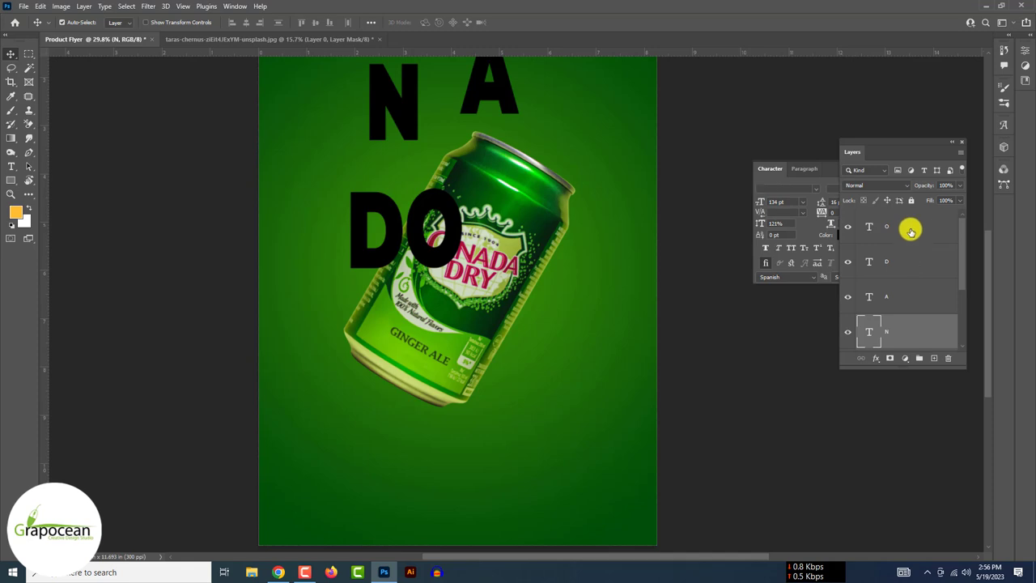
shift+click(911, 229)
scroll(911, 243, down, 2)
Step: Move the N, A, D and O text layers beneath the can's Layer 1
drag(915, 270, 904, 314)
right_click(921, 232)
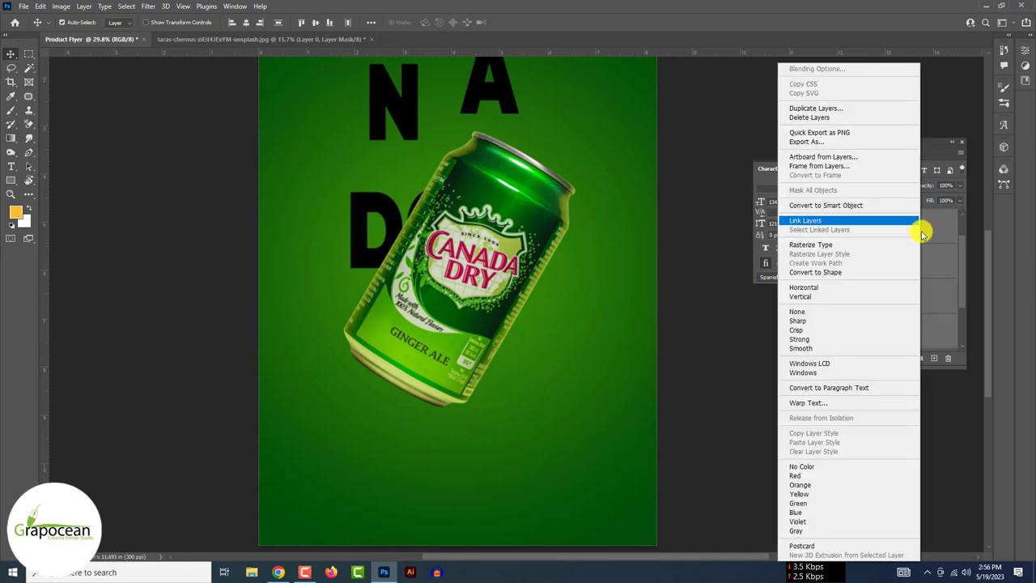
click(715, 203)
click(407, 113)
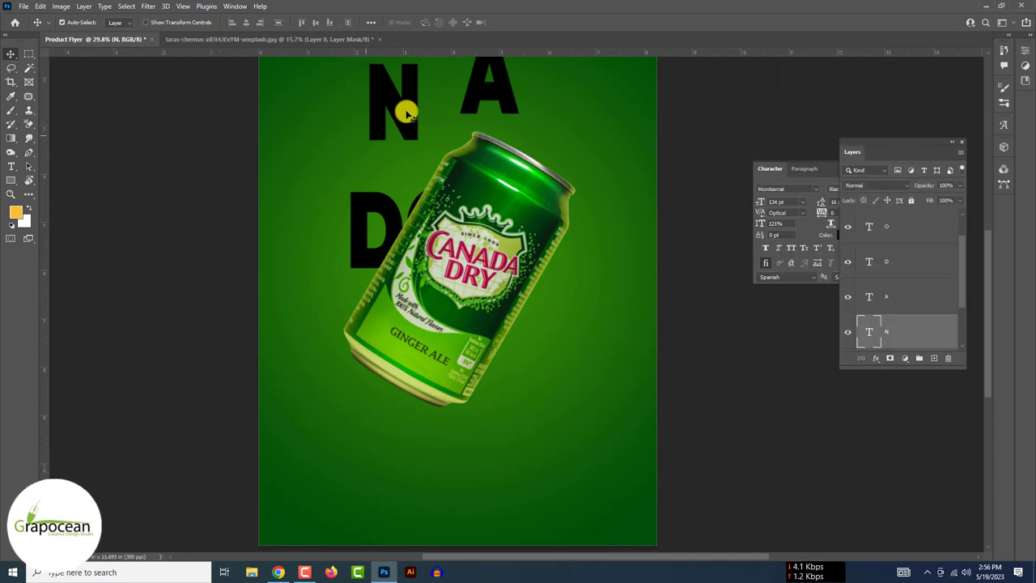
click(947, 141)
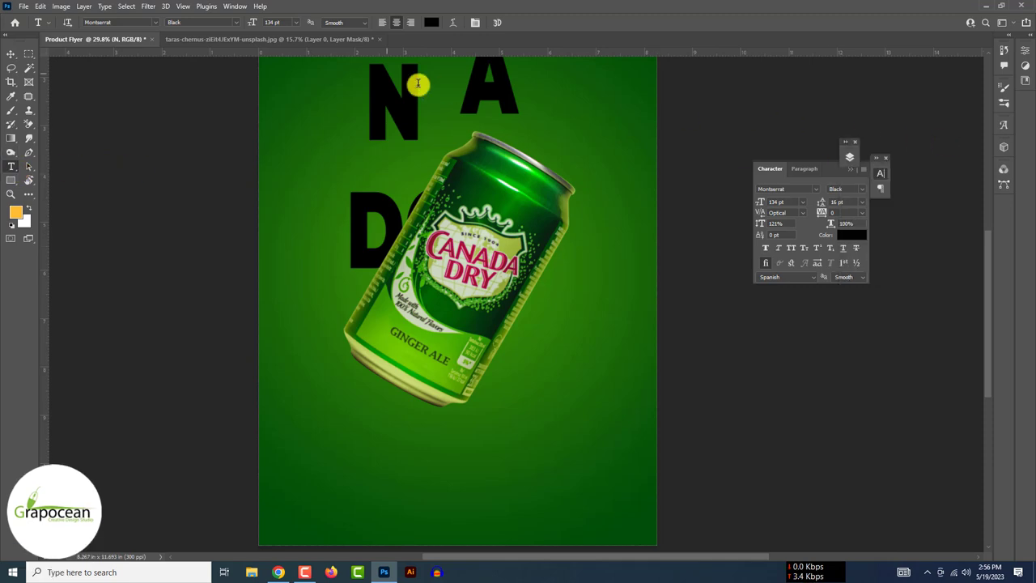
Step: Recolour the N letter white
drag(418, 83, 372, 42)
click(431, 21)
drag(894, 434, 903, 332)
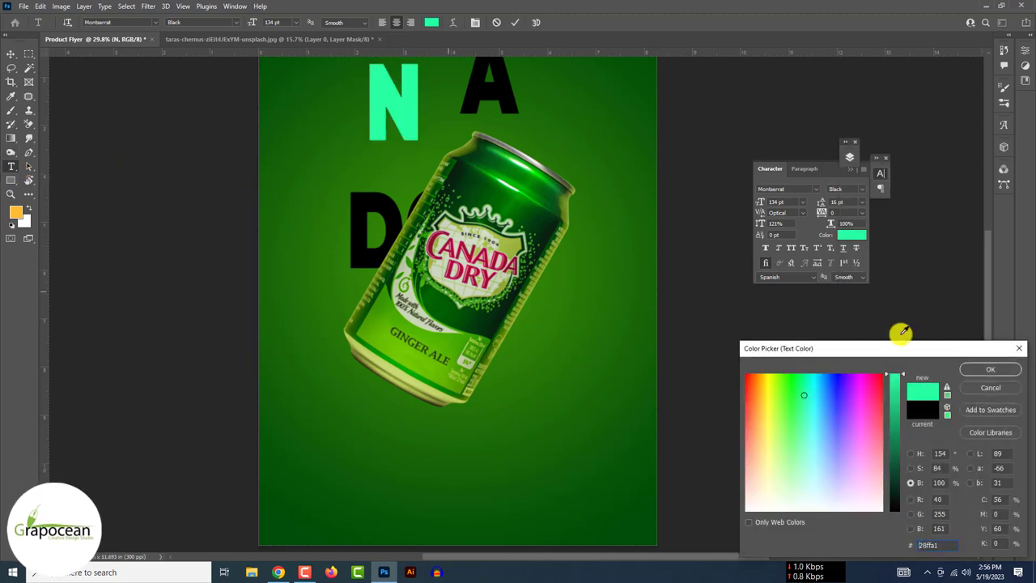
drag(898, 396, 897, 510)
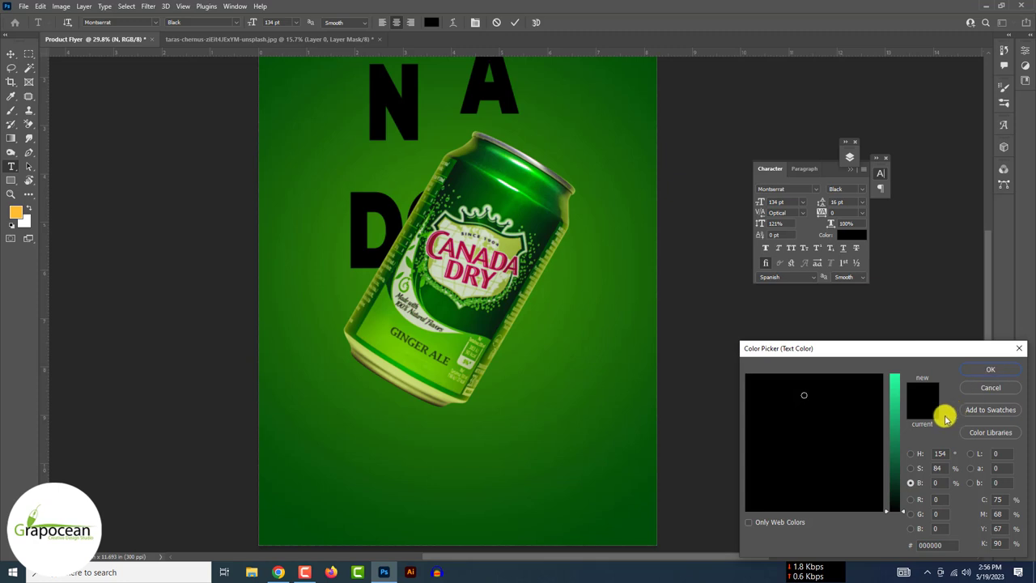
click(991, 369)
click(11, 54)
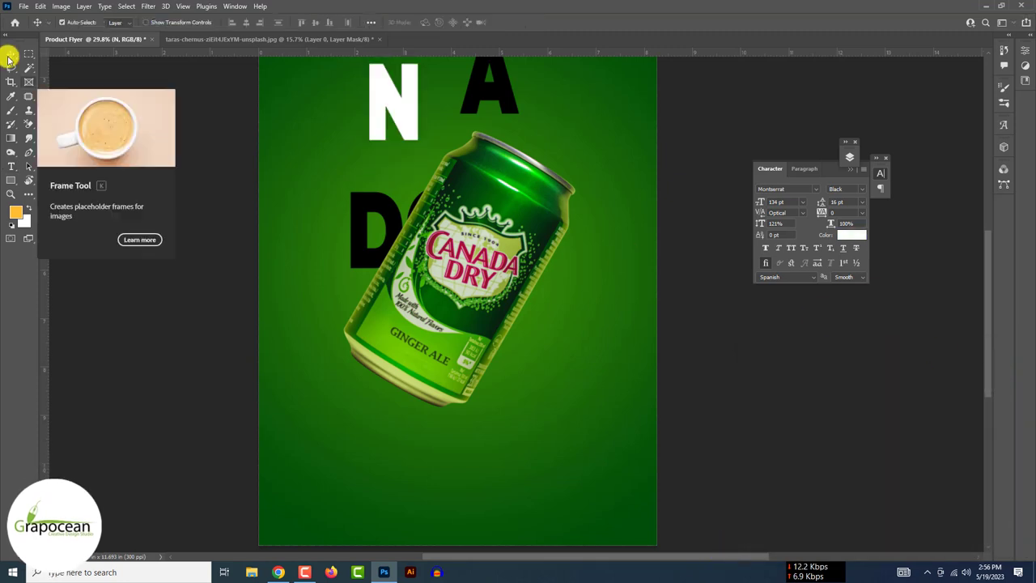
Step: Recolour the A letter white
click(11, 166)
drag(453, 97, 617, 100)
click(432, 22)
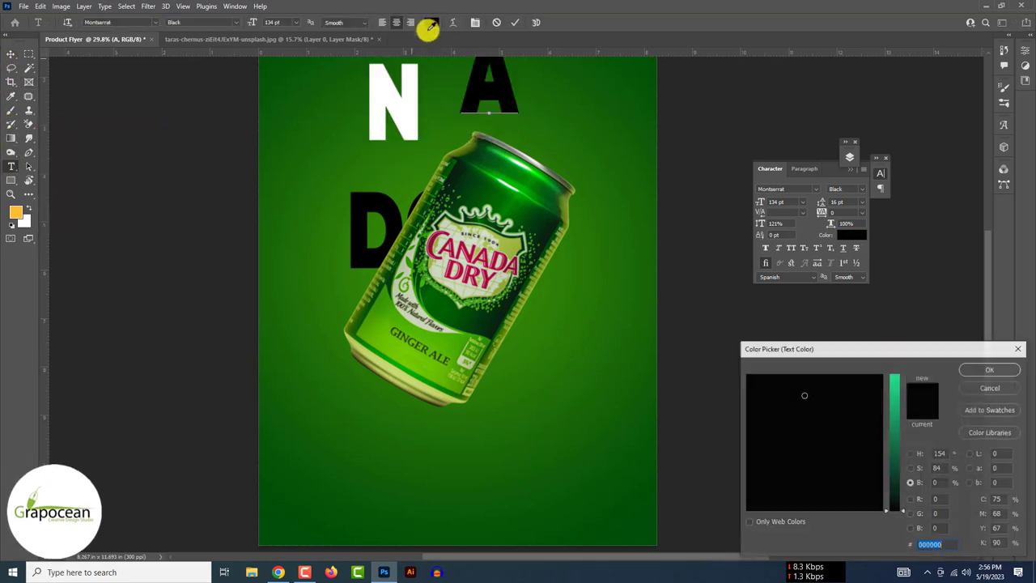
click(961, 369)
click(10, 53)
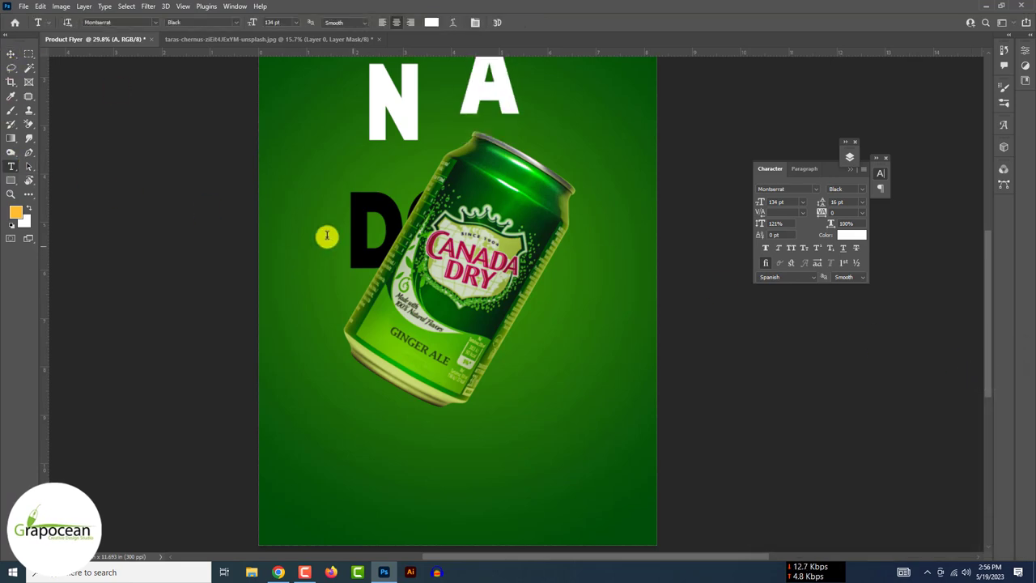
Step: Recolour the D letter white and nudge it up and left
drag(327, 236, 409, 235)
click(432, 22)
click(400, 105)
click(992, 365)
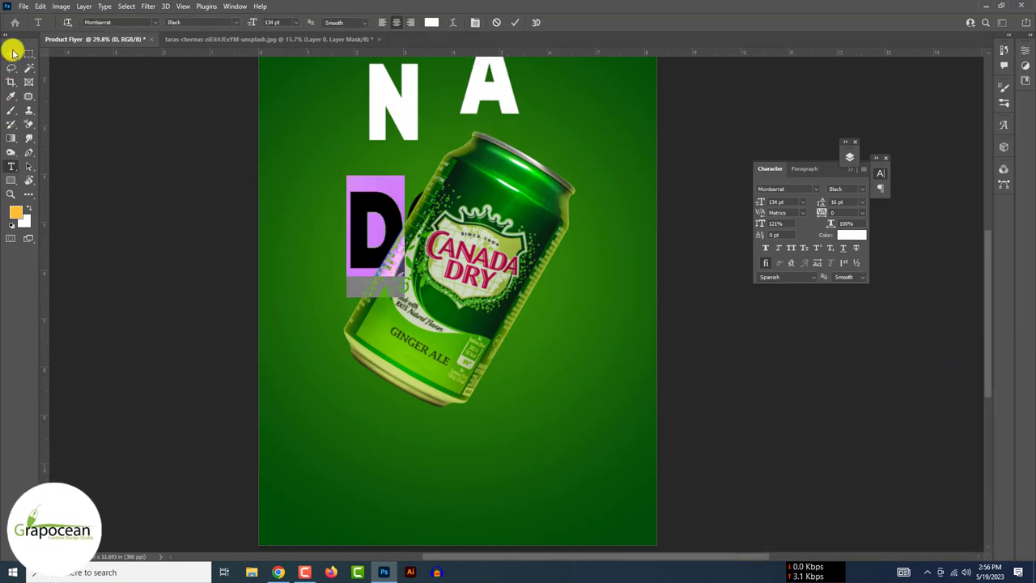
click(13, 54)
drag(407, 226, 375, 194)
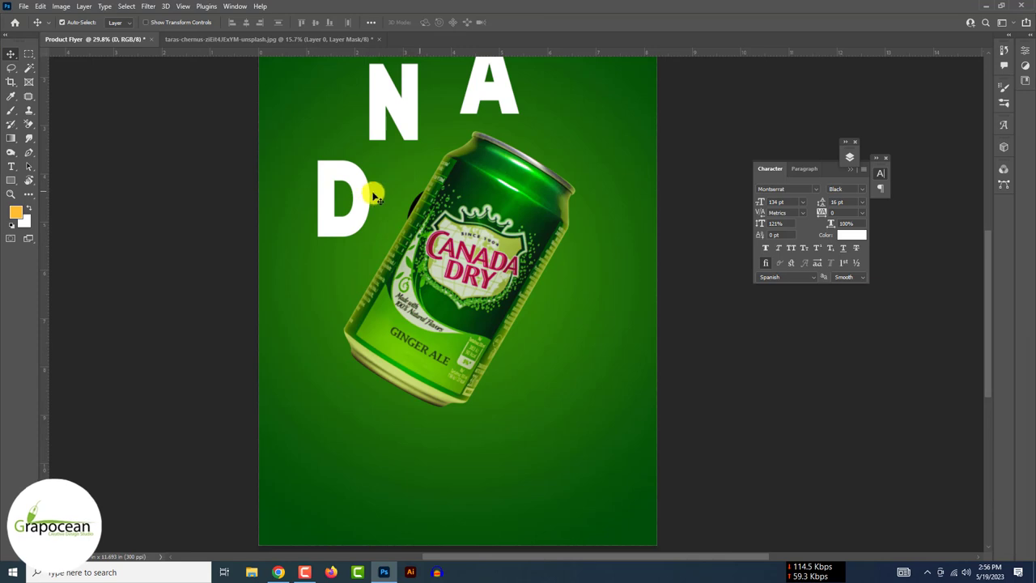
Step: Recolour the O letter white, then start a new document via File > New
click(13, 167)
text(O)
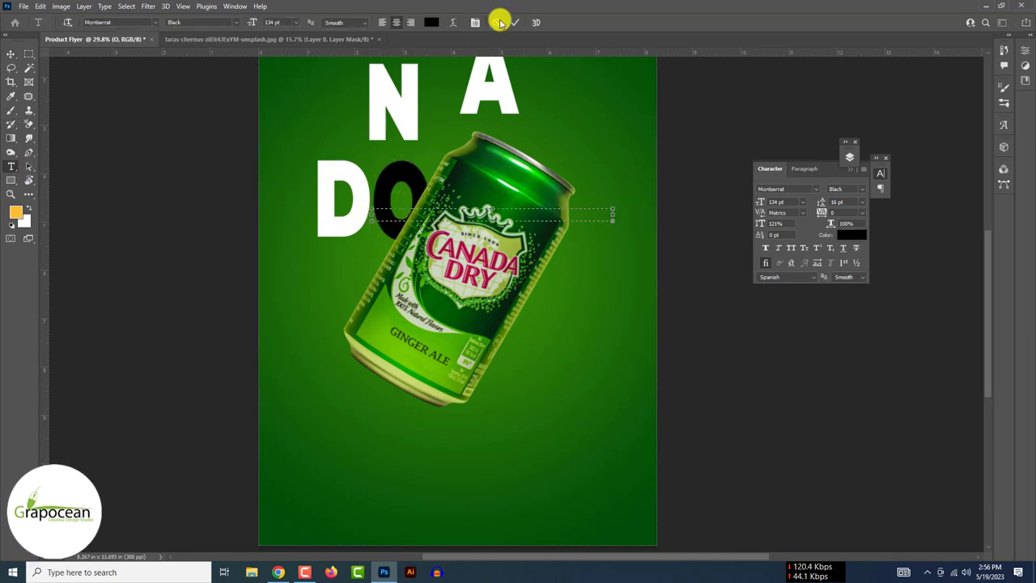
click(496, 22)
double_click(401, 198)
click(431, 23)
text(ffffff)
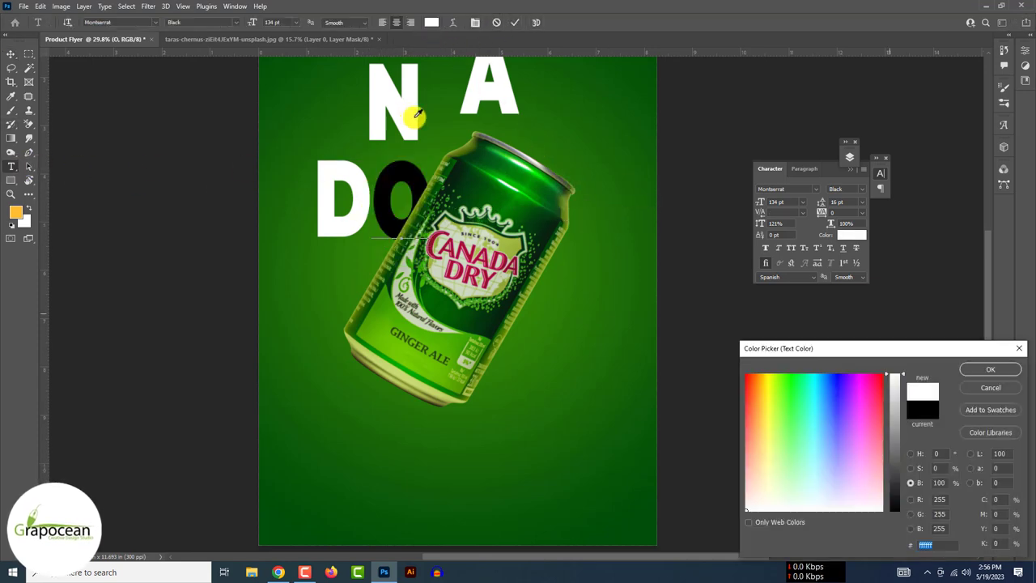
click(994, 366)
click(10, 54)
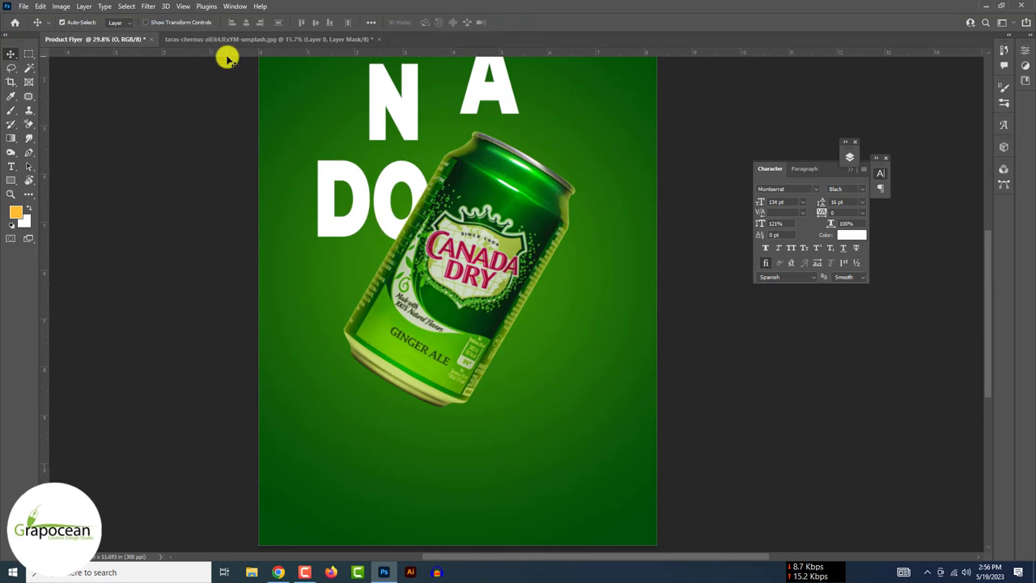
click(24, 6)
click(33, 18)
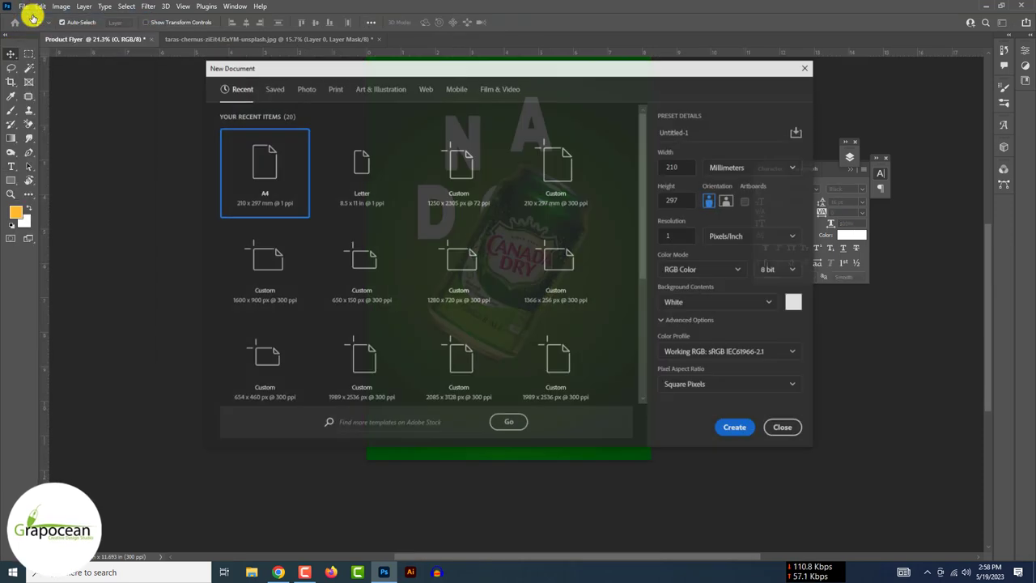
Step: Create a new Print A4 document at 300 ppi resolution
click(425, 87)
click(335, 87)
click(556, 173)
double_click(676, 236)
text(3)
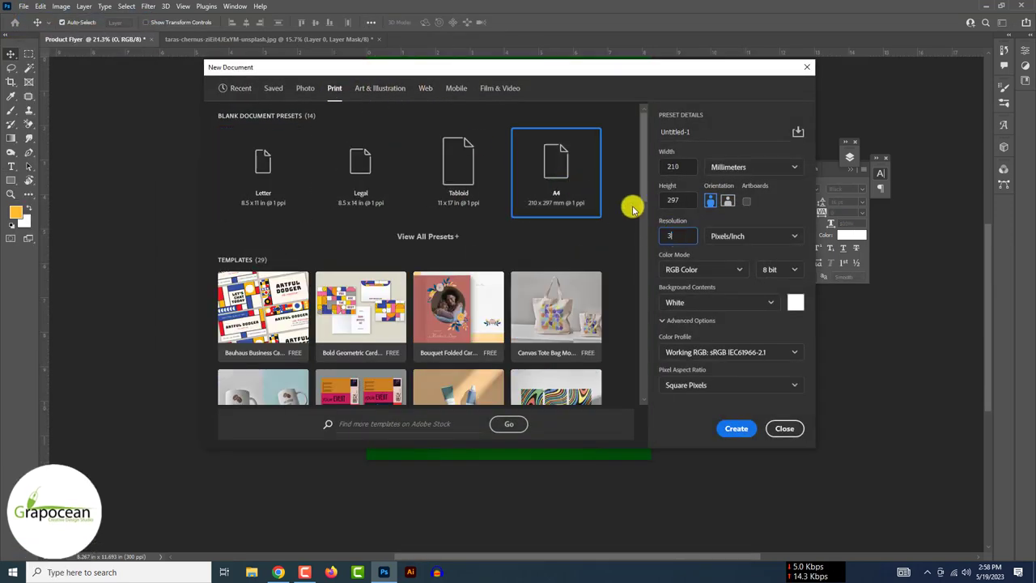
text(00)
key(Return)
Step: Fill the new document with a near-black #0b0802 Solid Color fill layer
click(852, 162)
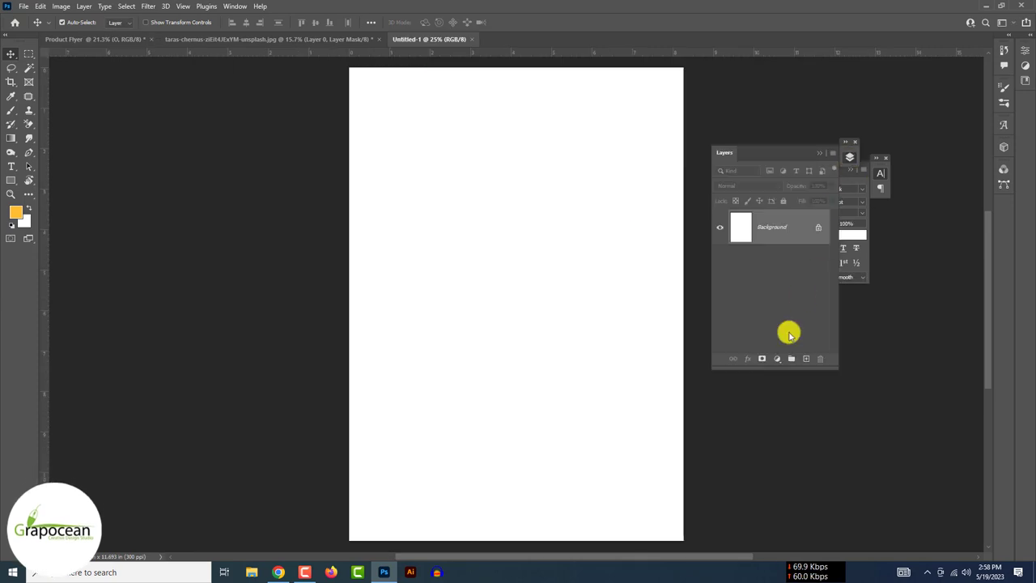
click(788, 358)
click(801, 372)
drag(896, 439, 897, 510)
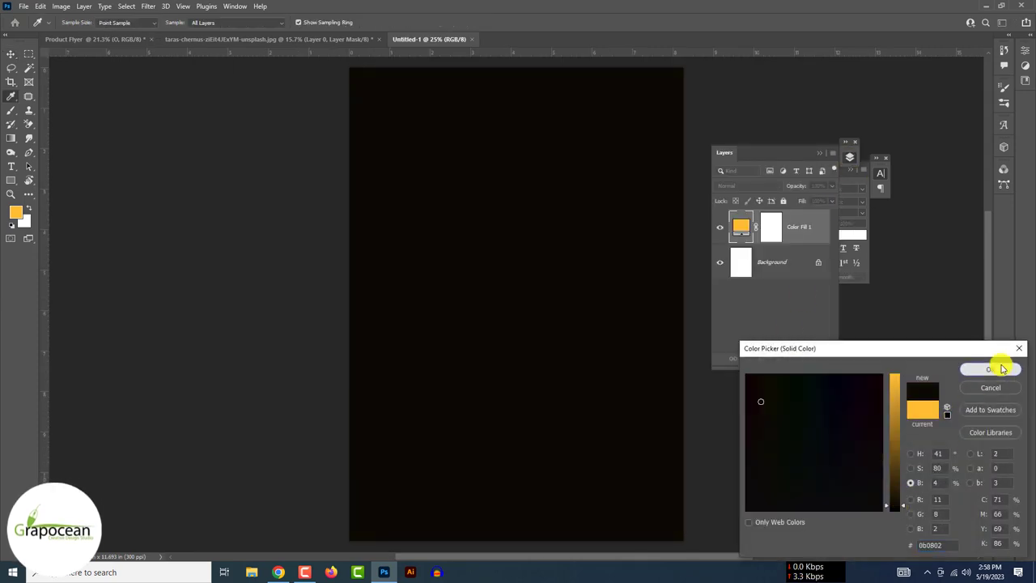
click(990, 369)
Step: In the Product Flyer document, select the letter layers from O through N
click(203, 39)
click(102, 40)
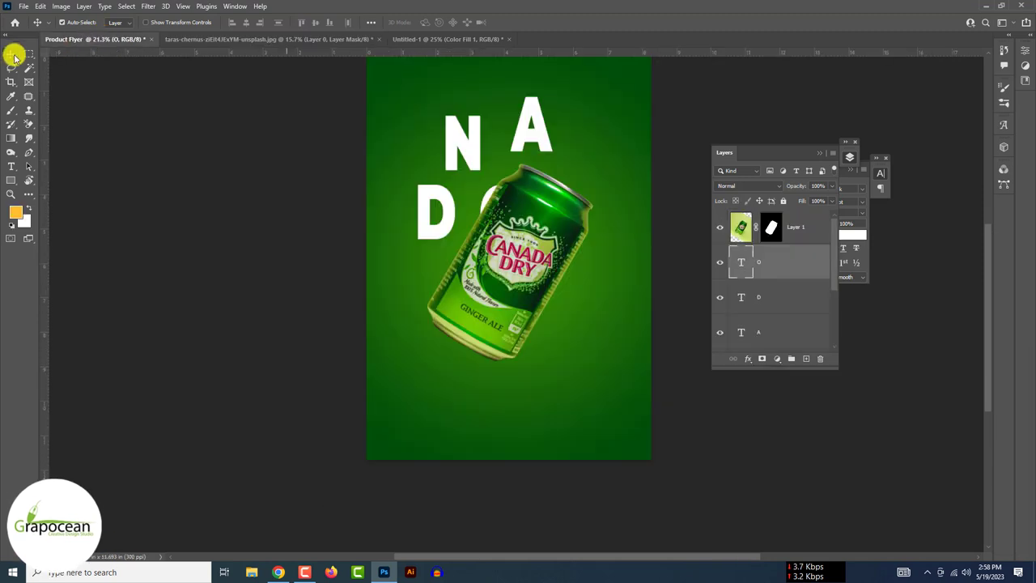
scroll(781, 297, down, 2)
shift+click(781, 307)
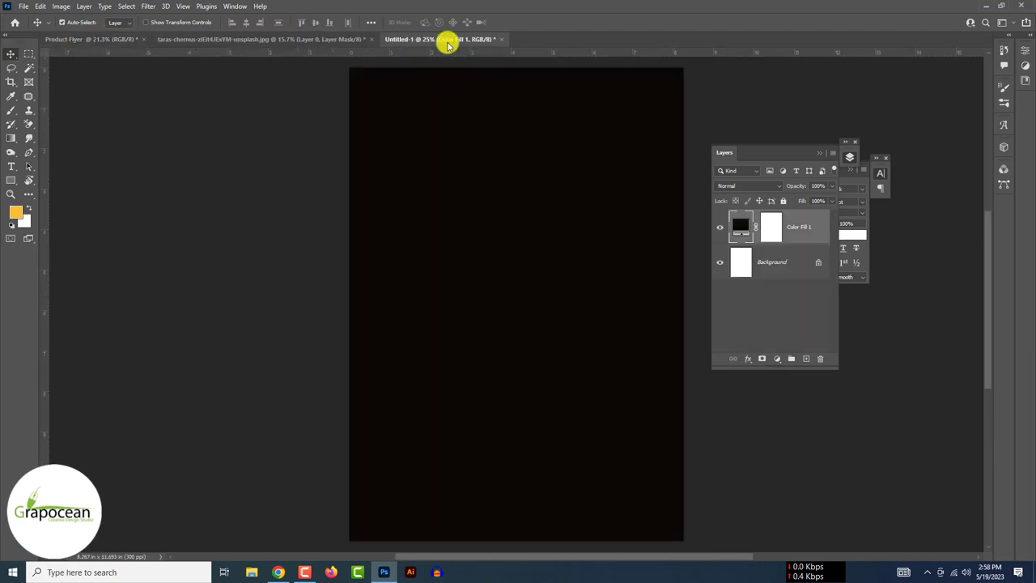
Step: Copy the letters and green gradient rectangle into Untitled-1, with the gradient behind the letters
drag(454, 49, 446, 40)
click(174, 346)
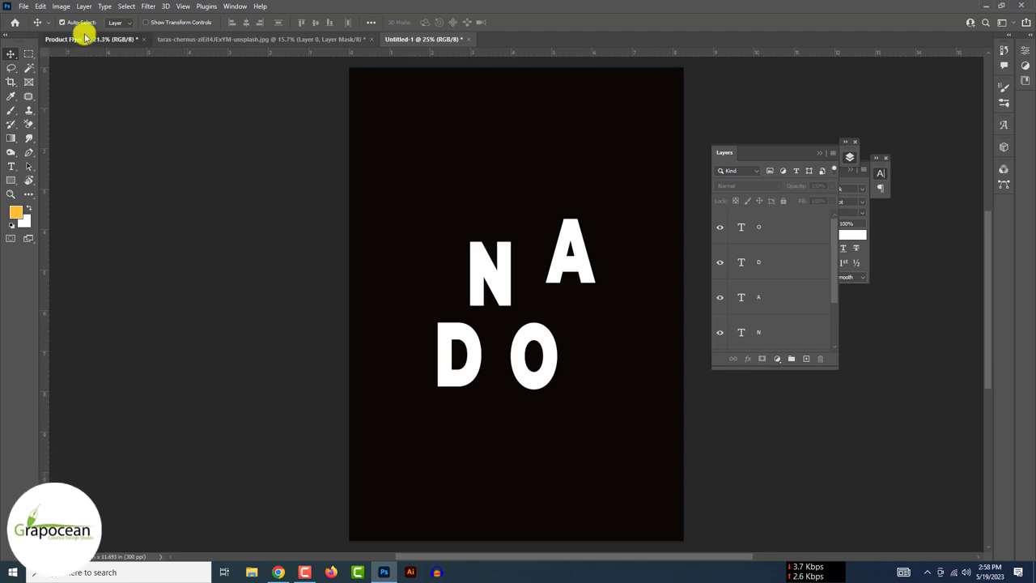
drag(85, 38, 568, 376)
drag(463, 55, 702, 182)
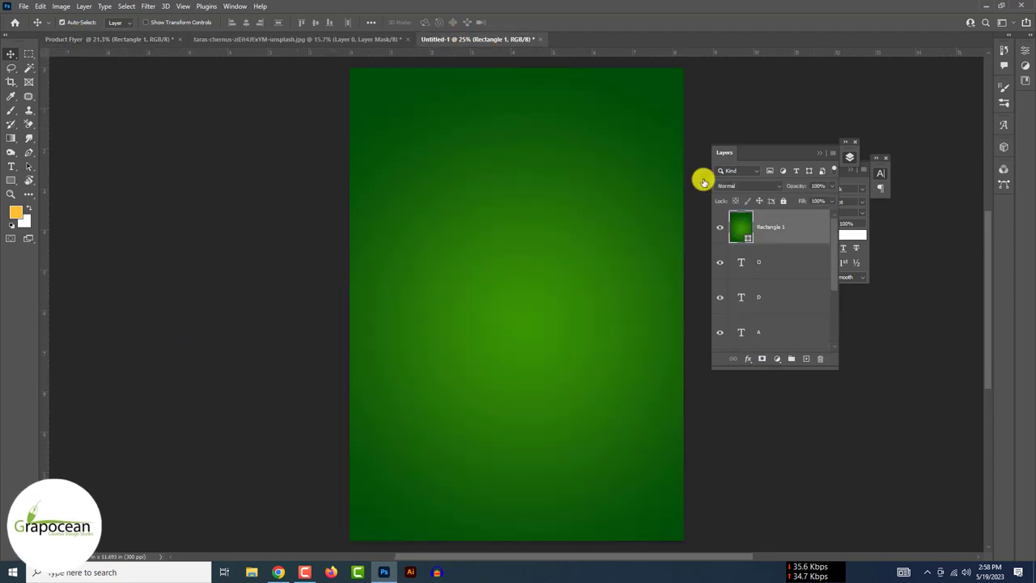
drag(779, 357, 798, 296)
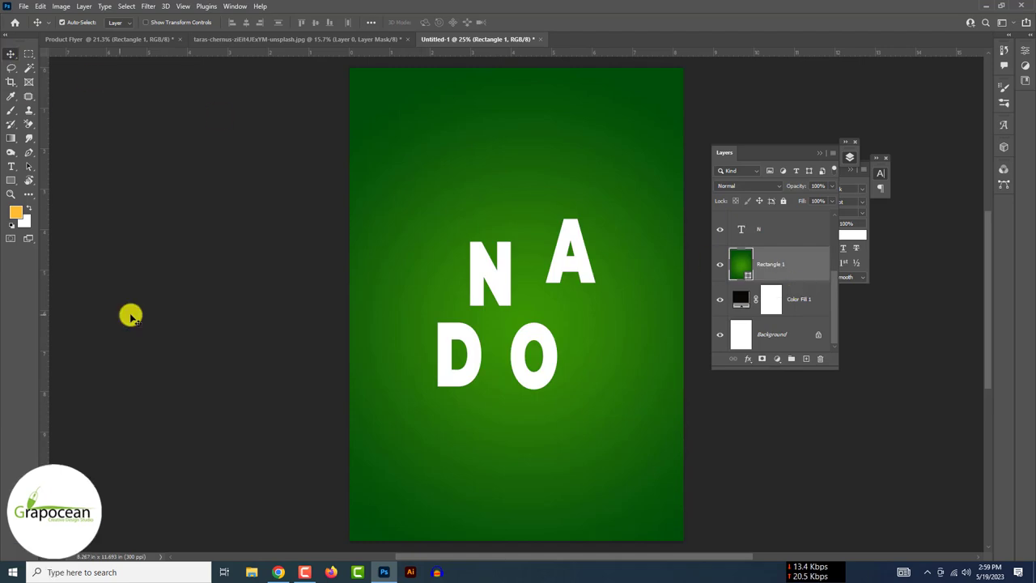
Step: Place the A beside the N and scale the pair up to about double size
click(502, 285)
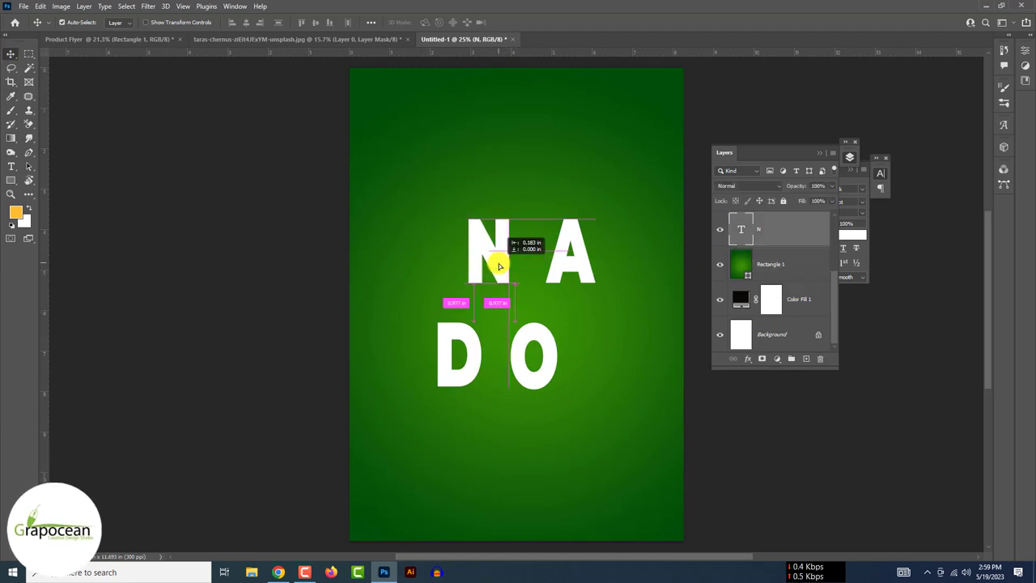
drag(554, 263, 536, 258)
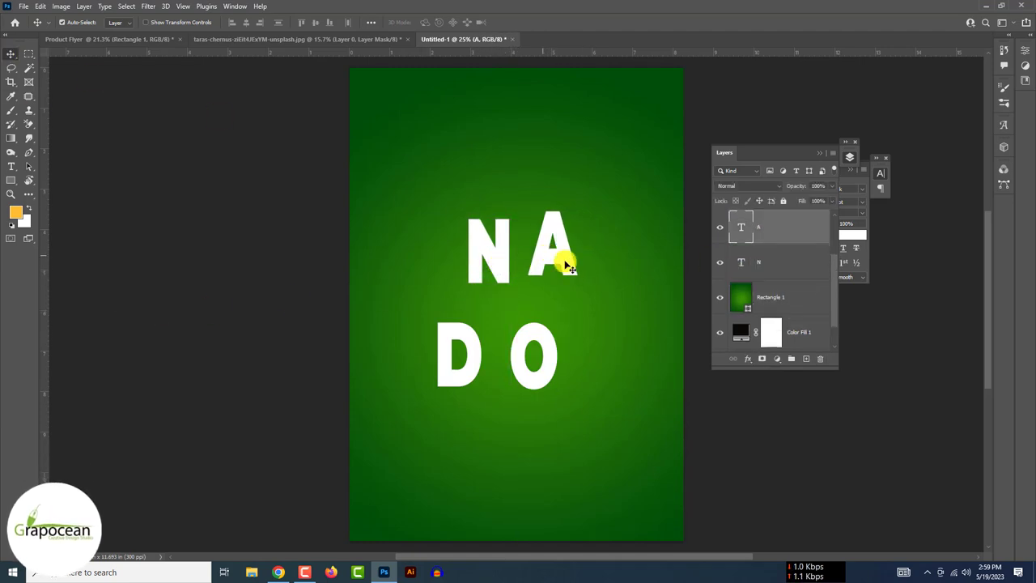
shift+click(490, 247)
key(ctrl+t)
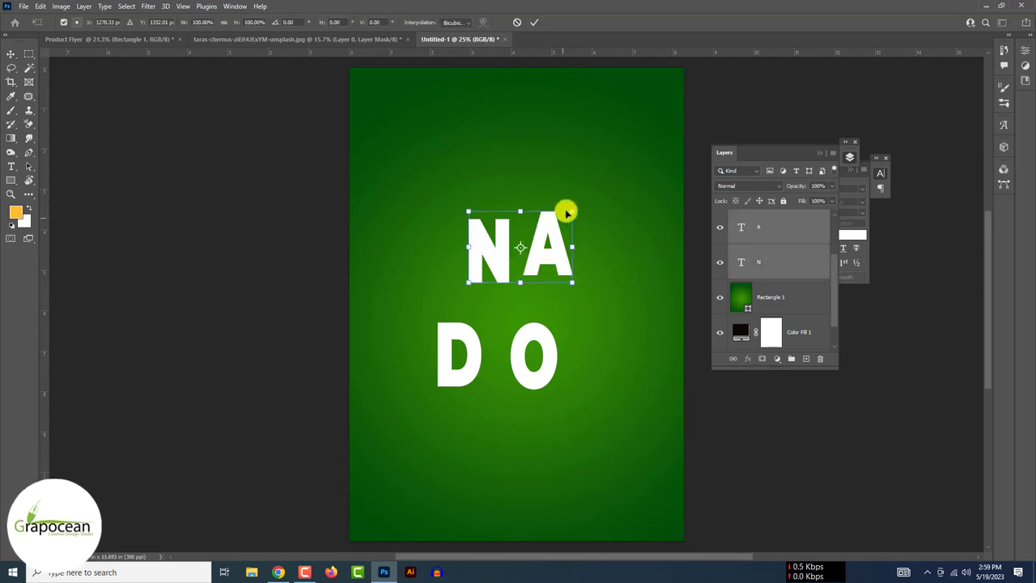
drag(566, 211, 654, 115)
drag(619, 222, 572, 232)
click(533, 18)
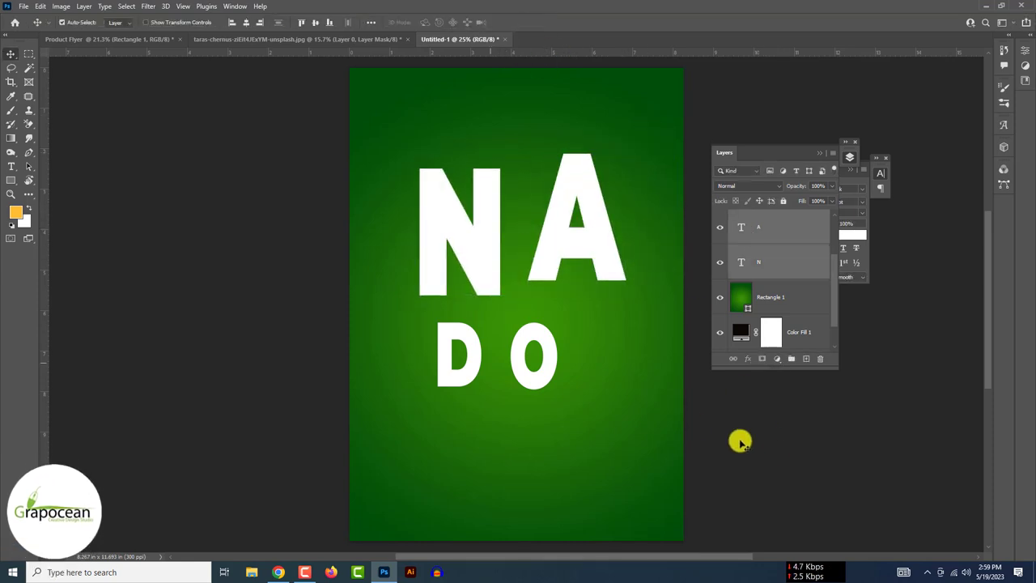
Step: Place the O beside the D, enlarge them, and stack DO under NA
drag(511, 360, 490, 365)
shift+click(466, 356)
key(ctrl+t)
drag(537, 324, 635, 222)
drag(582, 359, 561, 411)
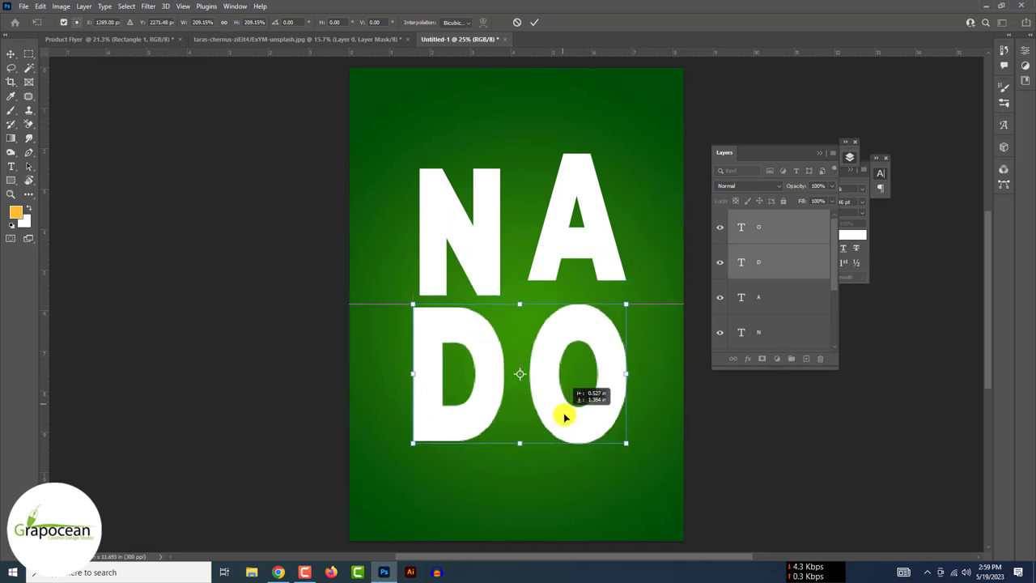
key(Return)
drag(613, 274, 607, 270)
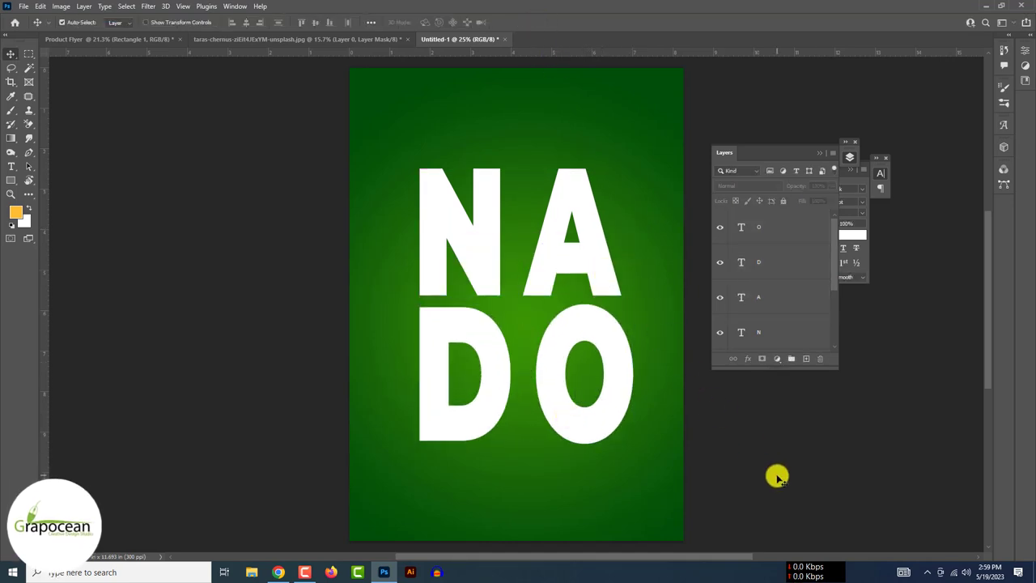
right_click(798, 336)
Step: Give the N a drop shadow with opacity 100, size 0 and distance 87
click(830, 71)
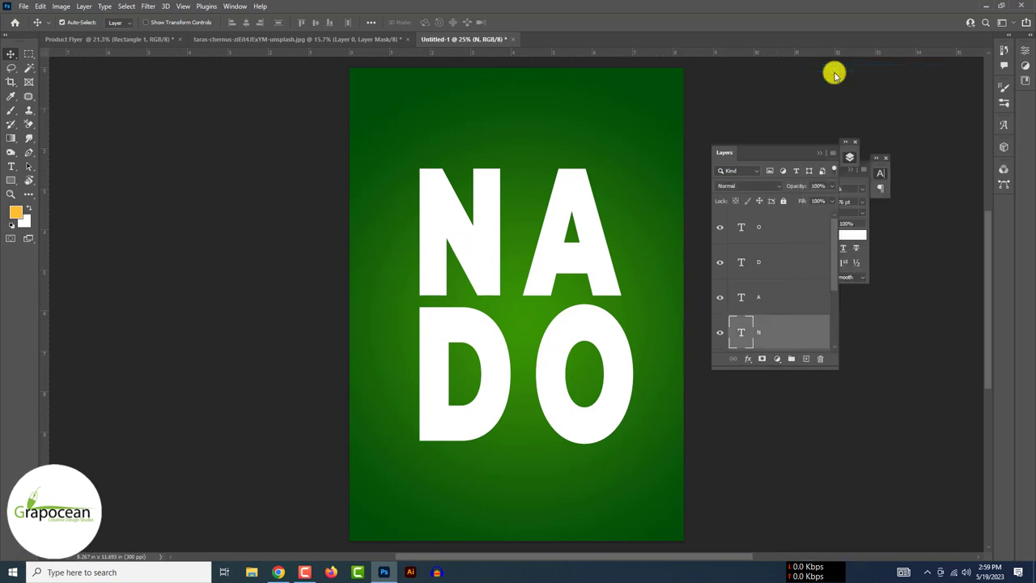
click(641, 465)
drag(830, 305, 848, 303)
drag(825, 361, 539, 353)
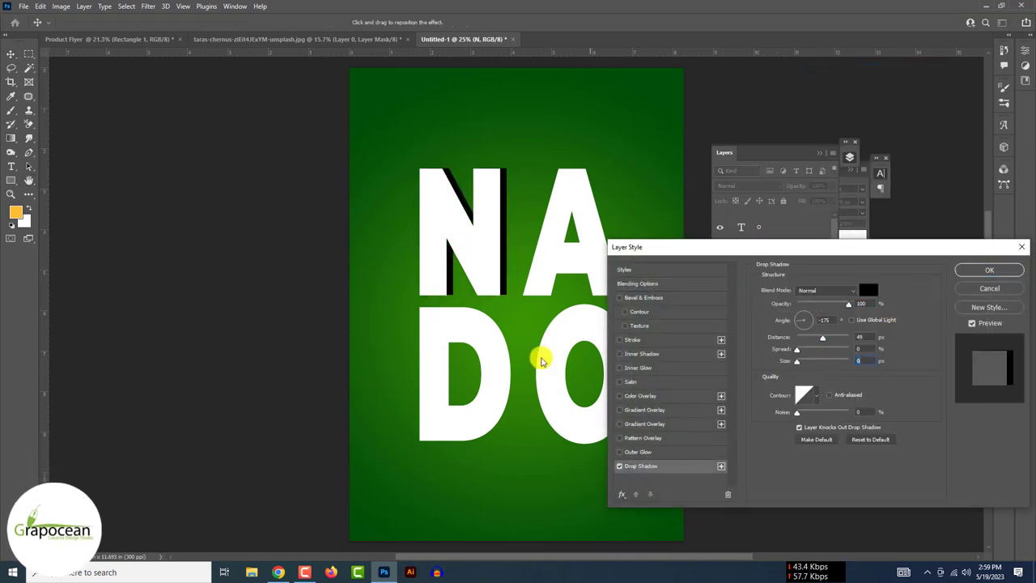
drag(823, 337, 834, 339)
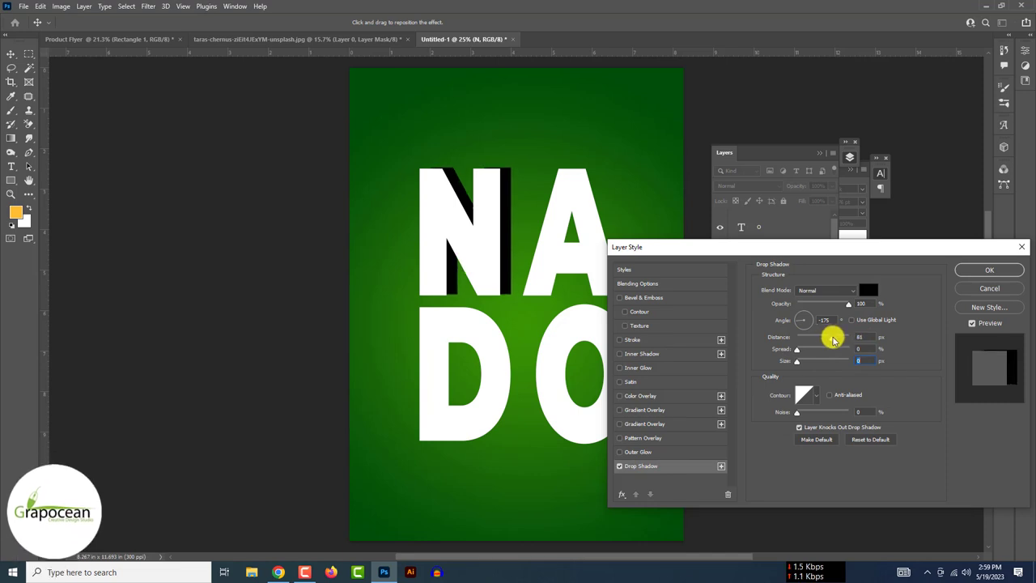
key(Return)
Step: Try a white Color Overlay on the separate shadow layer, then cancel it
right_click(777, 331)
click(848, 104)
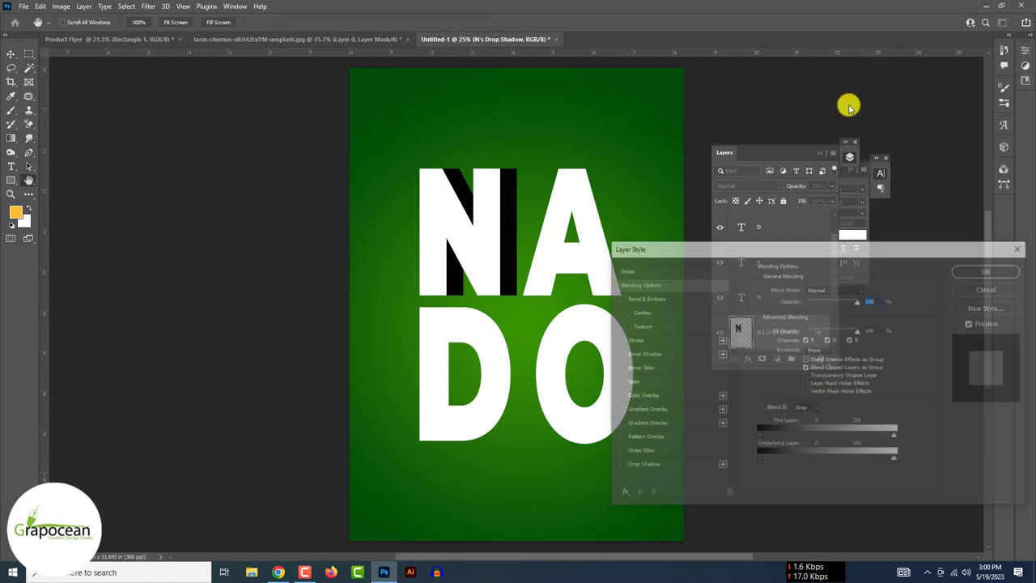
click(642, 395)
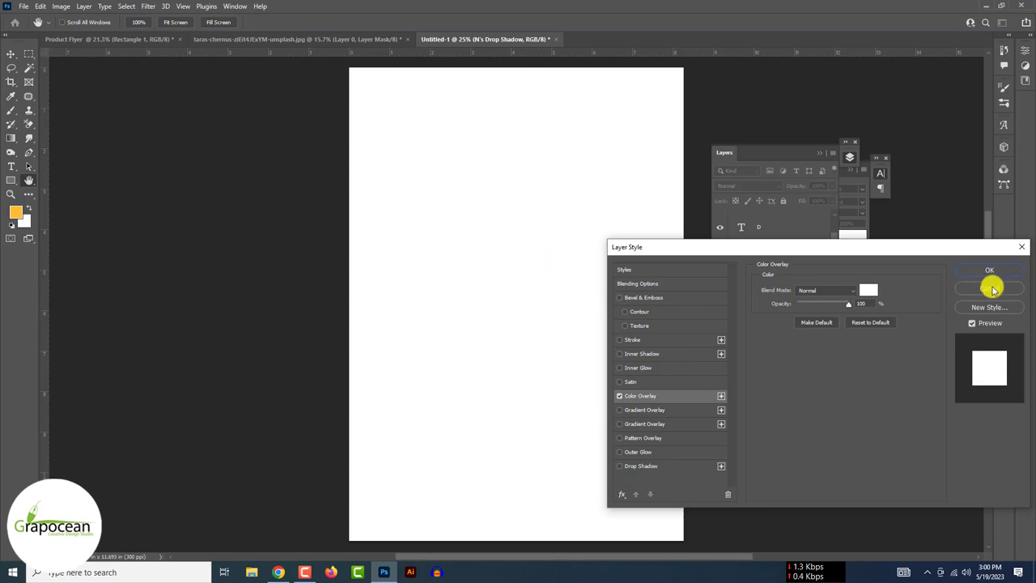
click(989, 288)
right_click(784, 296)
click(783, 297)
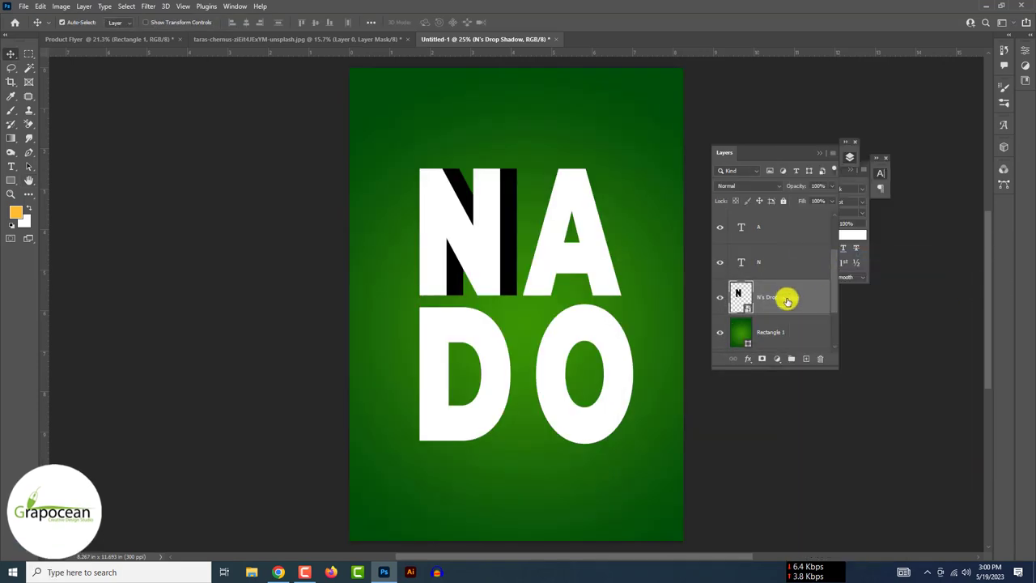
right_click(783, 296)
Step: Tint the shadow layer dark green 004f08 with a Color Overlay sampled from the background
click(823, 78)
click(642, 395)
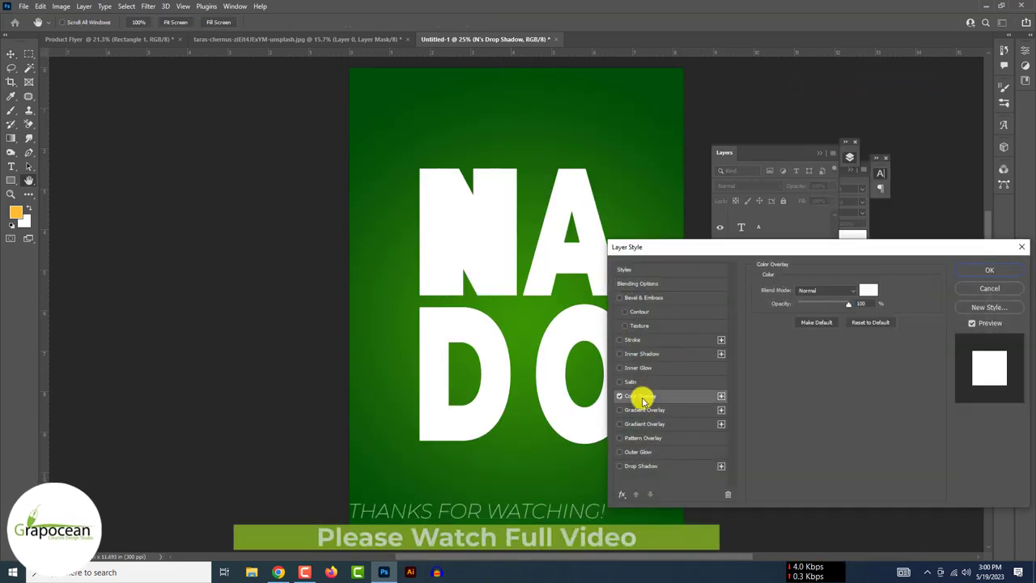
click(872, 294)
click(658, 70)
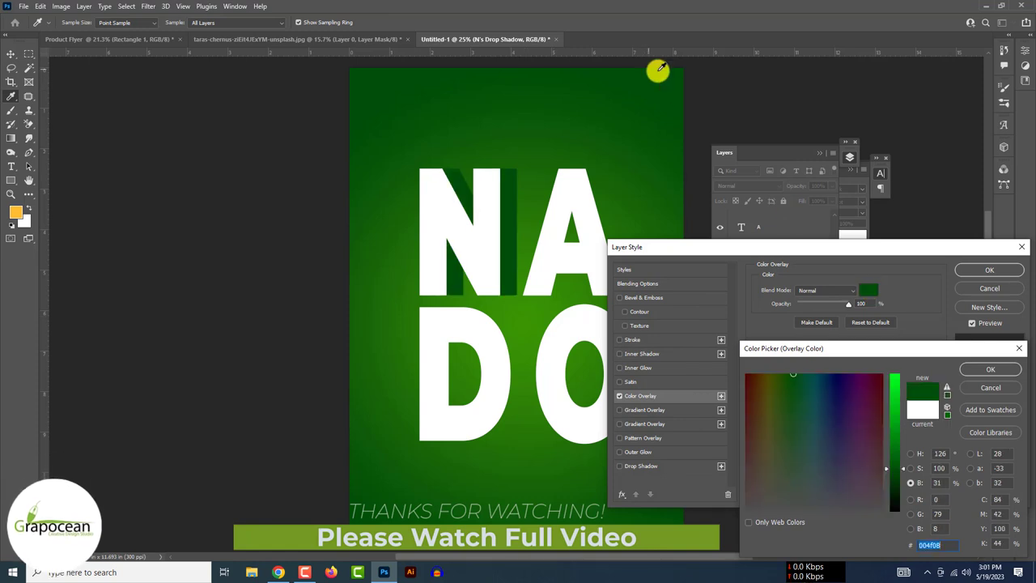
click(987, 372)
click(989, 270)
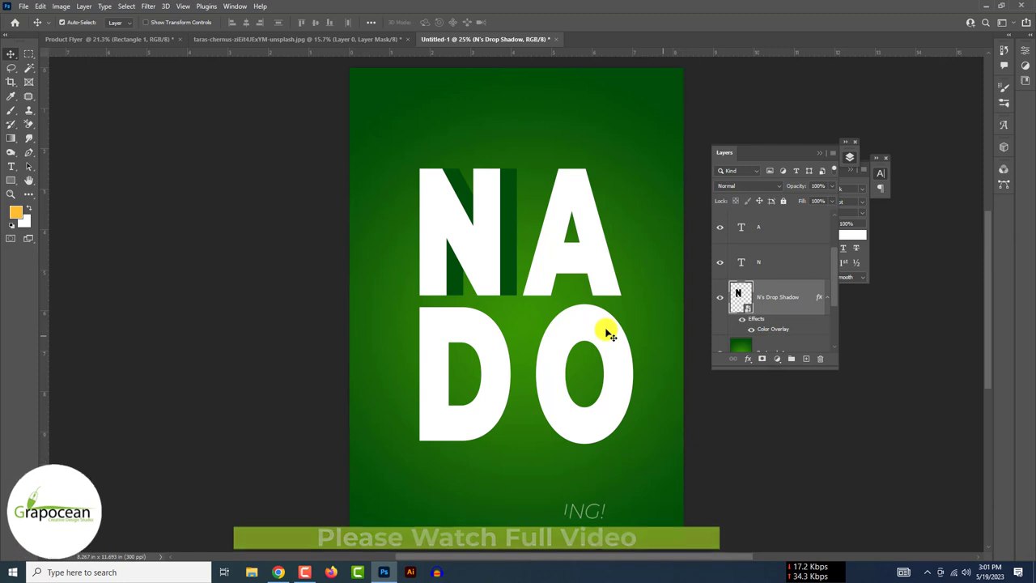
Step: Add clipped Exposure (+1.72) and Brightness/Contrast adjustments to the shadow, then merge them into a Smart Object
click(777, 359)
click(819, 427)
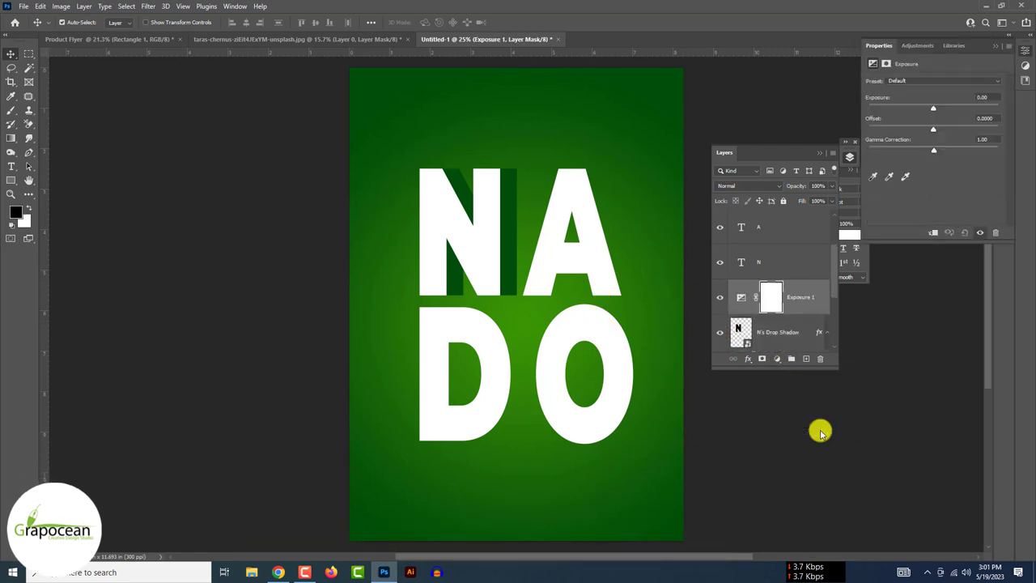
drag(939, 108, 947, 105)
drag(739, 304, 820, 359)
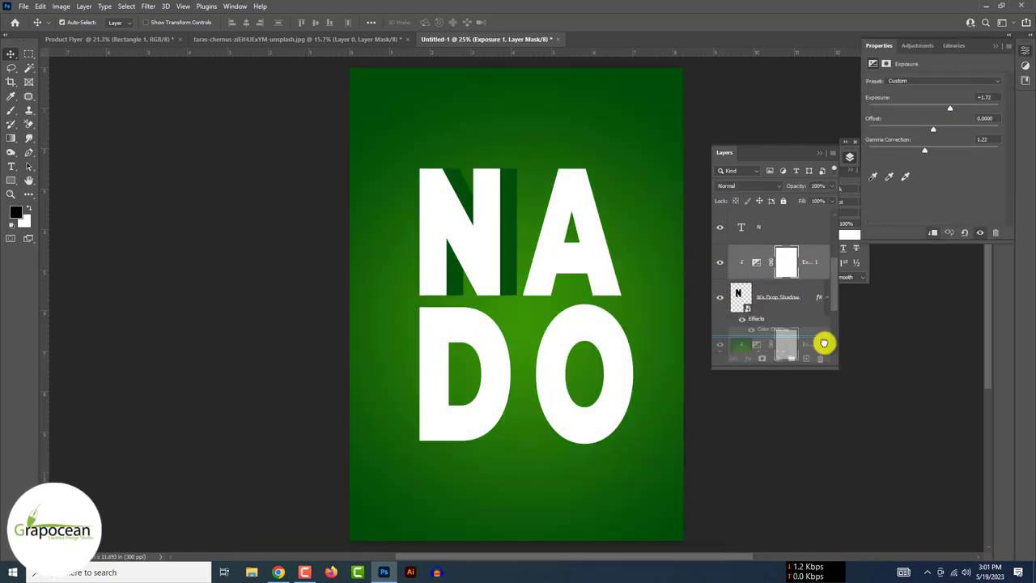
click(777, 358)
click(814, 407)
mouse_move(934, 111)
mouse_down()
mouse_move(960, 111)
mouse_move(964, 134)
mouse_up()
key(ctrl+alt+g)
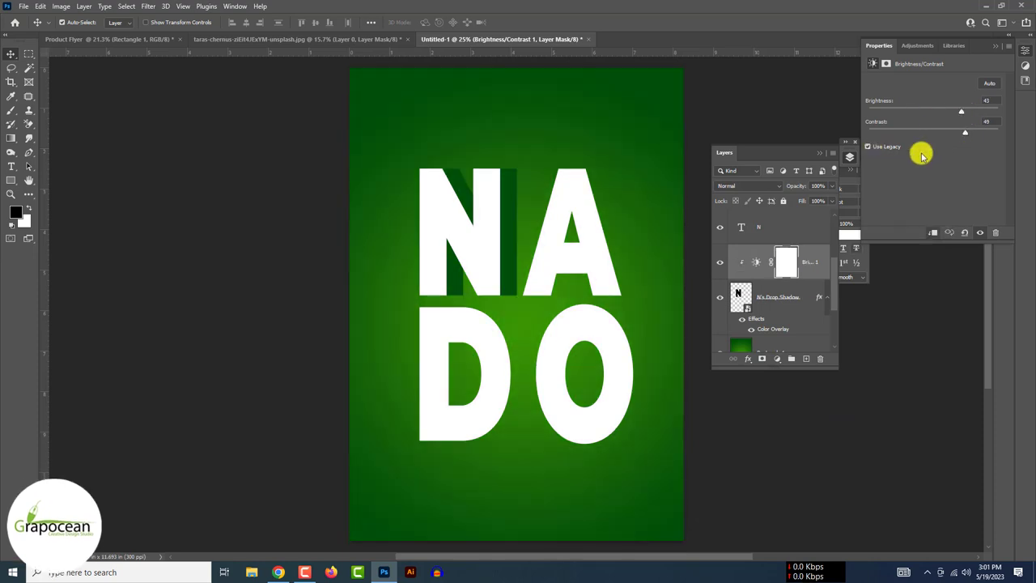
shift+click(777, 297)
right_click(773, 261)
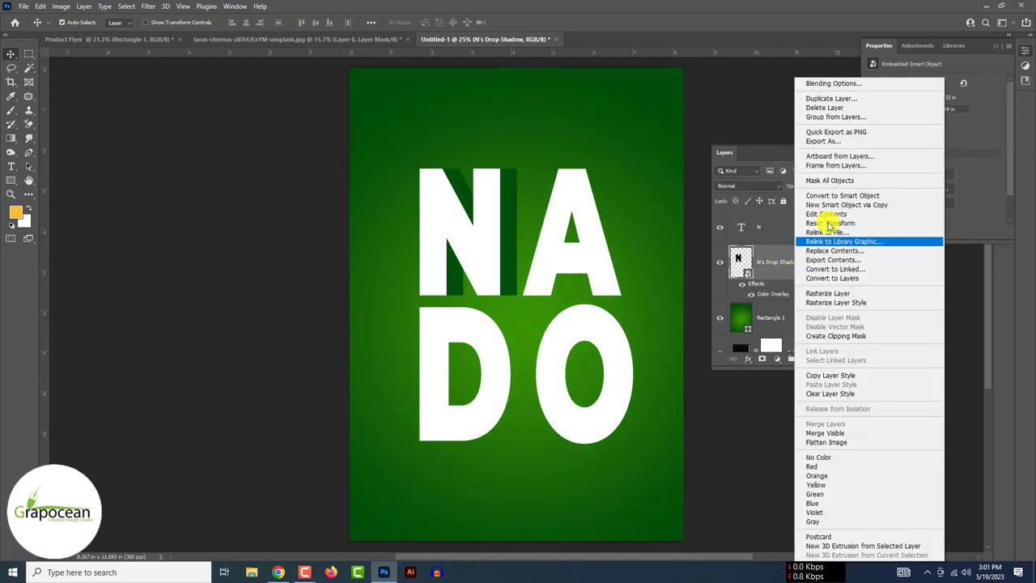
click(817, 194)
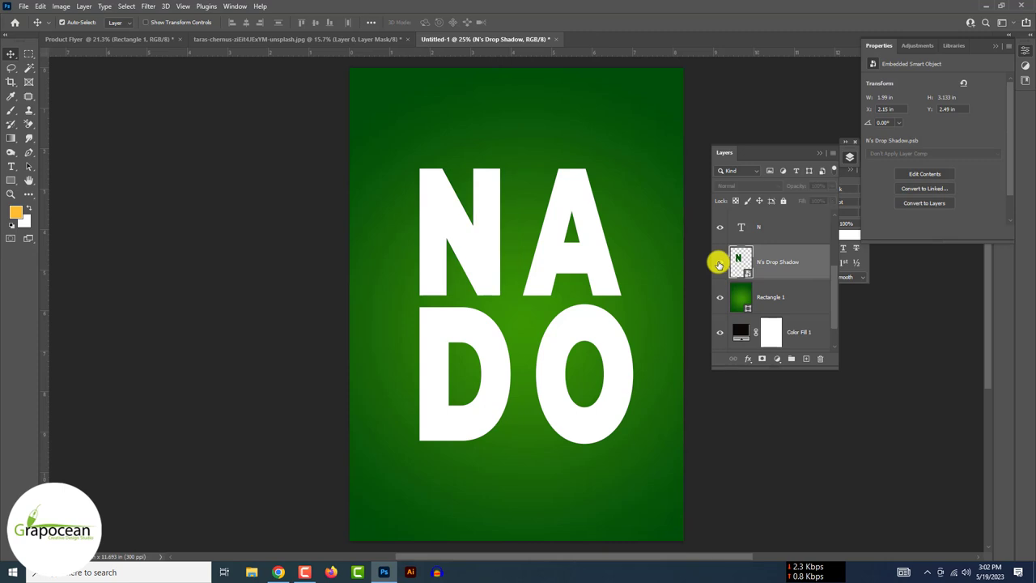
Step: Add a clipped Exposure adjustment at about +2.17 with its mask inverted to black
click(777, 358)
click(814, 428)
key(ctrl+alt+g)
drag(933, 105, 955, 107)
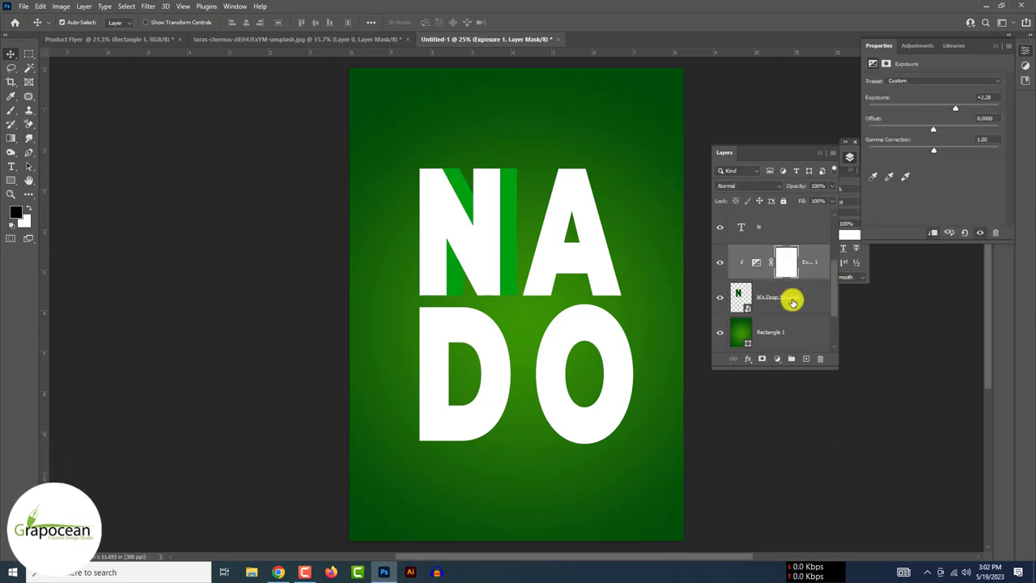
key(ctrl+i)
Step: Paint white at low brush opacity on parts of the N's shadow to reveal highlight streaks
key(x)
key(1)
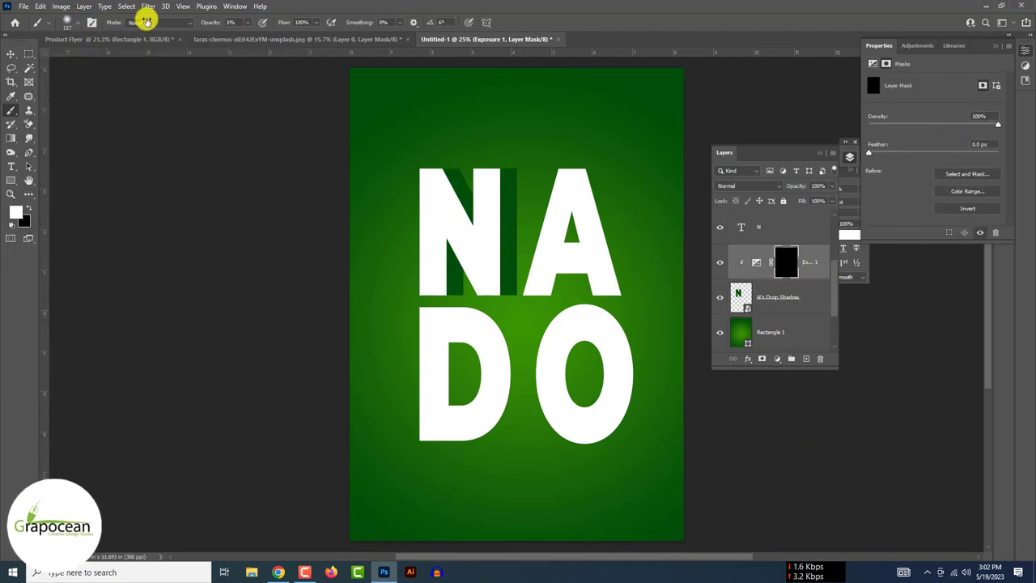
scroll(526, 203, up, 2)
drag(522, 214, 518, 231)
scroll(553, 178, up, 3)
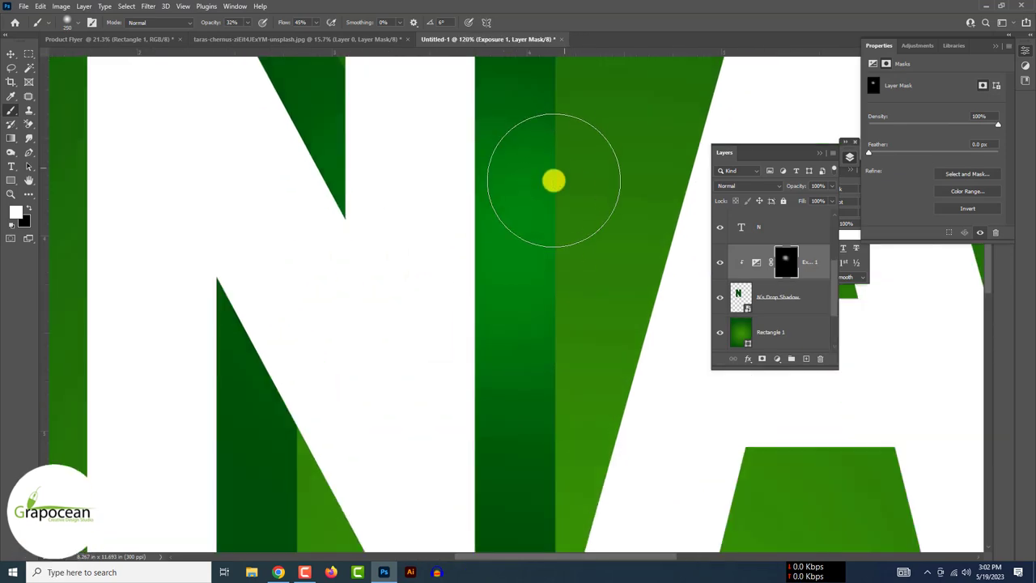
scroll(361, 167, down, 3)
scroll(548, 311, down, 2)
scroll(548, 312, down, 2)
Step: Bring up the metal texture's layers
click(23, 6)
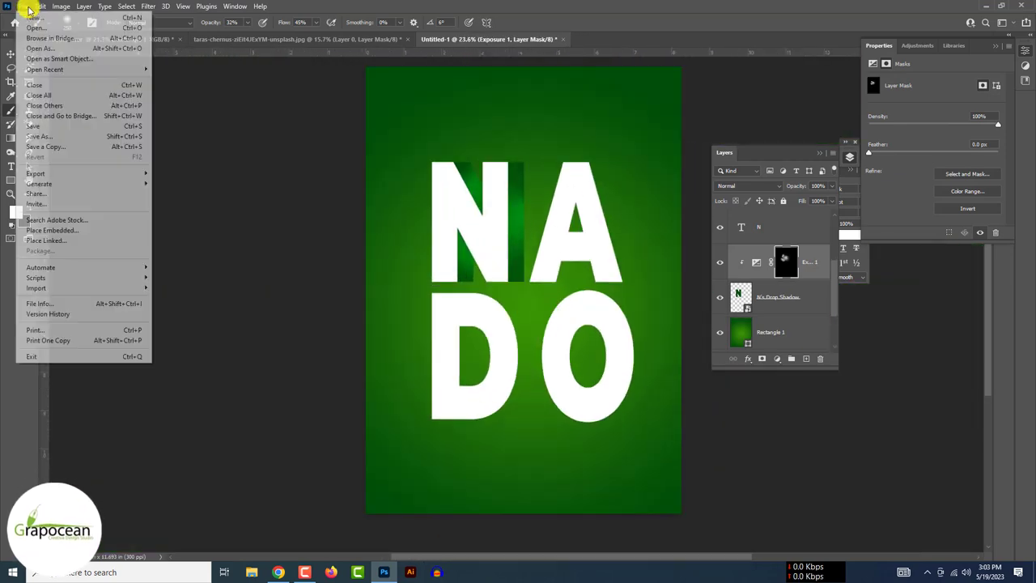
click(848, 162)
click(778, 358)
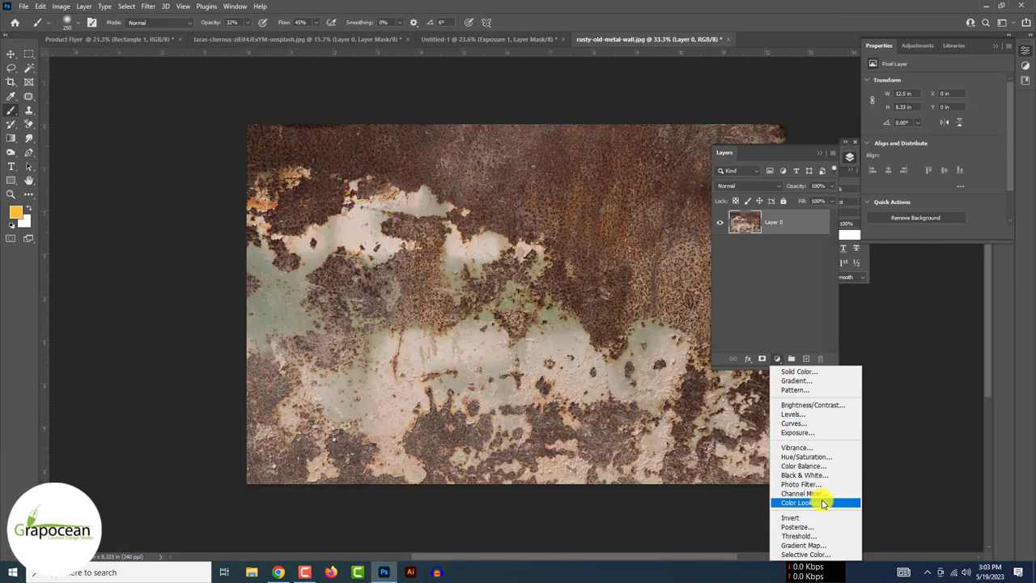
click(781, 257)
Step: Desaturate the rust texture and boost its contrast with Levels
click(60, 6)
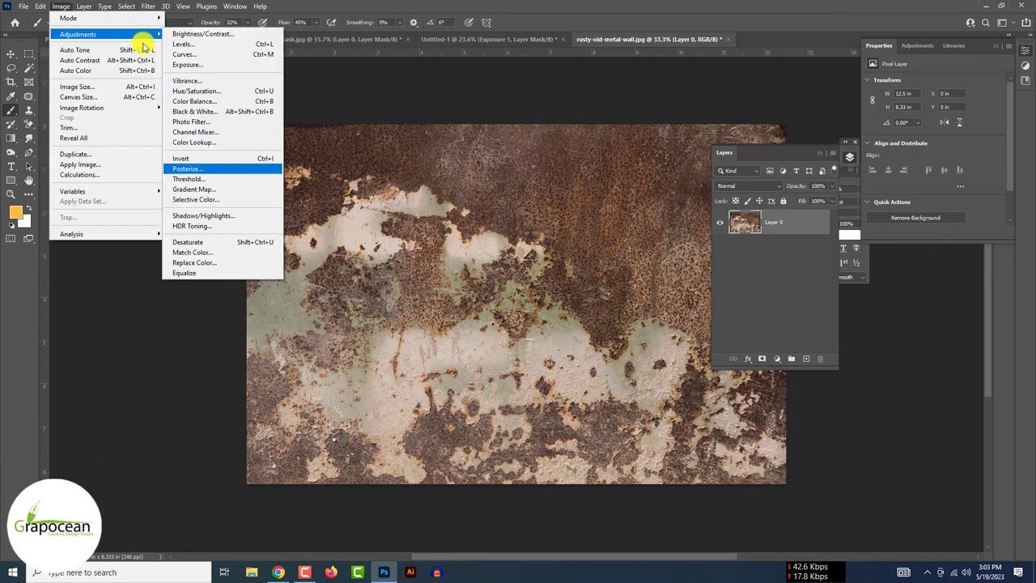
click(227, 168)
key(ctrl+l)
drag(504, 452, 550, 452)
drag(638, 452, 598, 453)
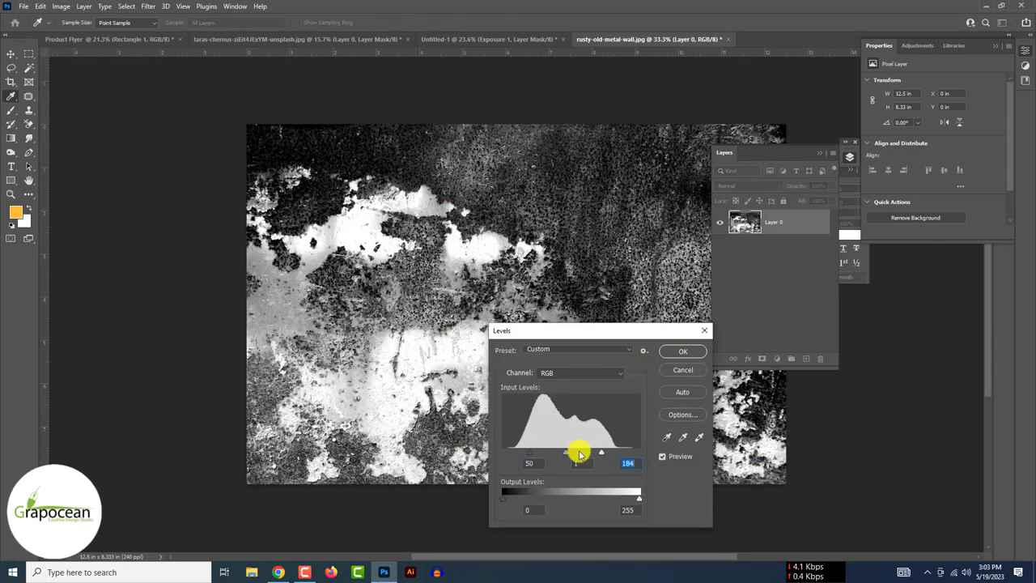
click(682, 350)
Step: Select the texture's dark areas with Color Range and invert the mask
click(127, 6)
click(163, 110)
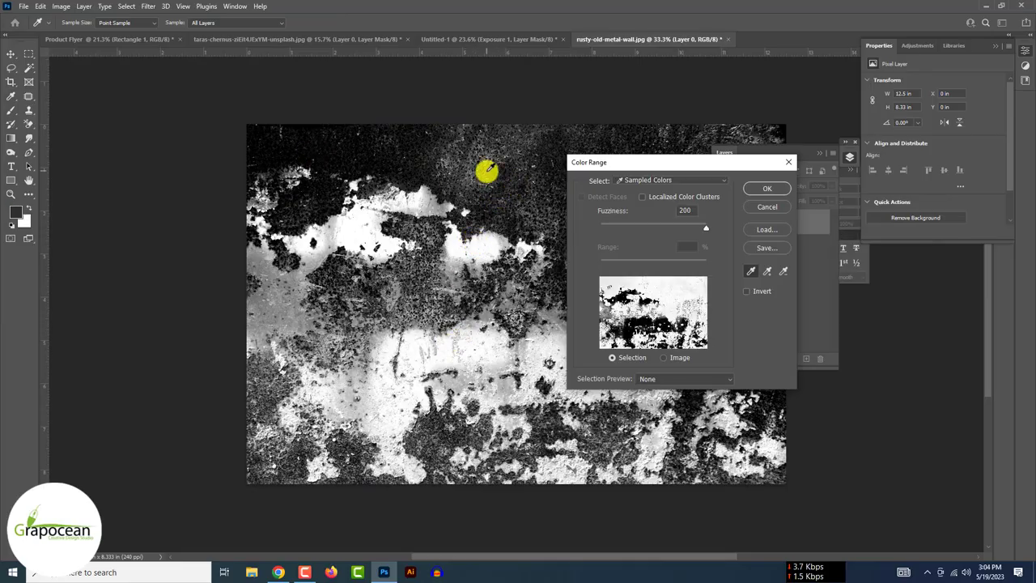
click(763, 189)
click(762, 358)
key(ctrl+i)
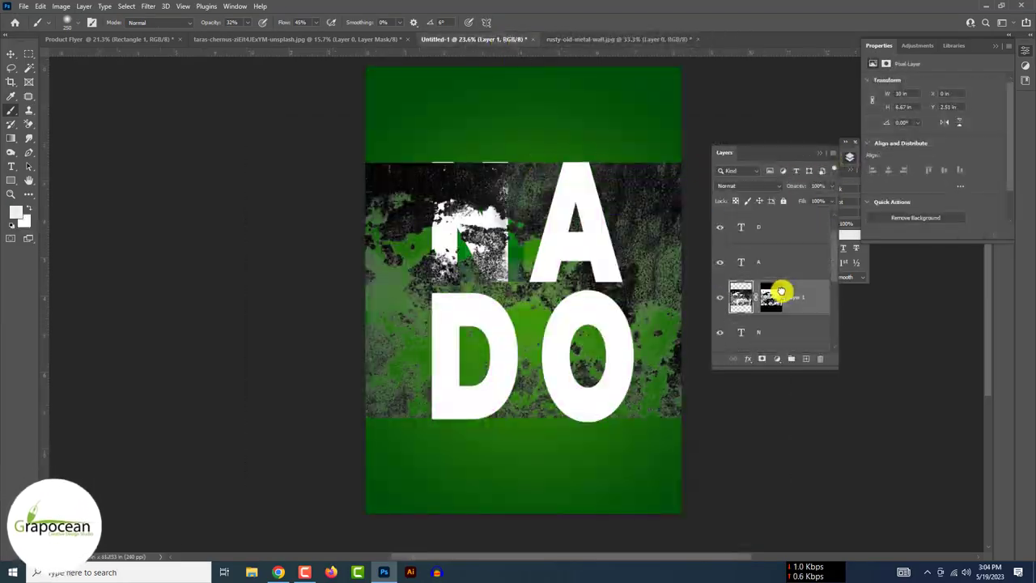
Step: Set the texture layer to Difference blend mode at 27% opacity
click(748, 185)
click(727, 381)
click(831, 186)
drag(831, 201, 796, 201)
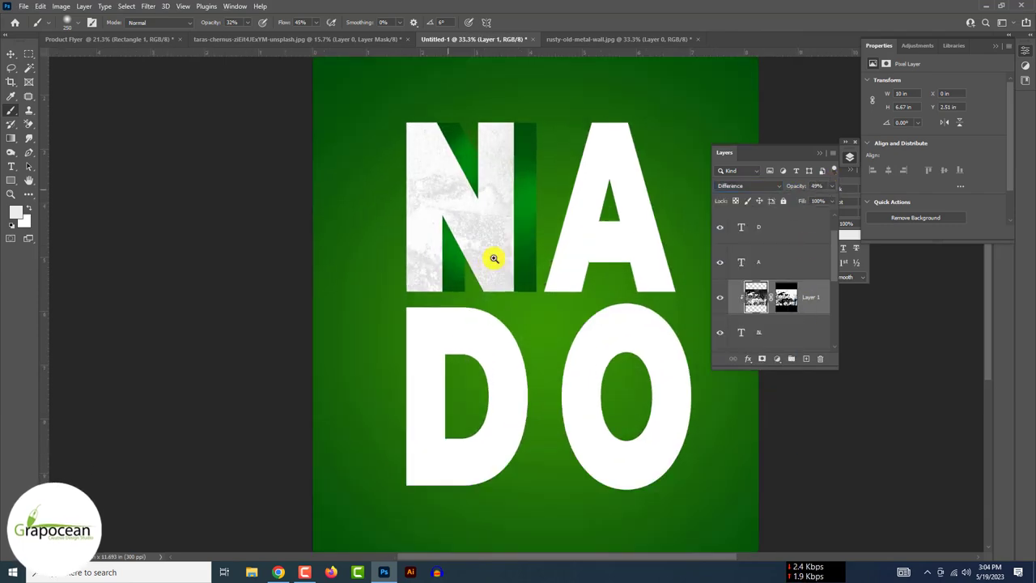
Step: Add a new empty layer and switch to the Rectangular Marquee tool
scroll(492, 258, up, 2)
click(805, 358)
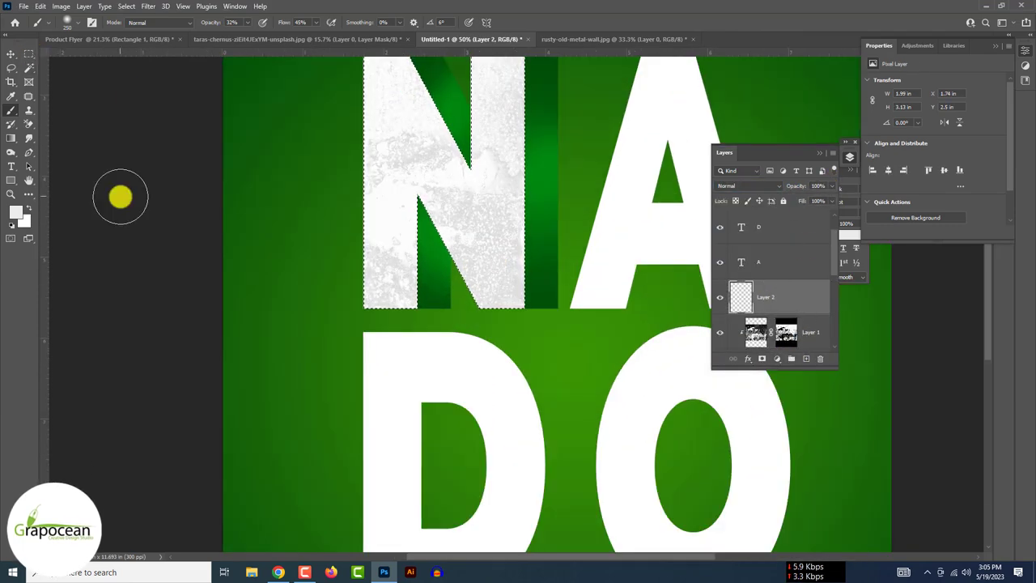
key(m)
click(777, 359)
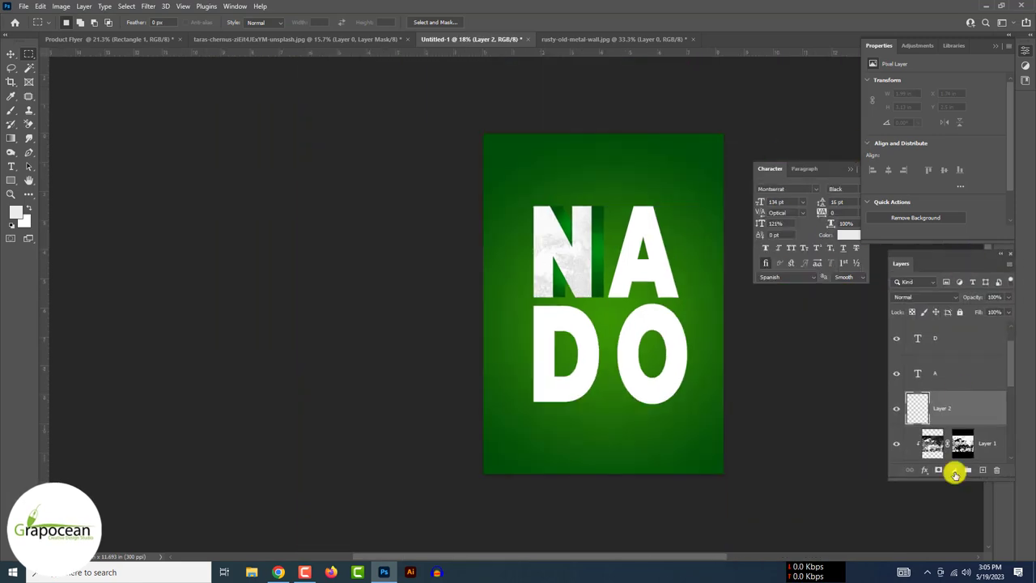
click(953, 470)
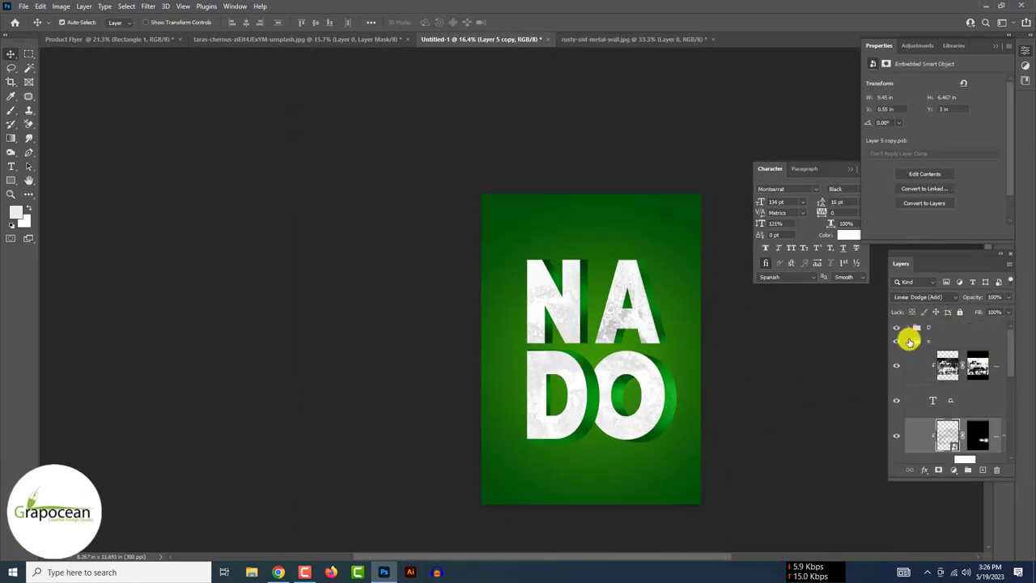
Step: Stretch the O letter group to about 121% and move it up-left
click(908, 341)
key(ctrl+t)
click(537, 219)
drag(610, 444, 615, 481)
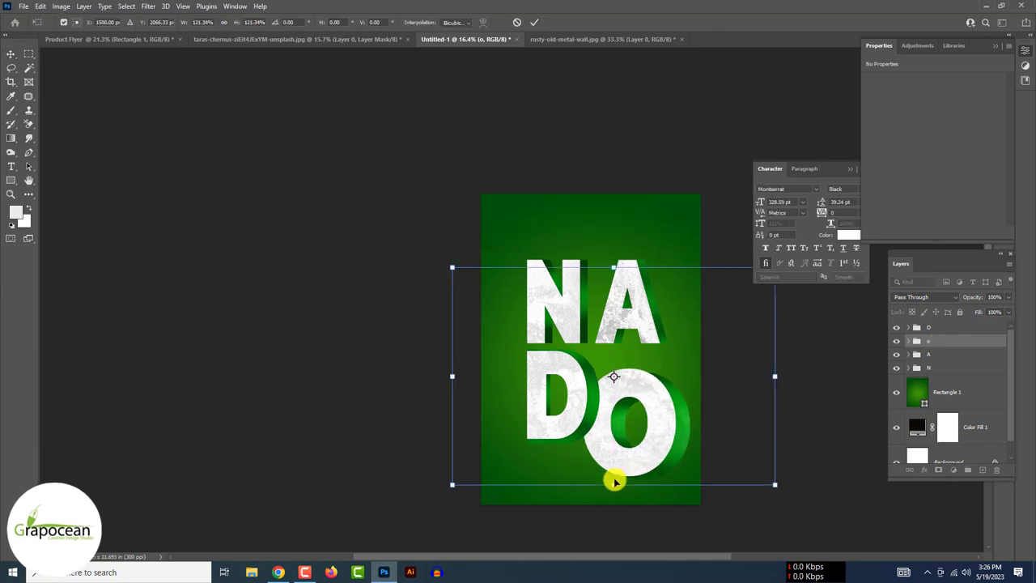
drag(763, 379, 662, 415)
Step: Flip the O horizontally, scale it to about 136% and nudge it beside the D
right_click(672, 413)
click(700, 402)
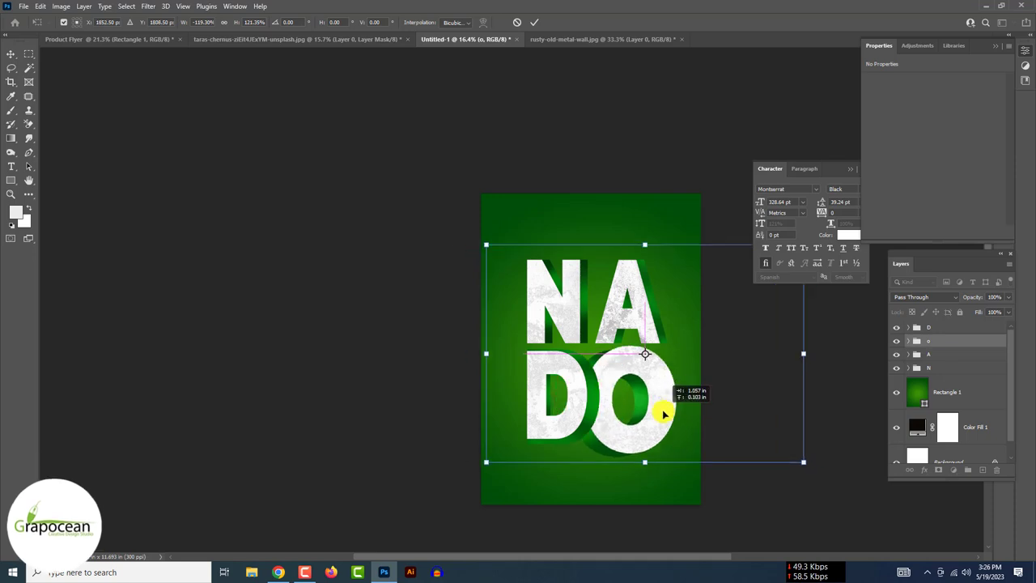
drag(808, 461, 835, 489)
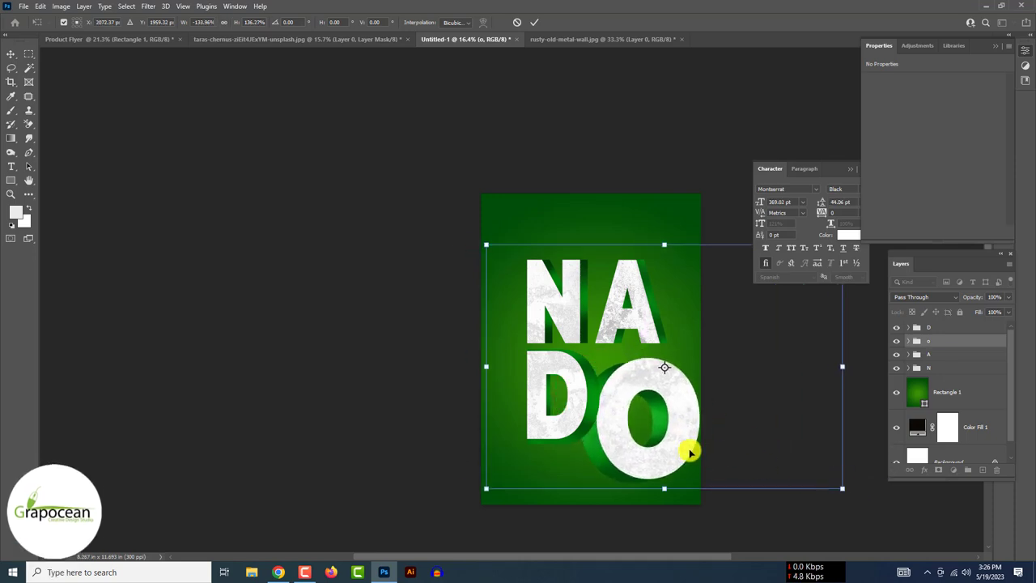
drag(688, 451, 683, 441)
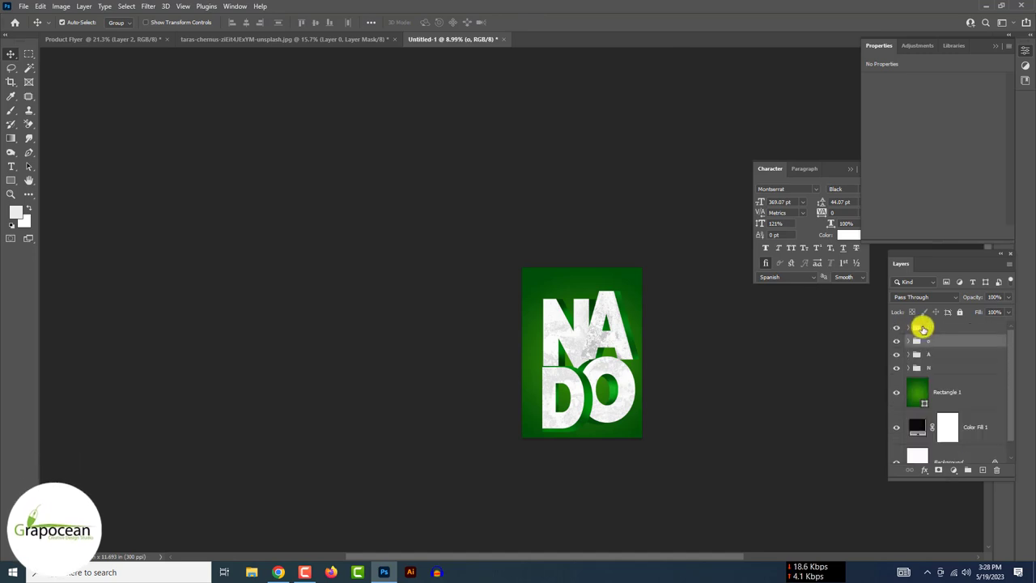
Step: Duplicate the four letter groups into Group 1 below Rectangle 1, and hide the green rectangle
right_click(923, 327)
key(Escape)
right_click(972, 330)
click(911, 262)
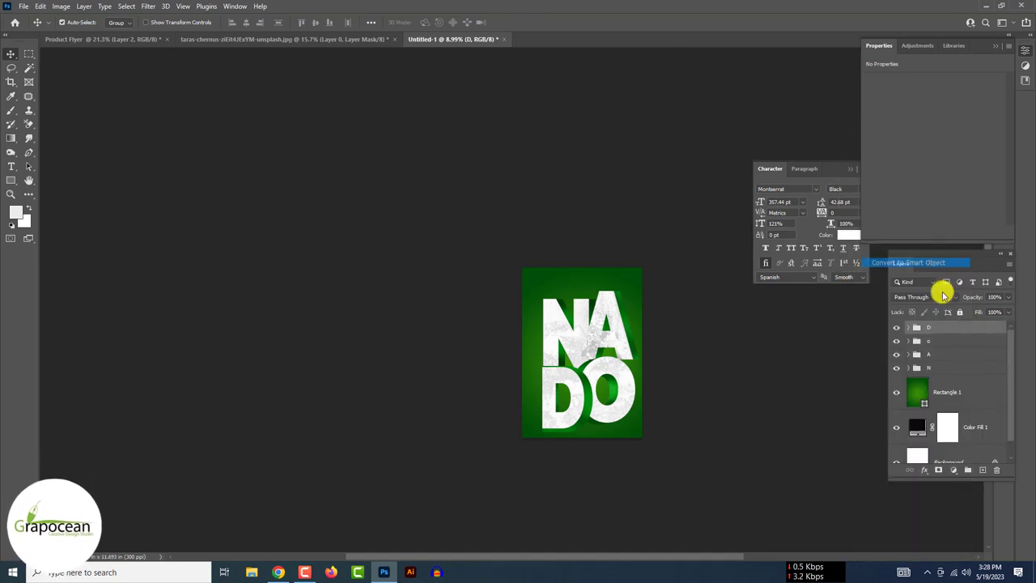
key(ctrl+j)
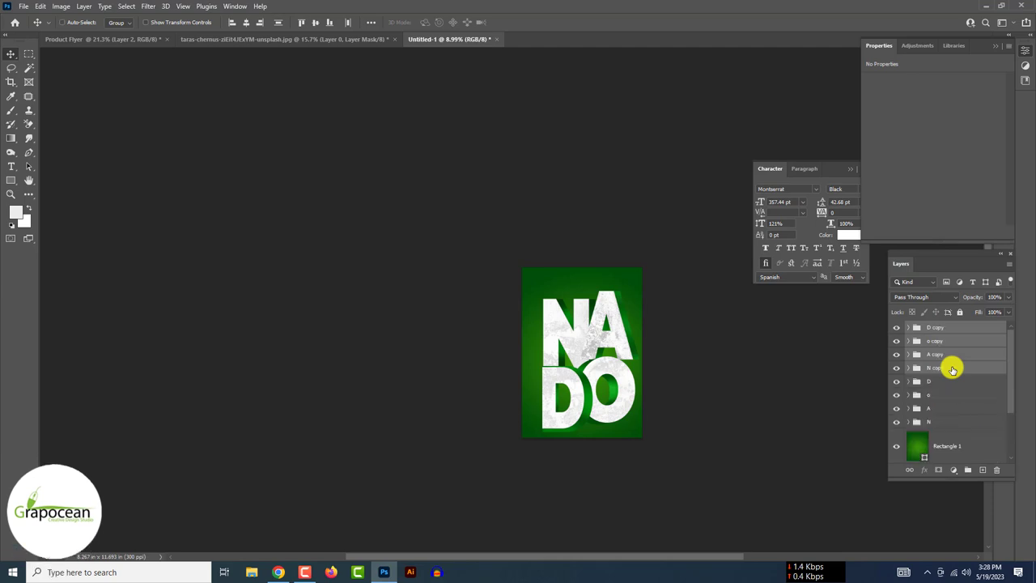
key(ctrl+g)
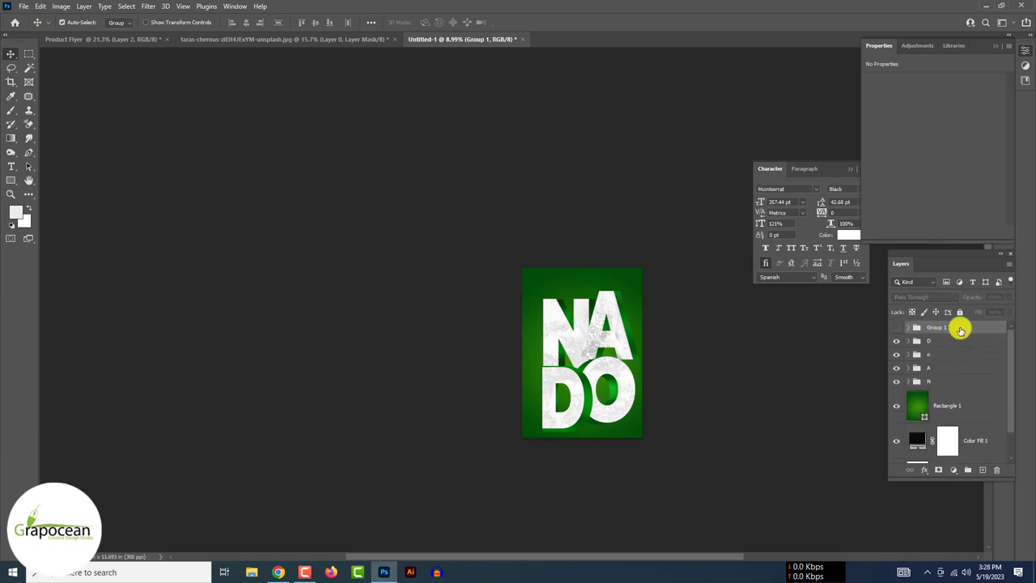
drag(959, 415, 964, 425)
click(898, 395)
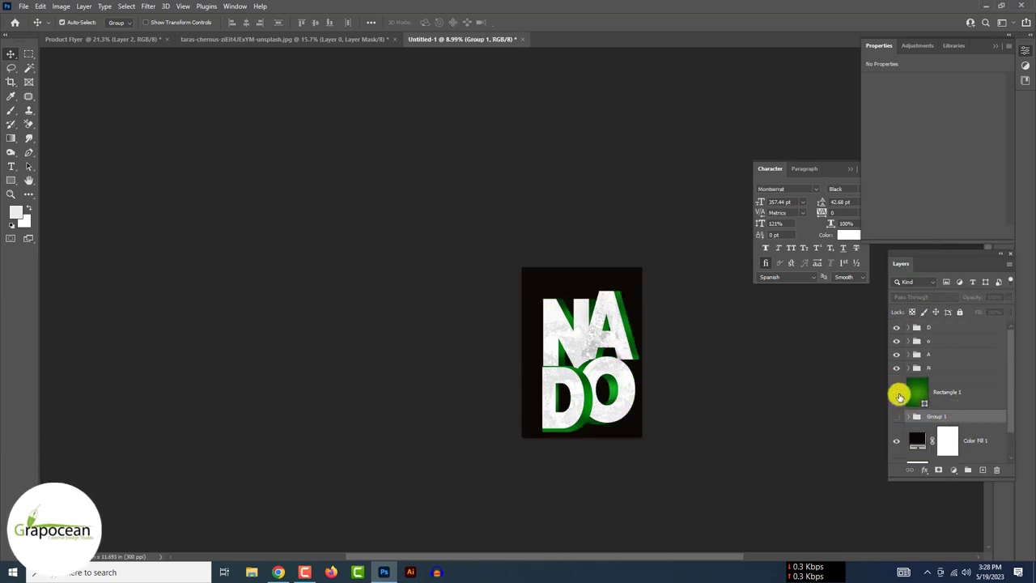
Step: Convert the D, o, A and N groups each into a smart object
right_click(944, 329)
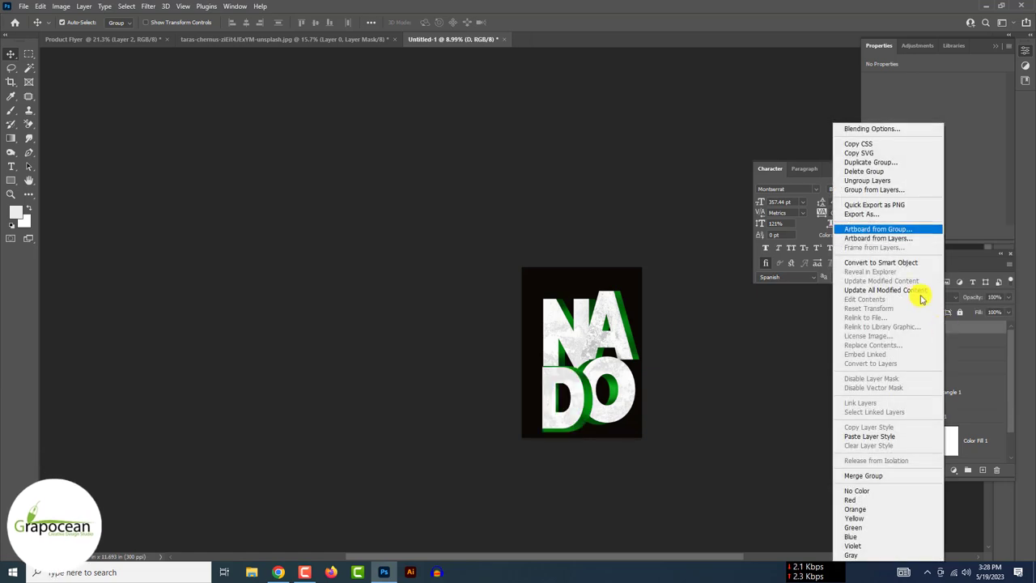
click(897, 264)
right_click(950, 363)
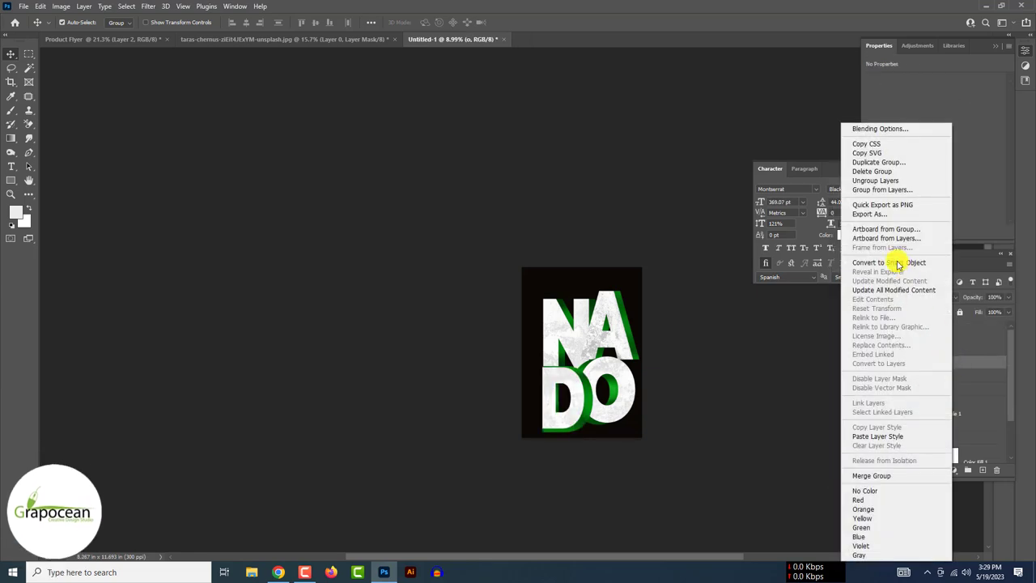
click(899, 262)
right_click(943, 397)
click(897, 263)
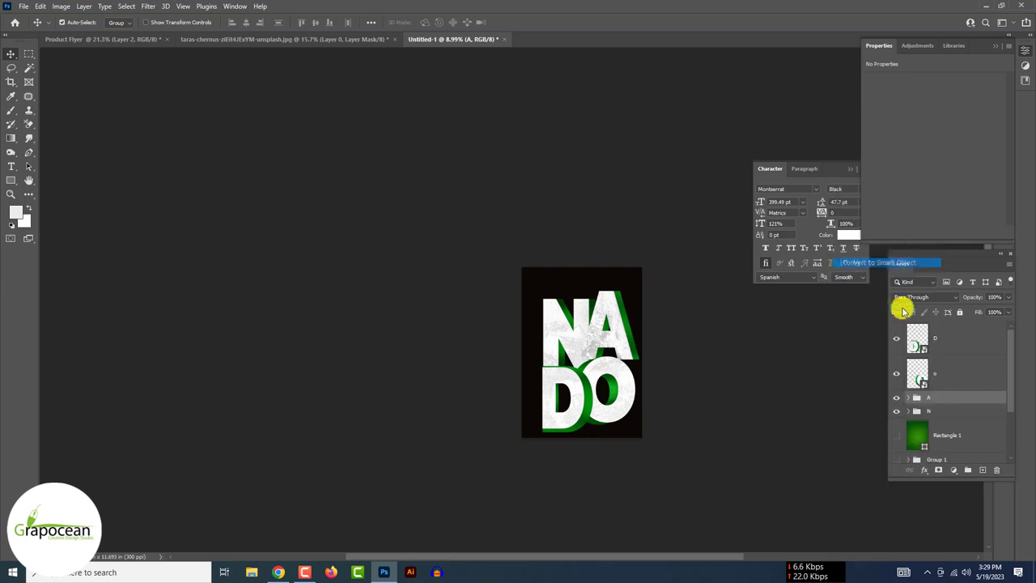
scroll(943, 389, down, 2)
right_click(952, 358)
click(897, 263)
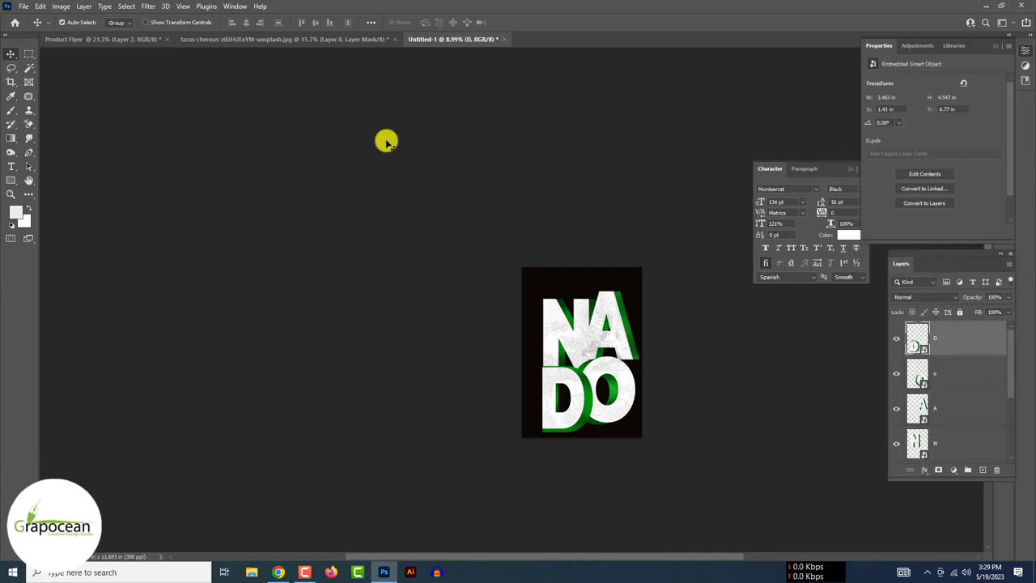
click(125, 40)
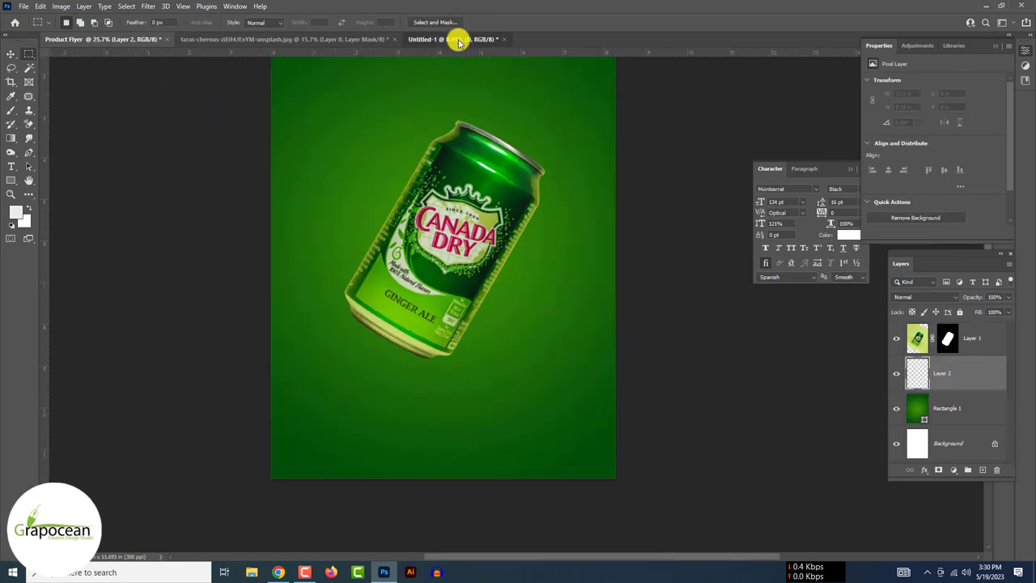
Step: Bring the A letter from Untitled-1 into the Product Flyer and taper it in perspective
click(453, 39)
mouse_move(586, 324)
mouse_down()
mouse_move(507, 454)
mouse_move(446, 234)
mouse_up()
key(ctrl+t)
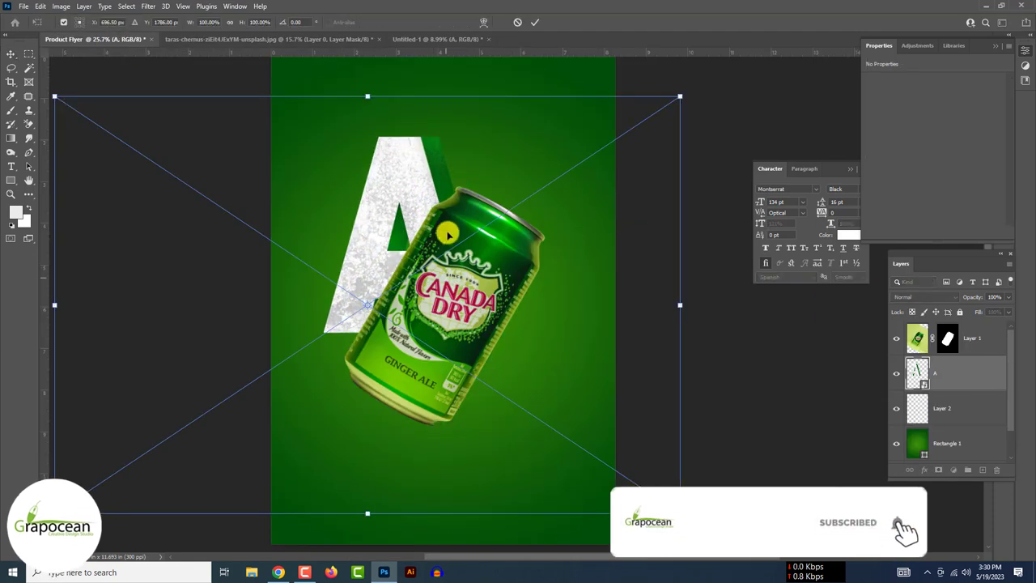
right_click(948, 370)
click(855, 197)
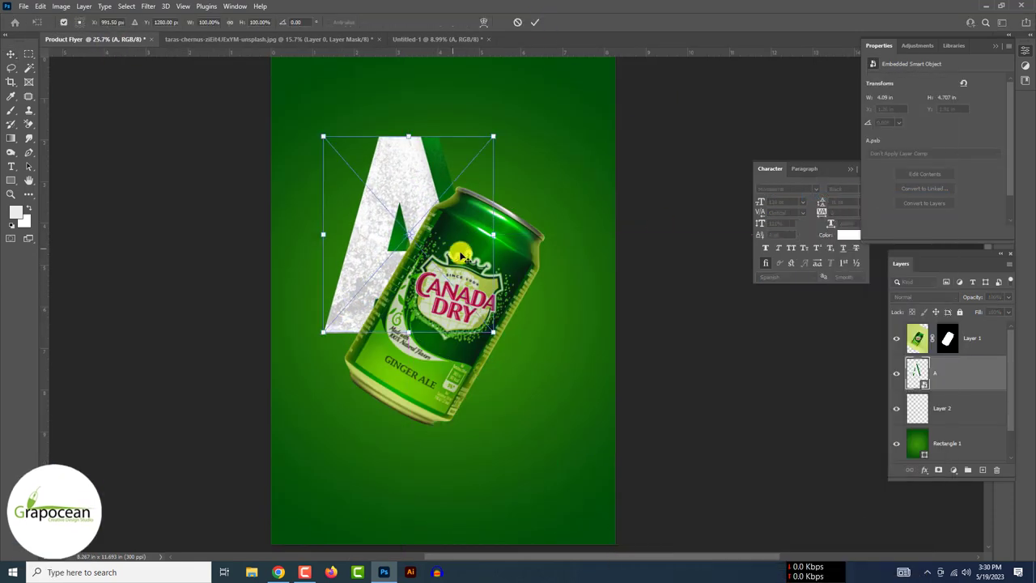
scroll(457, 211, down, 2)
right_click(457, 211)
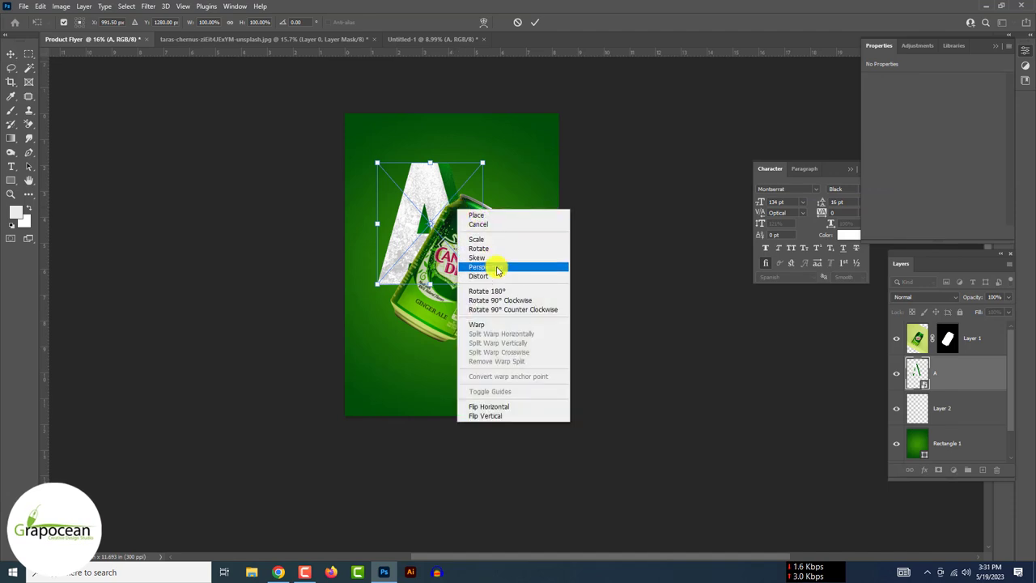
click(497, 269)
drag(482, 163, 475, 167)
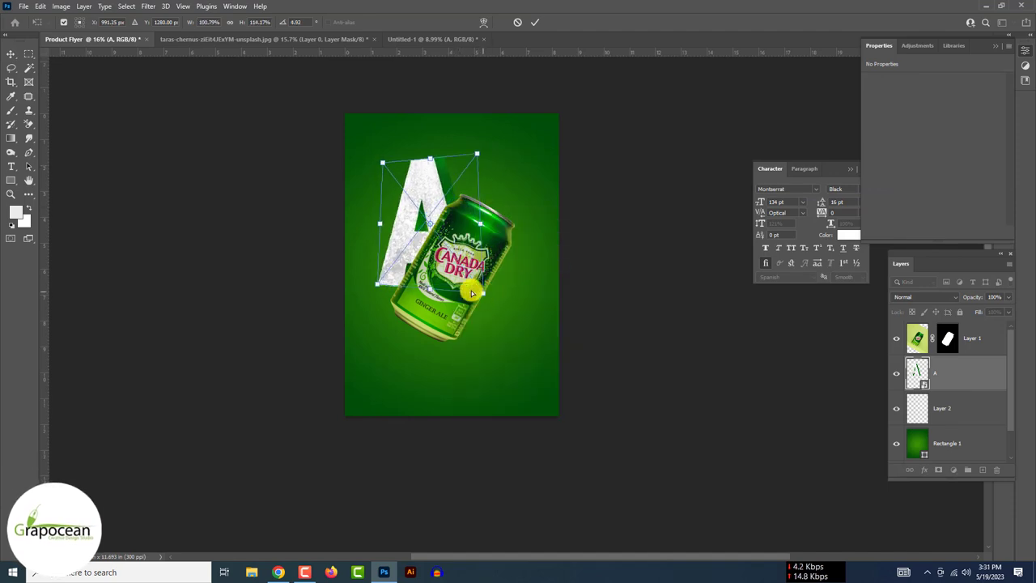
drag(489, 305, 482, 315)
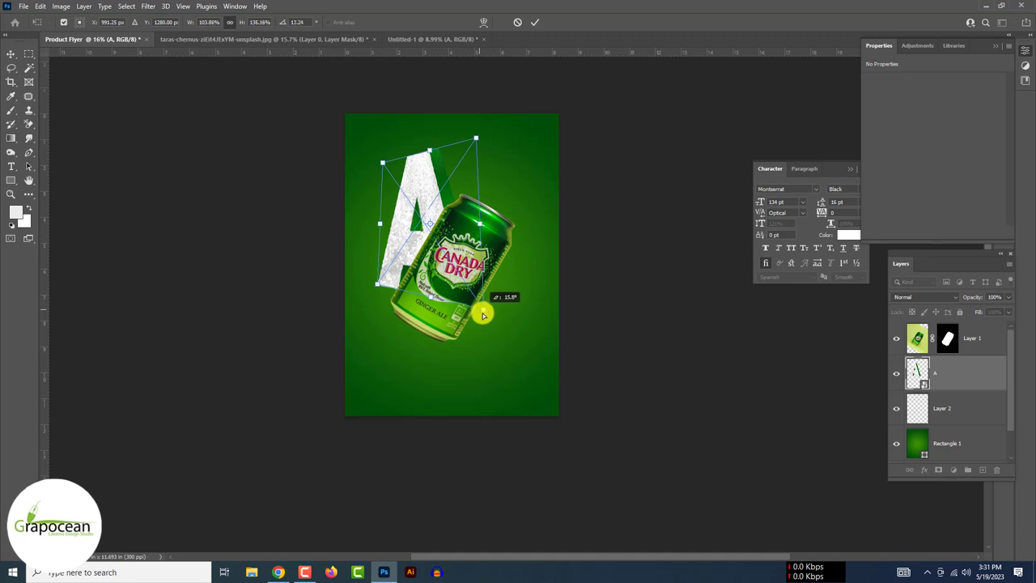
drag(477, 163, 454, 165)
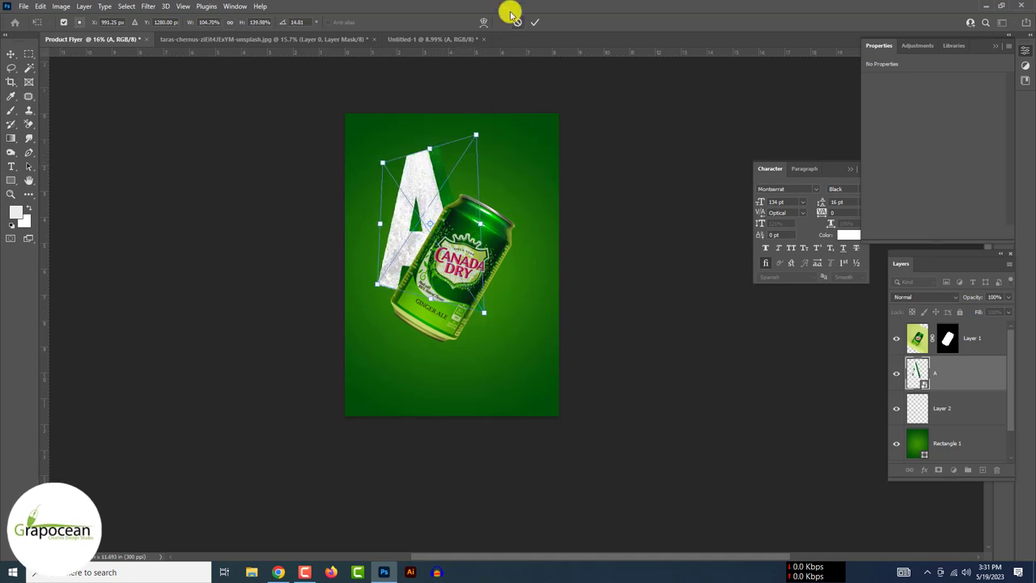
click(534, 25)
Step: Reshape the A in perspective, tilted about 8.24°, and set it up-left behind the can
drag(417, 186, 400, 188)
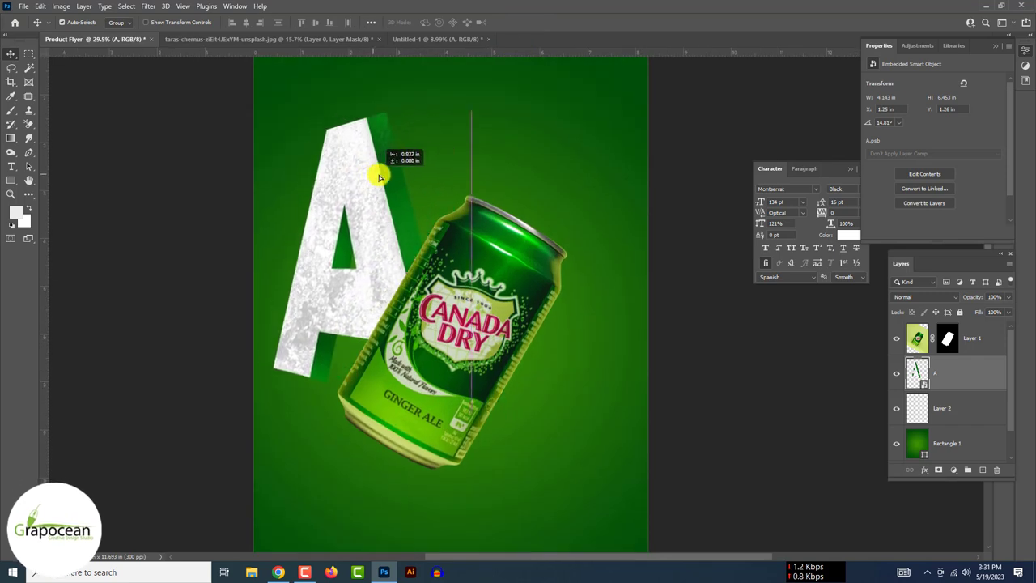
scroll(463, 306, down, 3)
drag(463, 306, 468, 316)
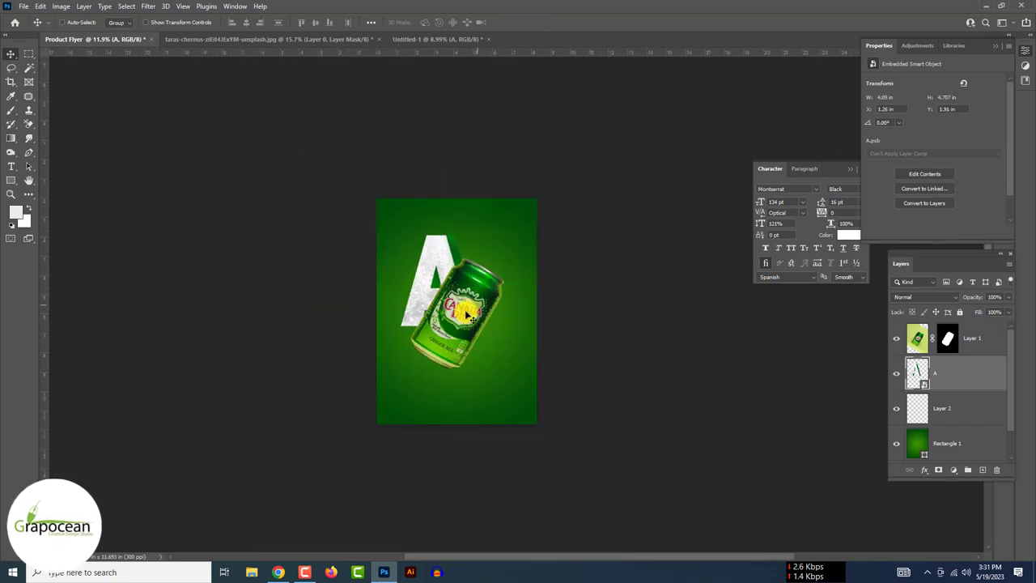
key(ctrl+t)
scroll(478, 340, up, 2)
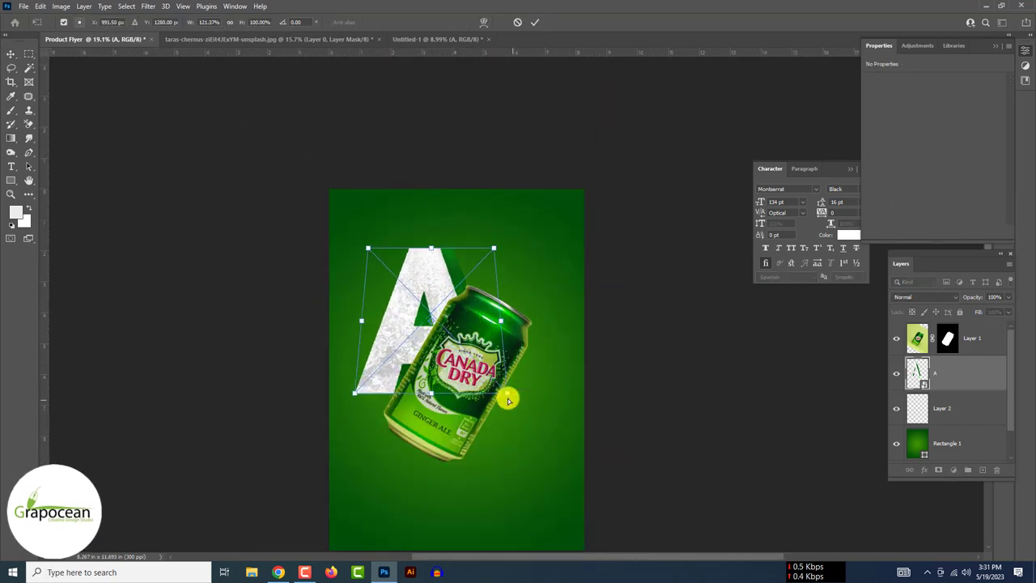
right_click(429, 295)
click(486, 360)
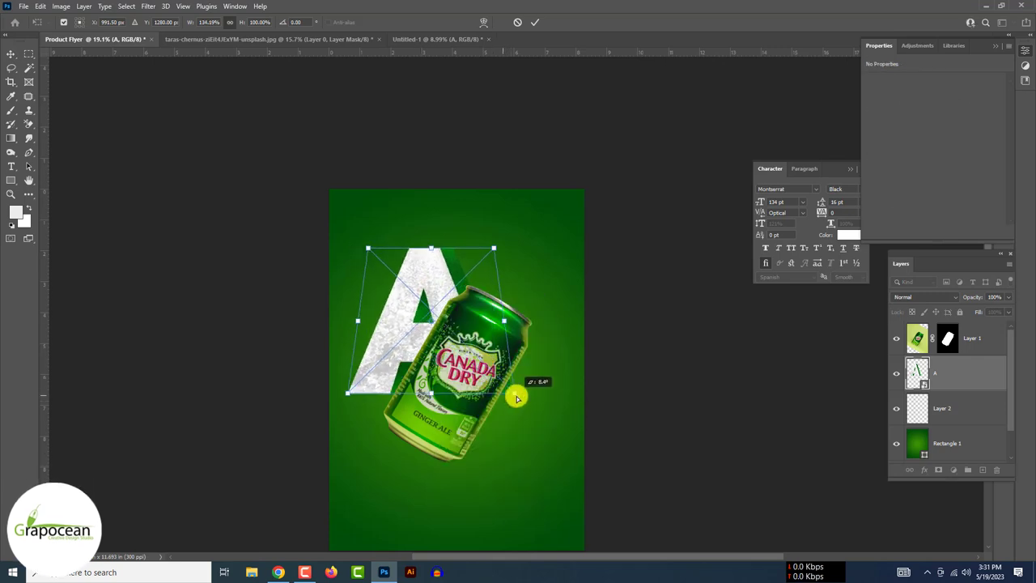
right_click(434, 285)
click(487, 346)
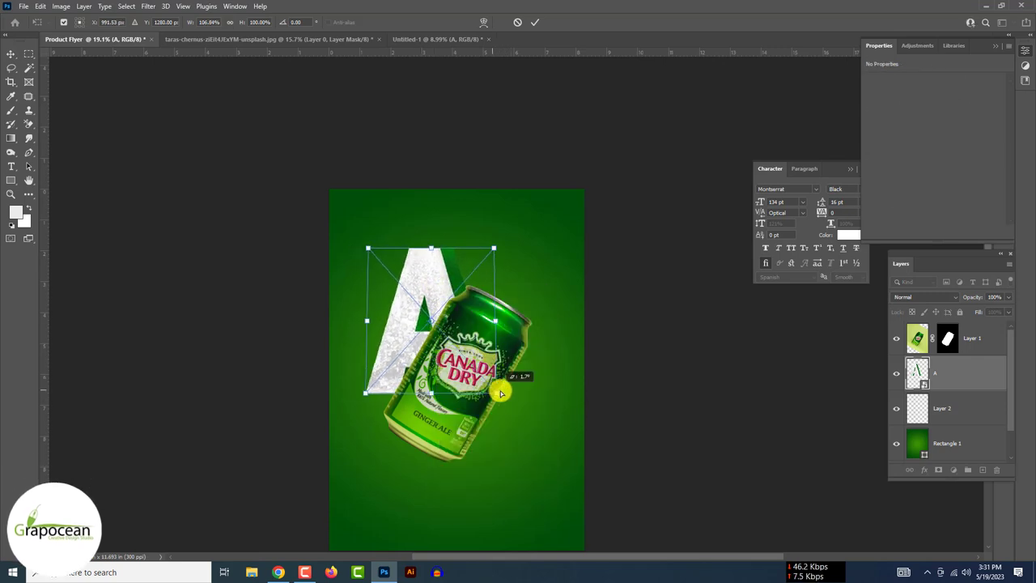
drag(500, 393, 476, 391)
drag(493, 252, 483, 249)
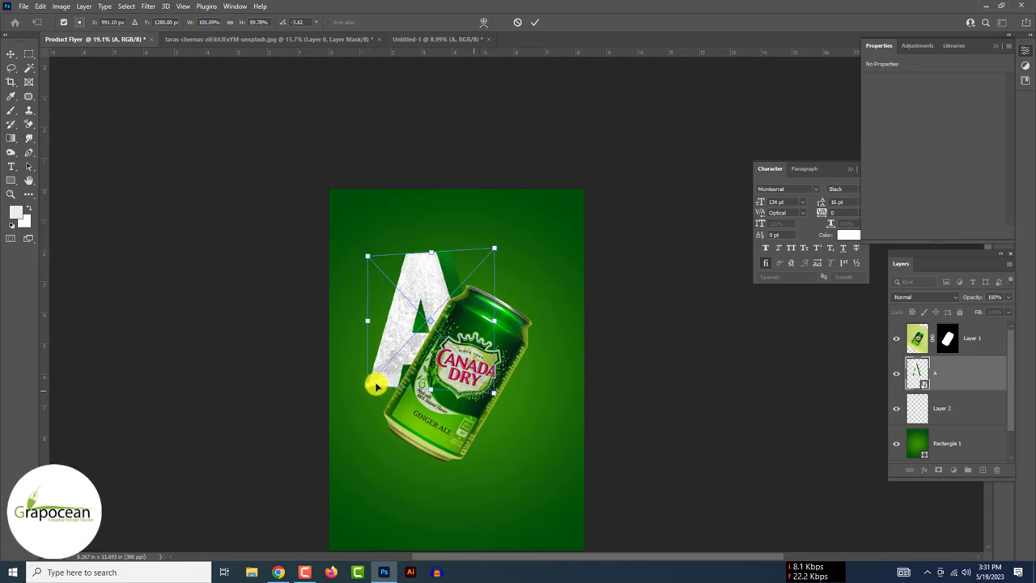
drag(391, 391, 367, 375)
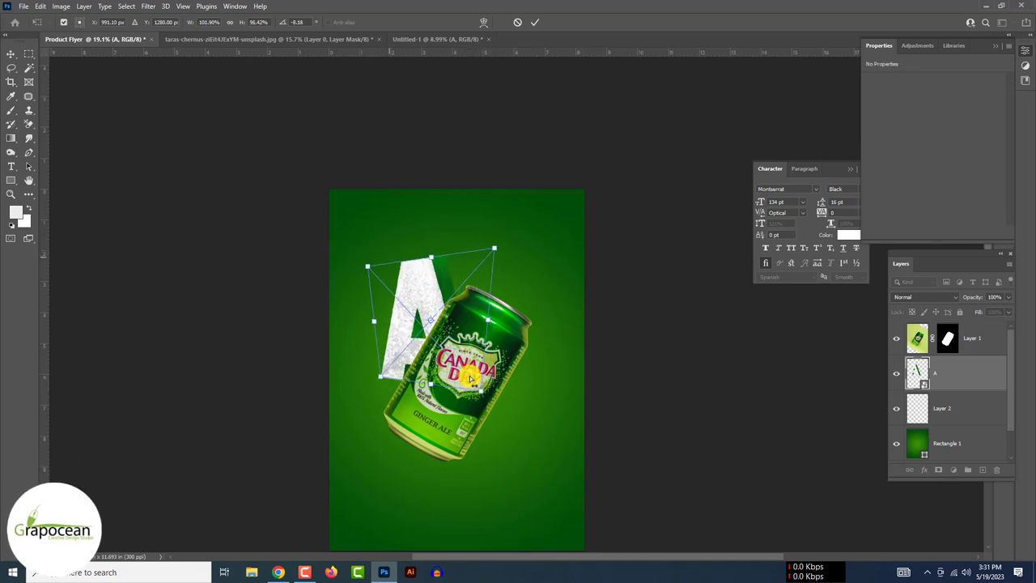
drag(372, 257, 379, 267)
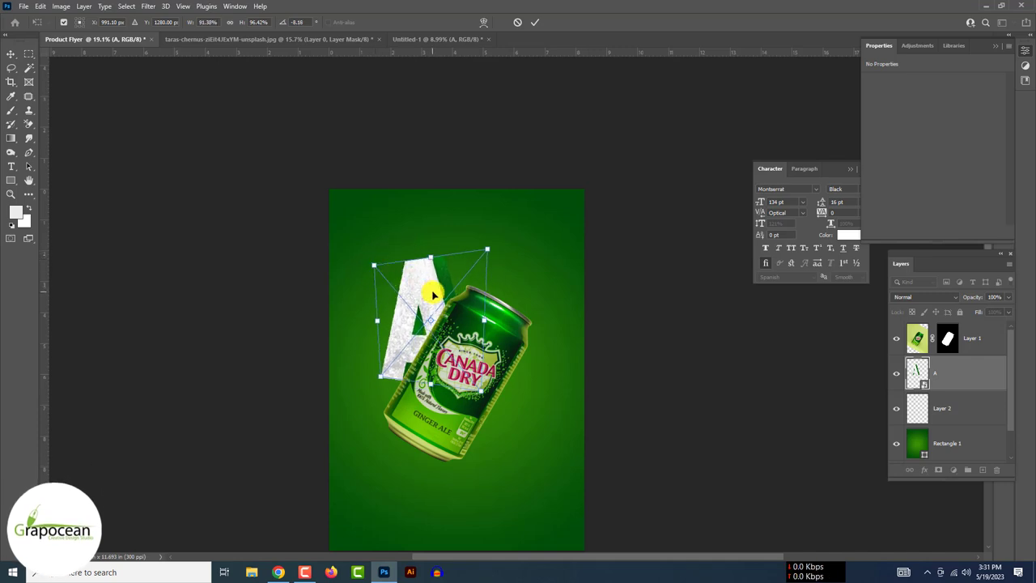
drag(433, 296, 435, 276)
click(534, 22)
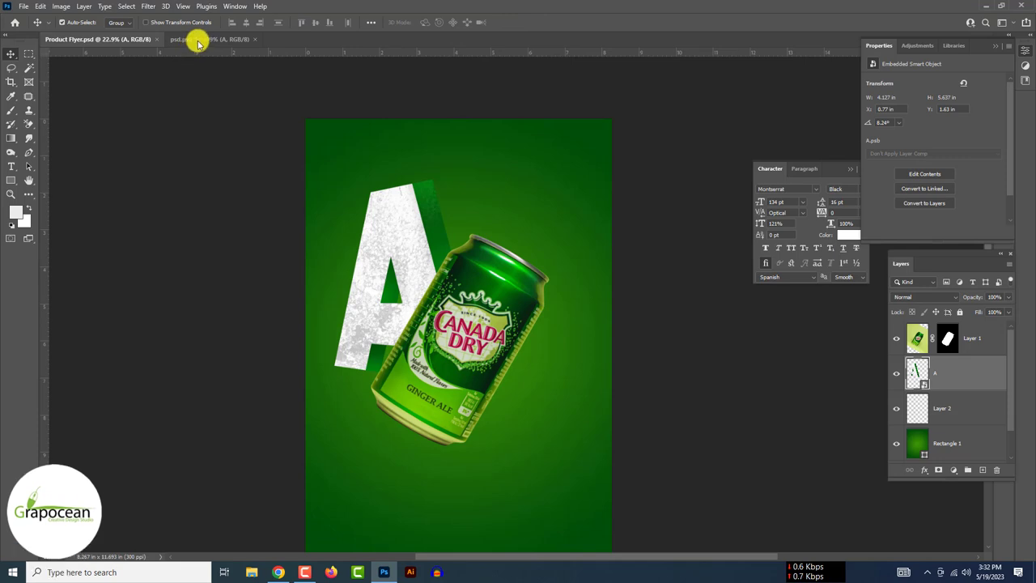
Step: Drag the N, D and O letters from psd.psd into the flyer around the can
click(198, 40)
mouse_move(560, 328)
mouse_down()
mouse_move(534, 409)
mouse_move(569, 402)
mouse_up()
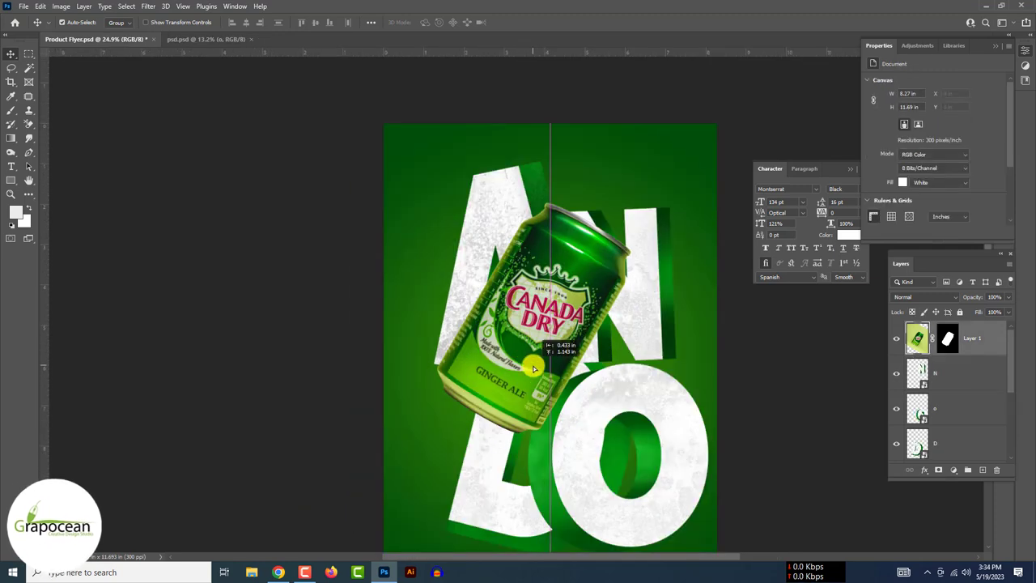
drag(523, 478, 475, 491)
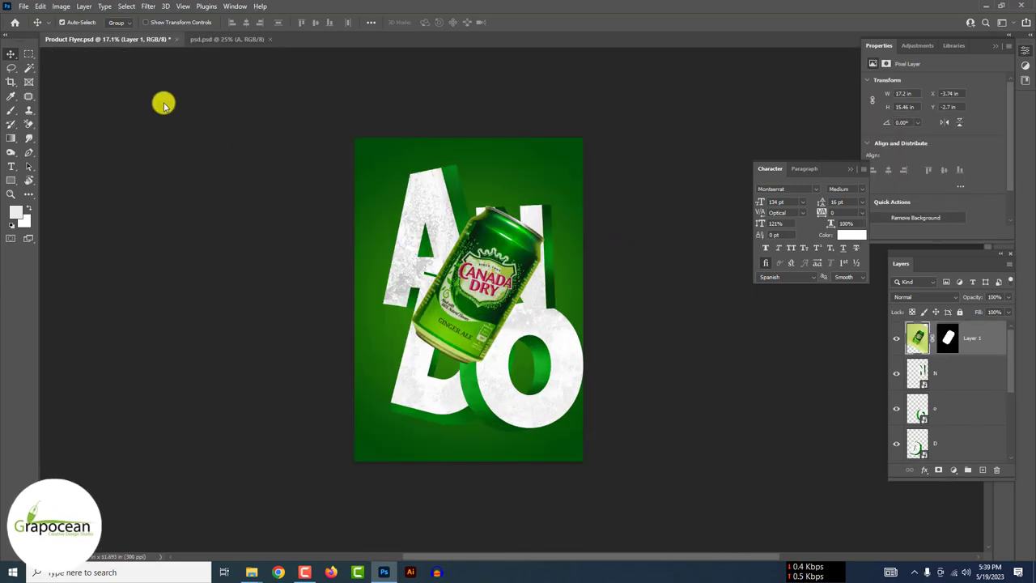
scroll(481, 370, up, 2)
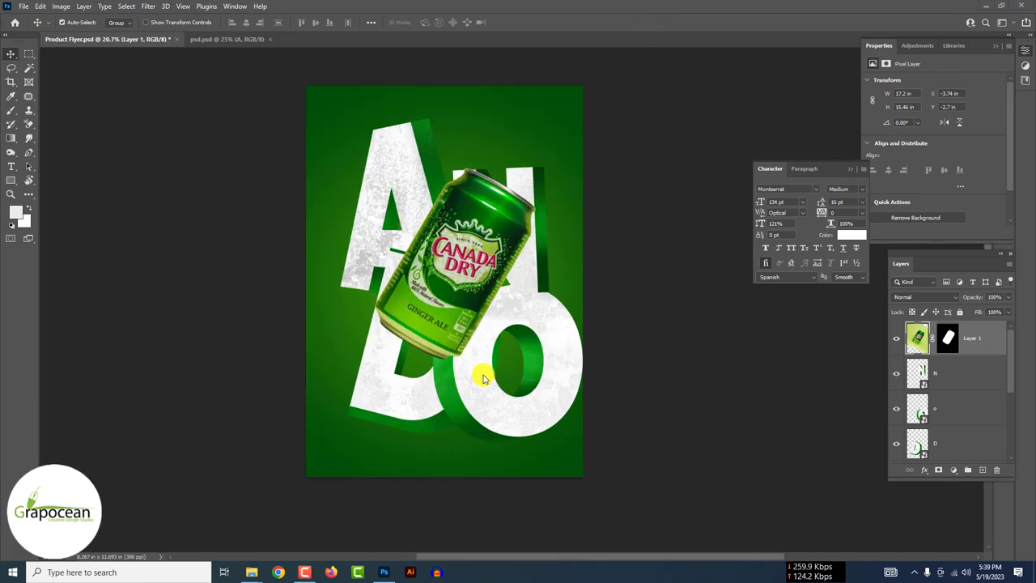
Step: Open the six water-splash JPG photos together
click(23, 7)
click(36, 32)
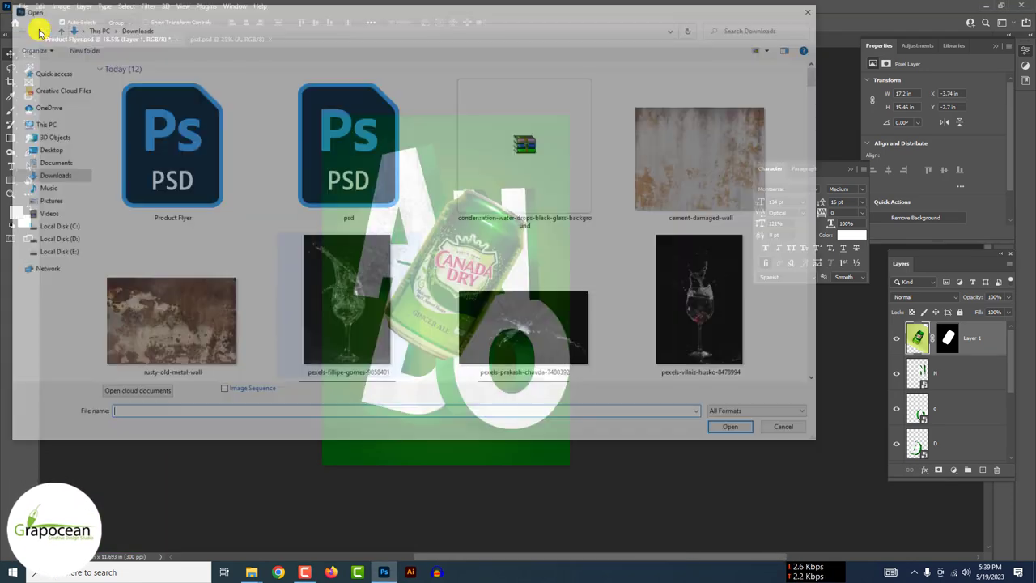
click(348, 308)
ctrl+click(526, 323)
ctrl+click(645, 307)
scroll(645, 307, down, 2)
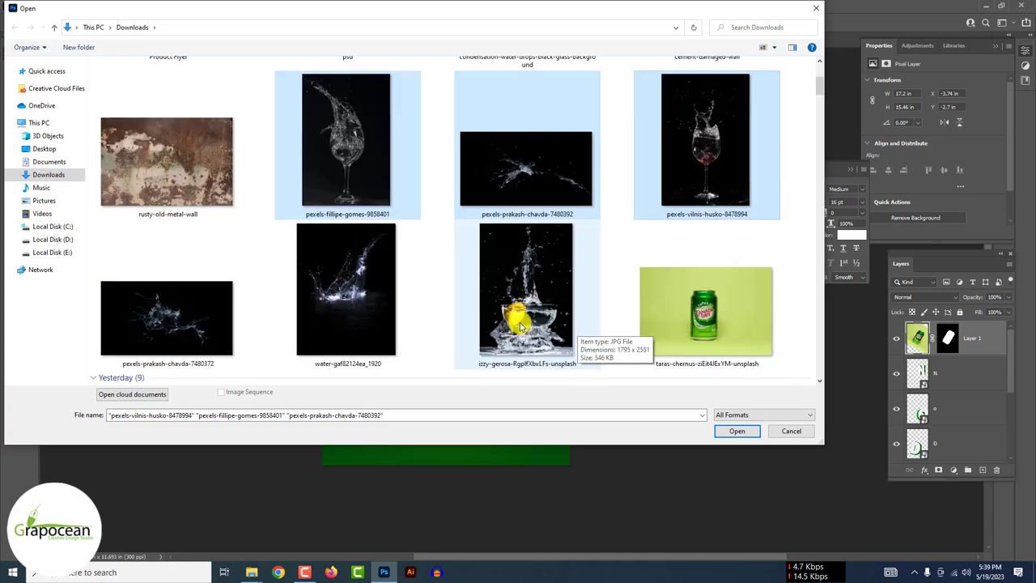
ctrl+click(526, 299)
ctrl+click(346, 291)
ctrl+click(167, 320)
scroll(440, 324, down, 4)
scroll(438, 324, up, 4)
click(737, 430)
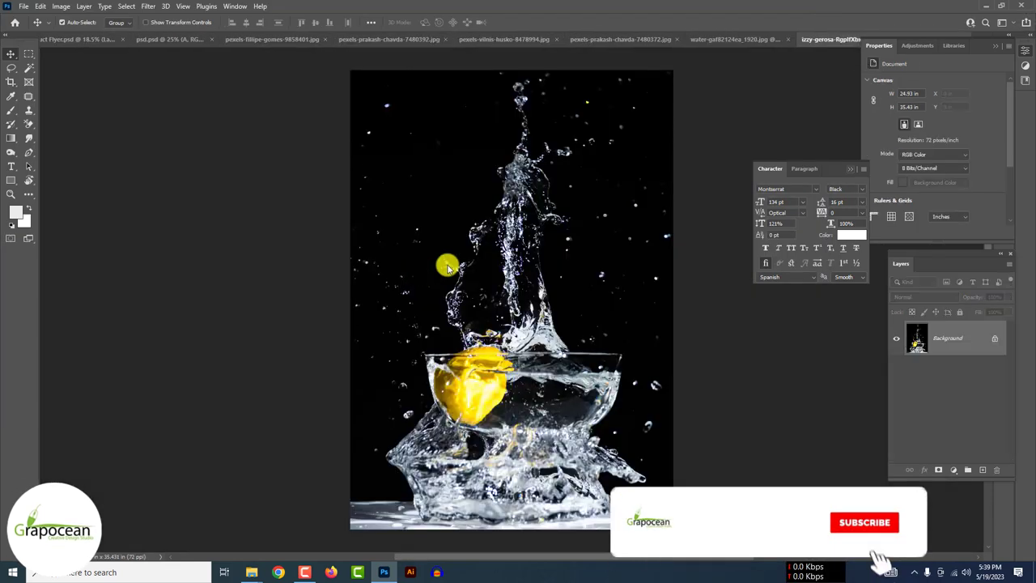
Step: Bring the lemon splash into the flyer and enlarge it to cover the poster
click(863, 163)
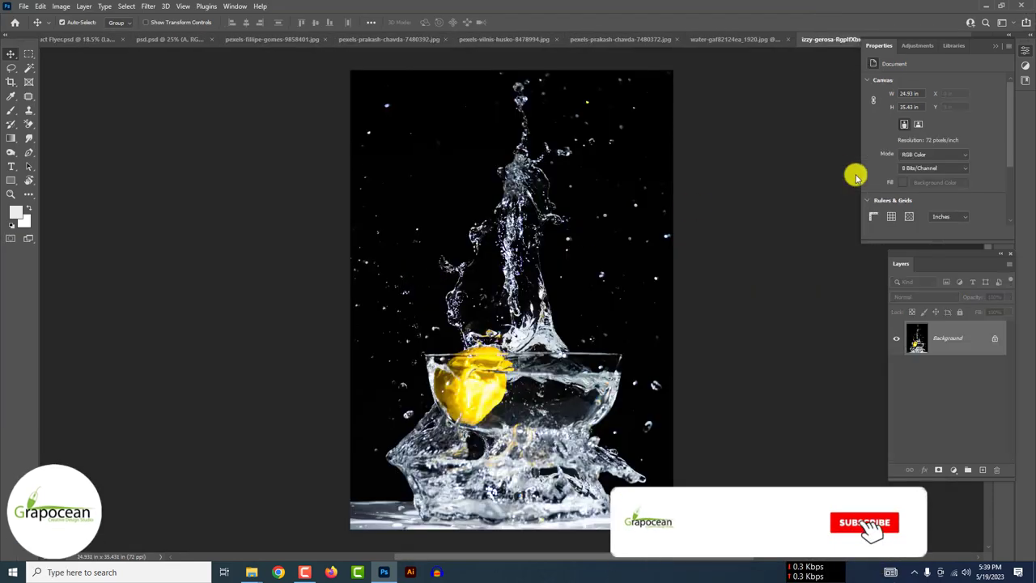
click(995, 337)
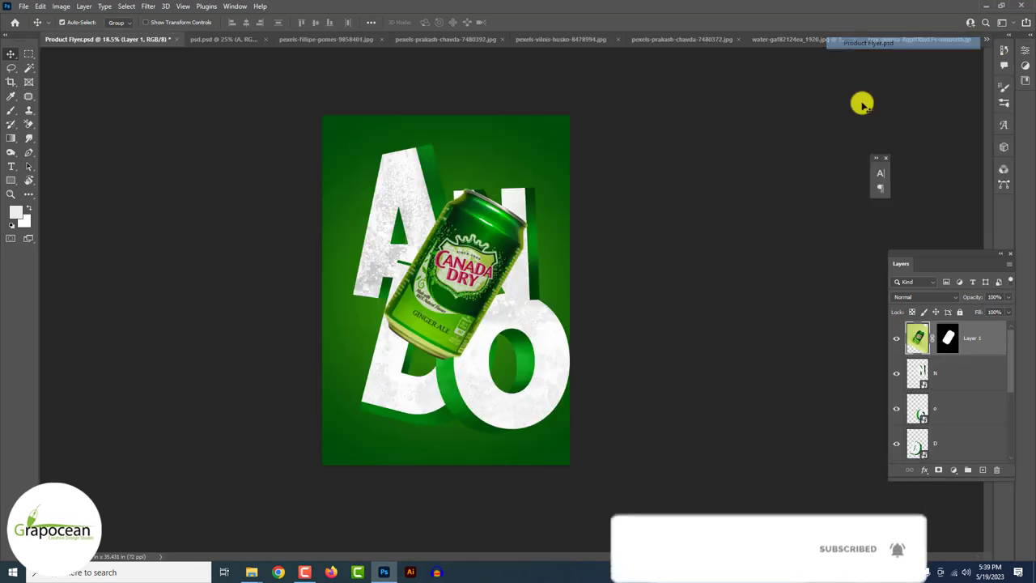
drag(998, 48, 583, 326)
key(ctrl+t)
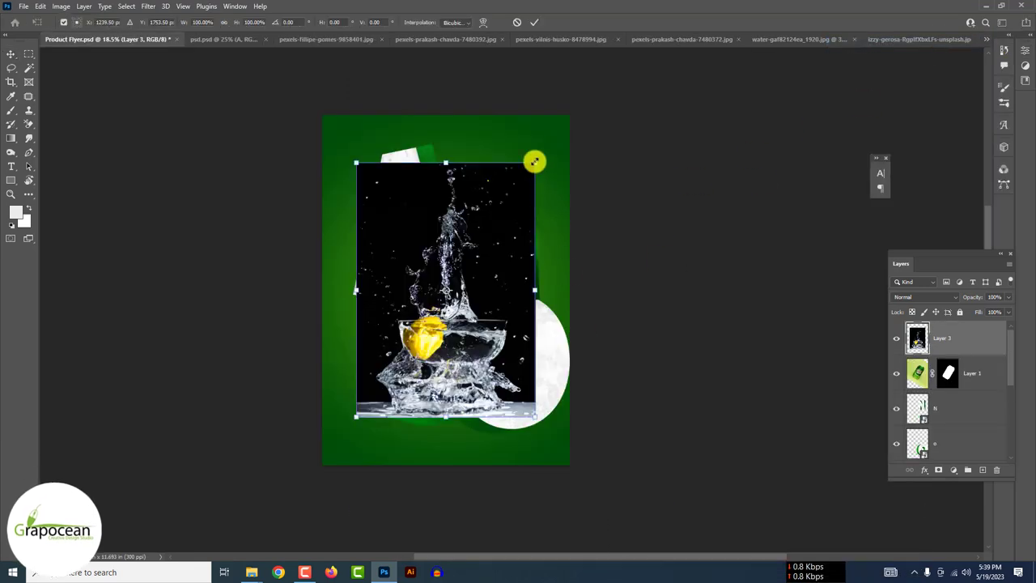
drag(534, 159, 543, 139)
drag(446, 272, 467, 327)
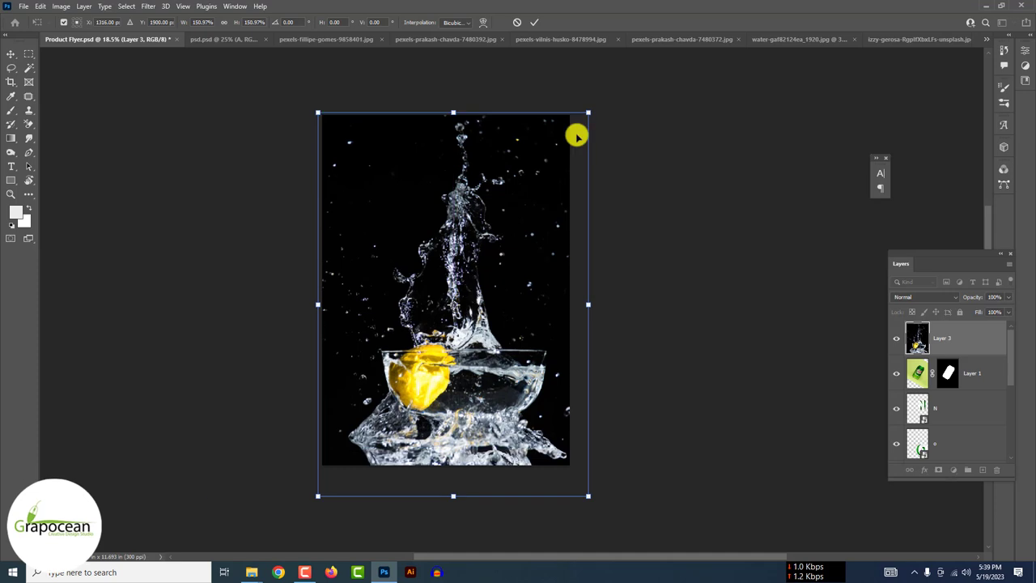
drag(575, 132, 568, 137)
click(533, 22)
Step: Set the lemon splash layer's blend mode to Screen
right_click(958, 343)
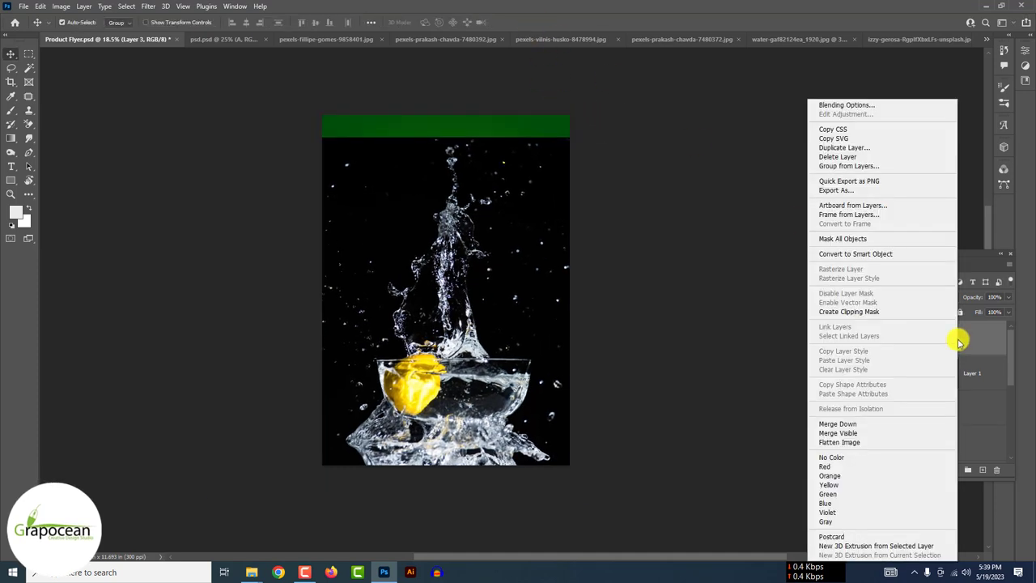
click(712, 230)
click(915, 296)
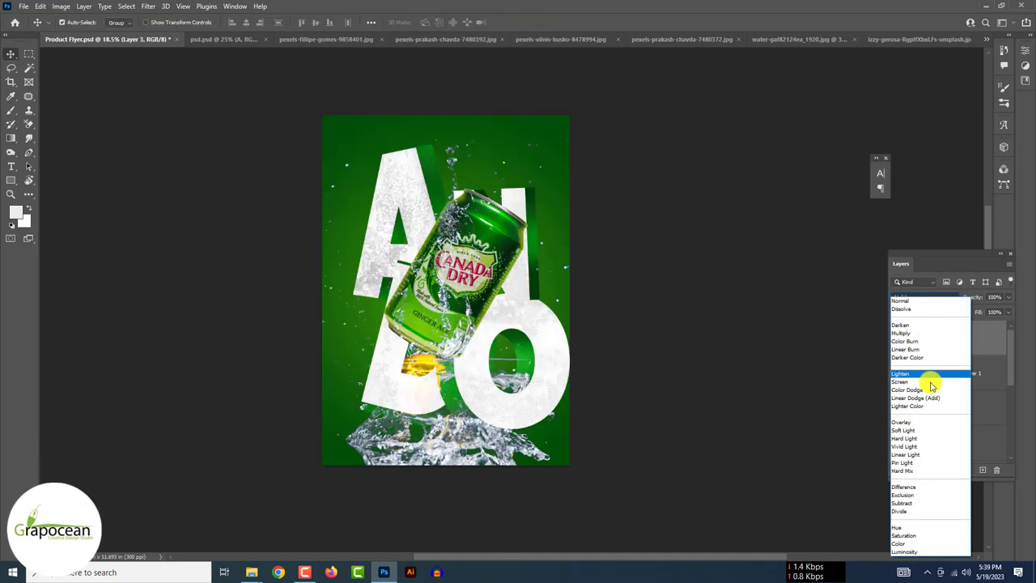
click(929, 382)
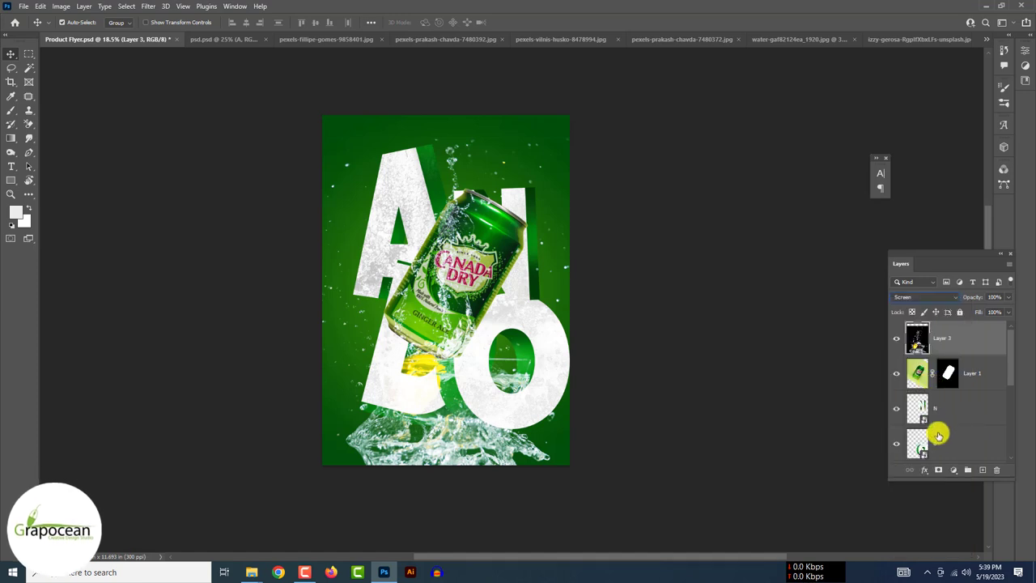
Step: Add a layer mask and paint black to hide the splash along the bottom and under the can
click(11, 112)
key(x)
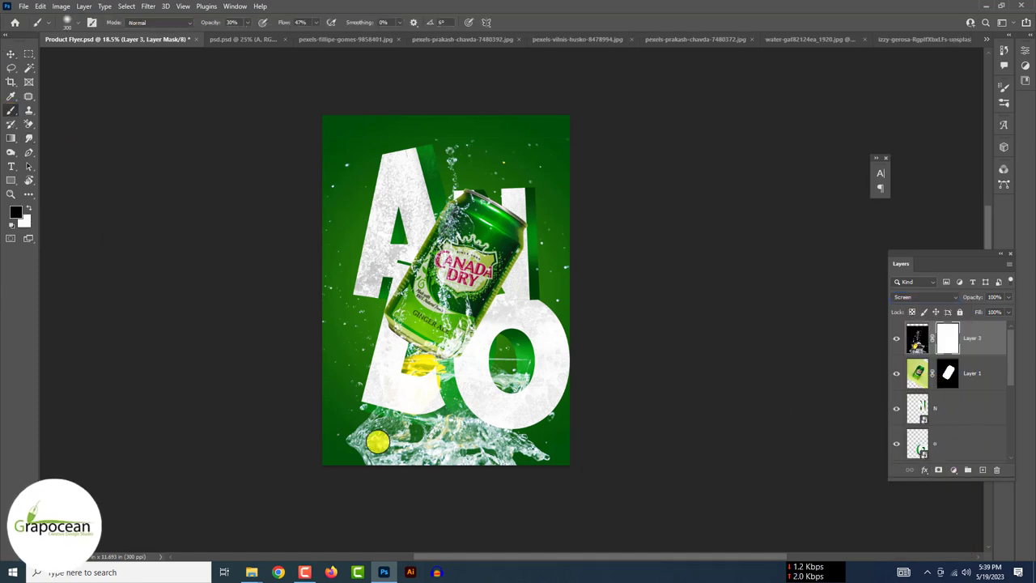
drag(370, 439, 481, 458)
drag(361, 455, 518, 457)
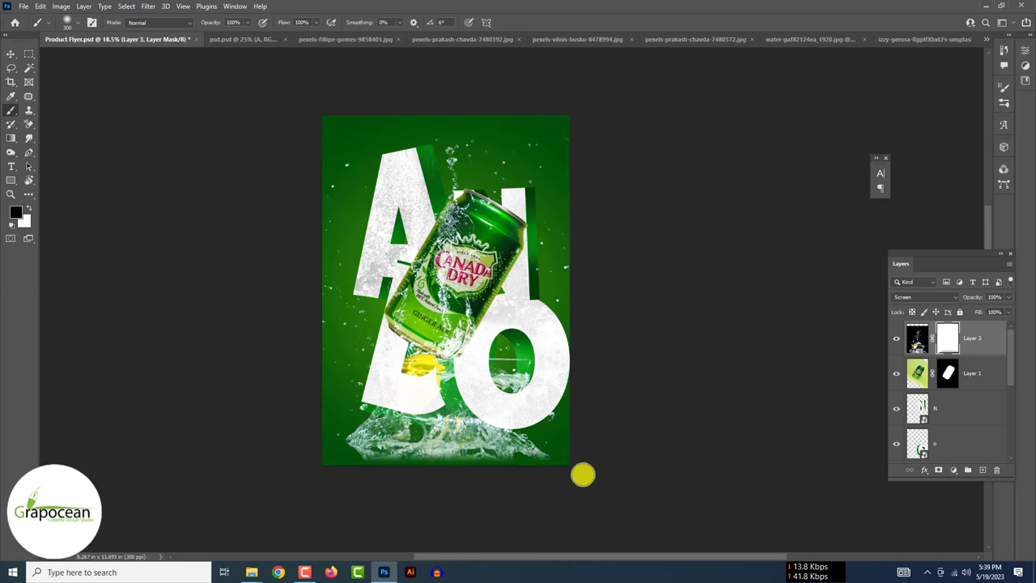
drag(348, 437, 512, 447)
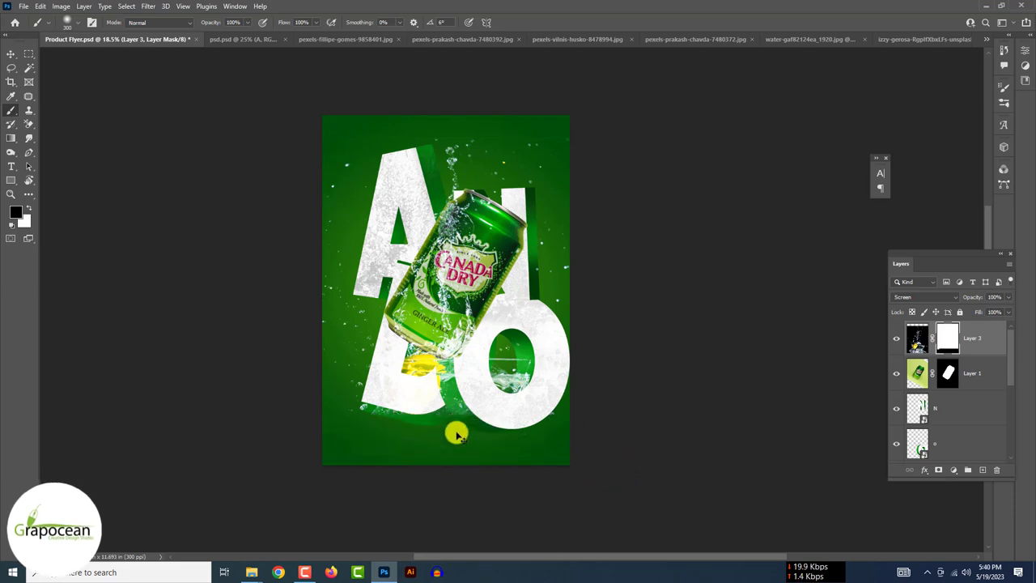
scroll(457, 436, up, 2)
scroll(477, 437, up, 1)
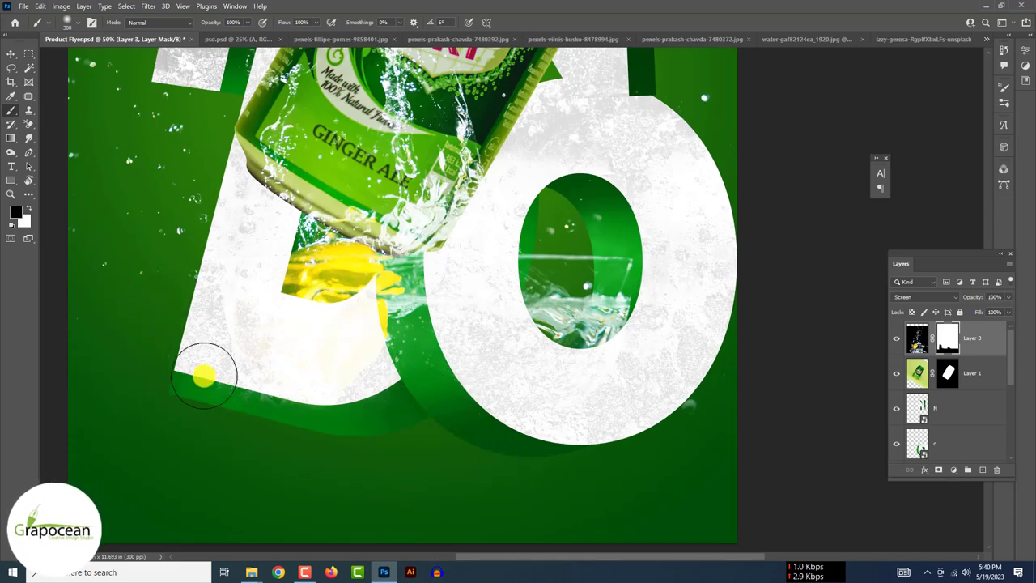
scroll(407, 340, down, 2)
mouse_move(636, 335)
mouse_down()
mouse_move(377, 294)
mouse_move(506, 346)
mouse_up()
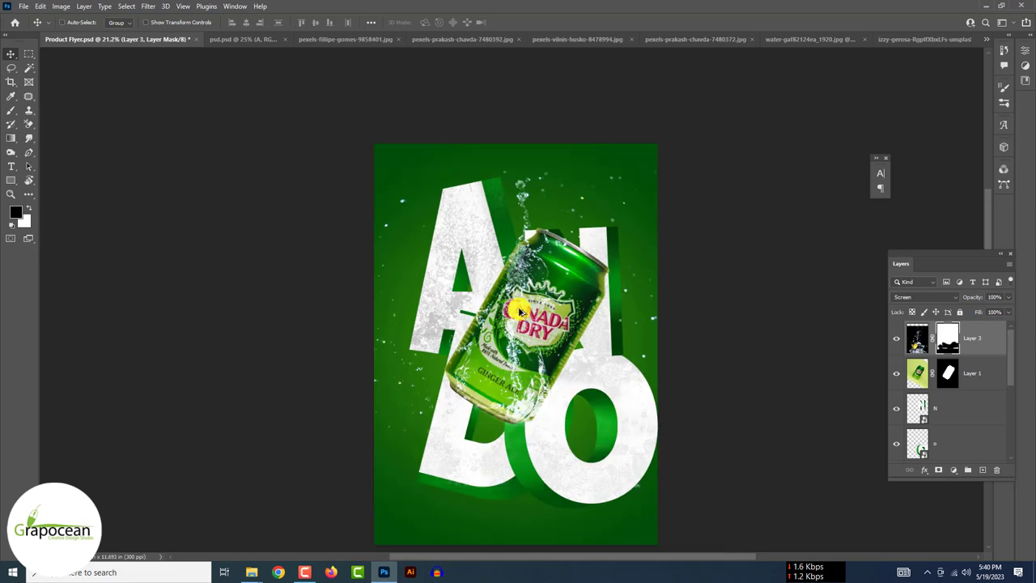
Step: Replace the mask with a hide-all mask and shift the splash to sit around the can top
scroll(533, 340, down, 2)
drag(558, 235, 541, 310)
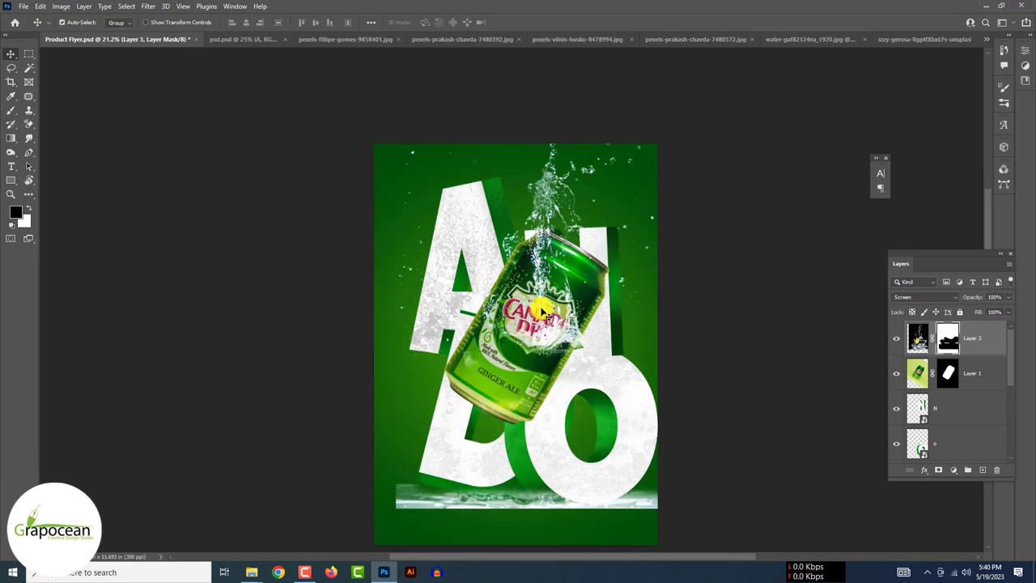
drag(932, 338, 948, 365)
click(13, 119)
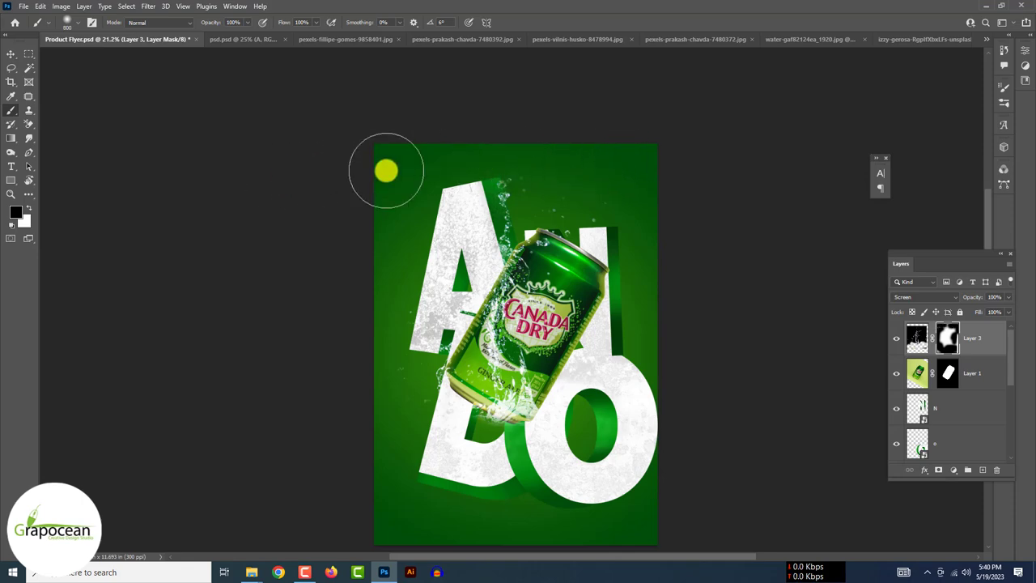
click(10, 53)
scroll(348, 199, up, 2)
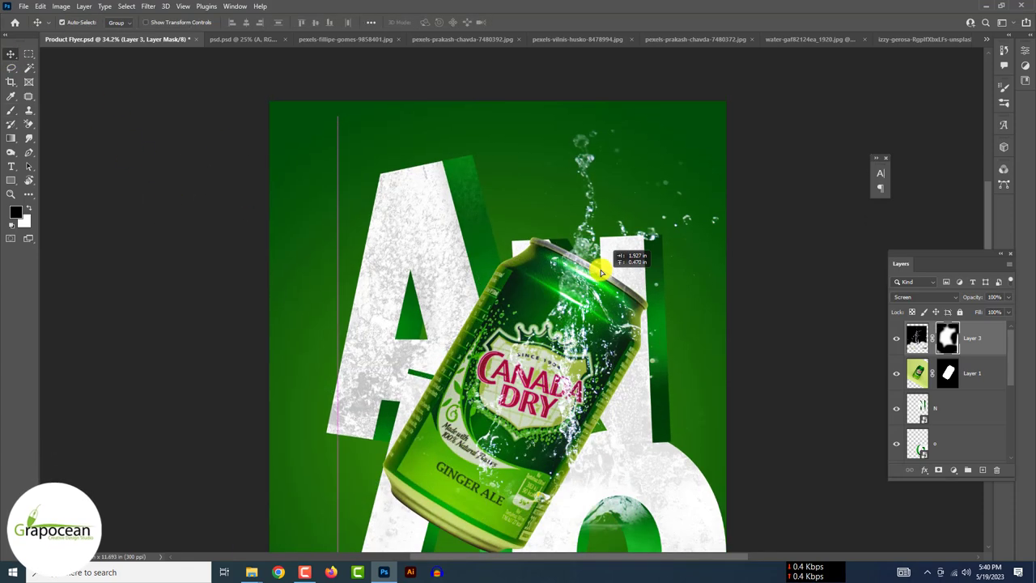
drag(485, 408, 500, 444)
Step: Add the wine-glass splash in Screen mode, rotated and enlarged left of the can
key(b)
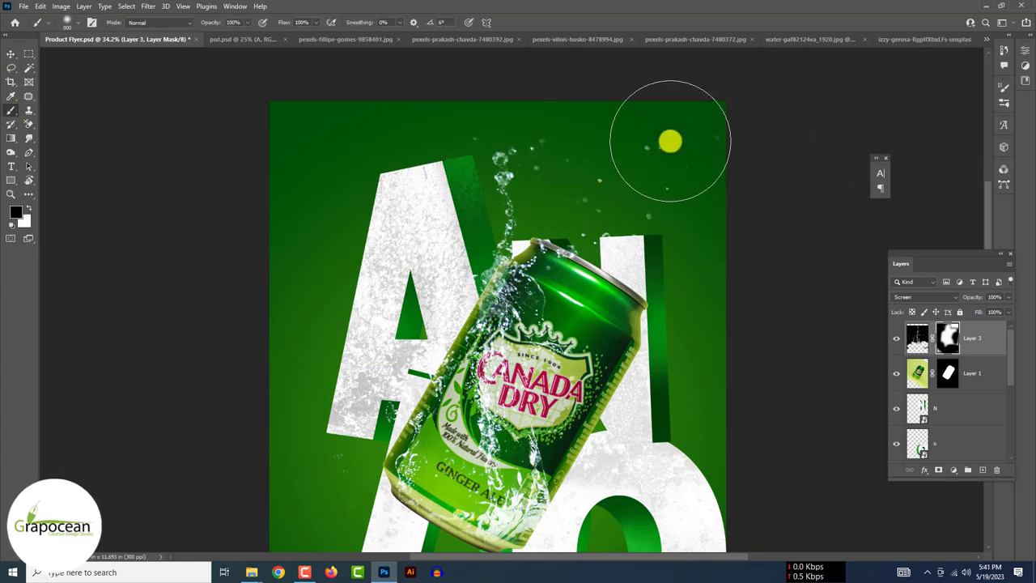
click(203, 38)
click(327, 39)
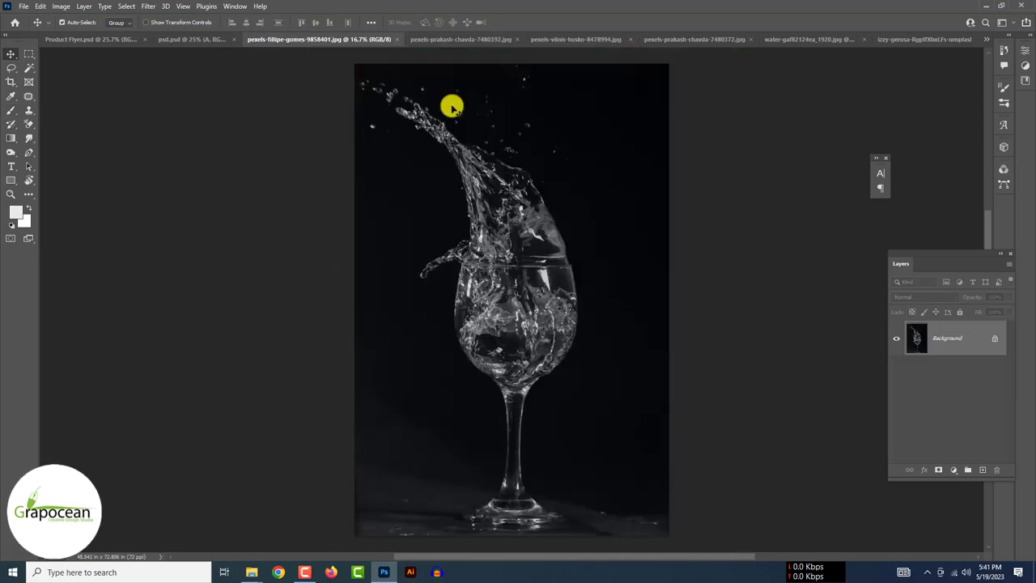
drag(536, 265, 486, 291)
click(923, 296)
click(925, 364)
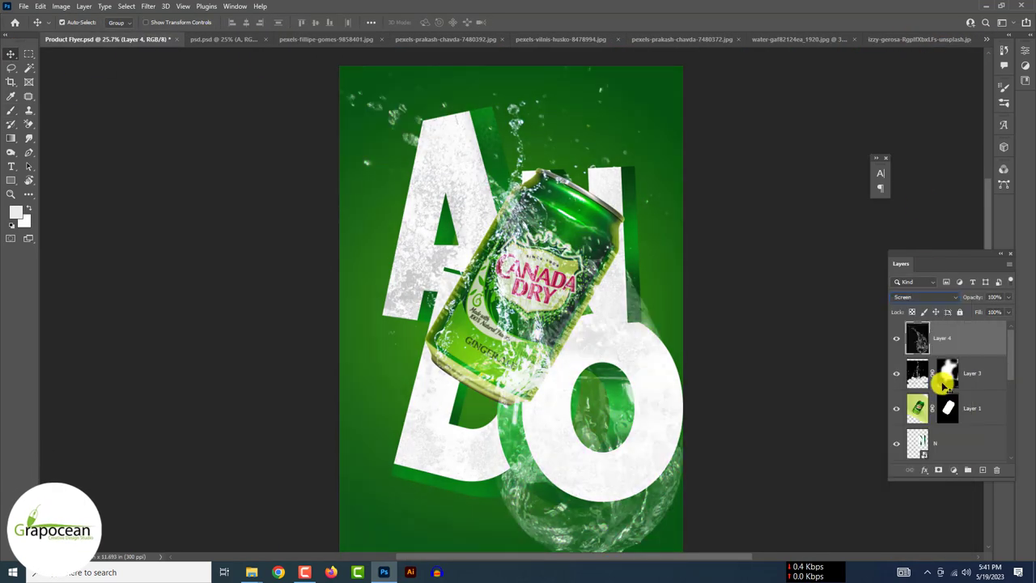
key(ctrl+t)
mouse_move(632, 299)
mouse_down()
mouse_move(364, 226)
mouse_move(398, 317)
mouse_up()
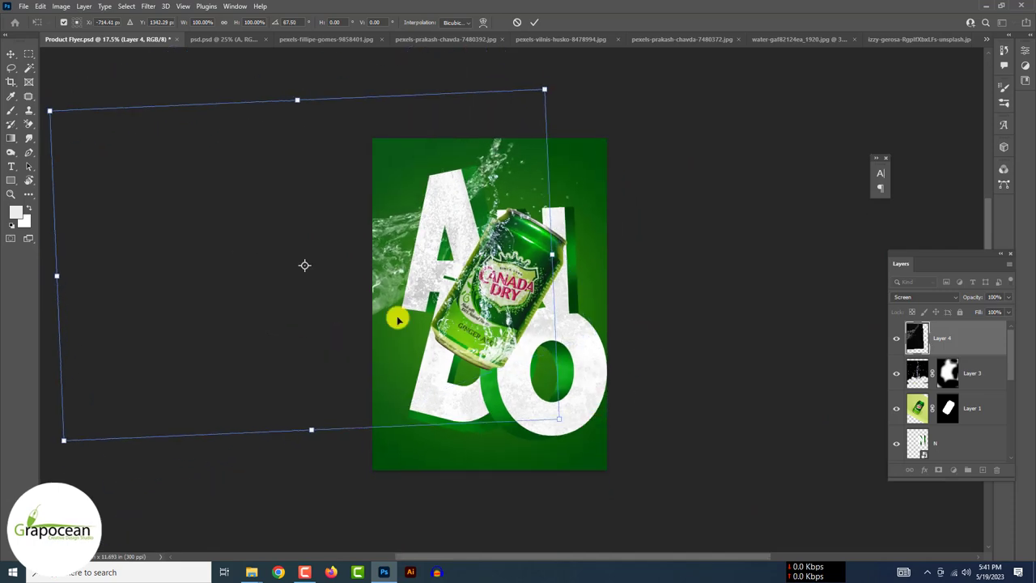
key(Return)
drag(486, 138, 364, 396)
Step: Add the black-background splash in Screen mode above the can, placed beneath the letter layers
click(567, 38)
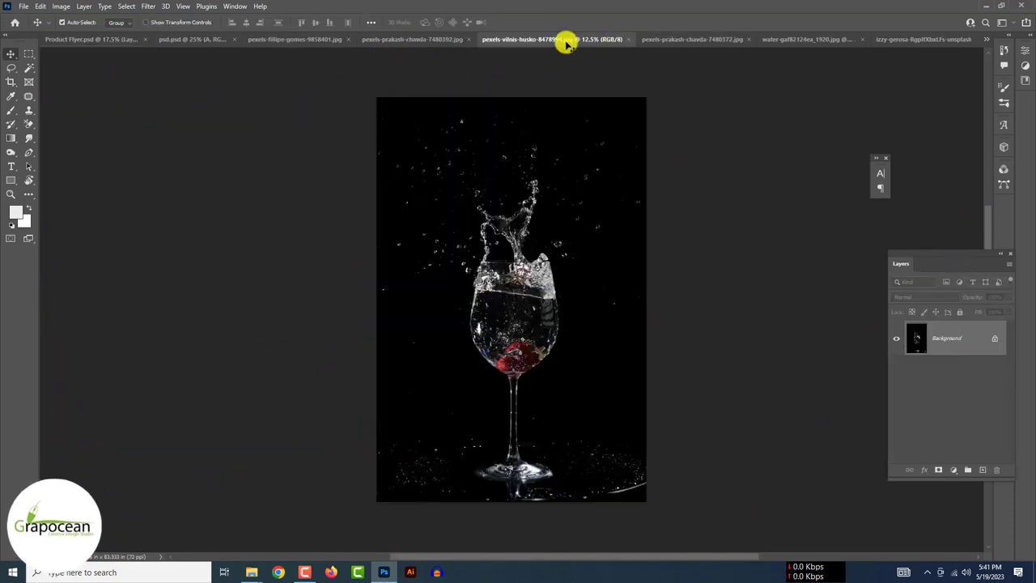
drag(890, 242, 488, 312)
click(923, 296)
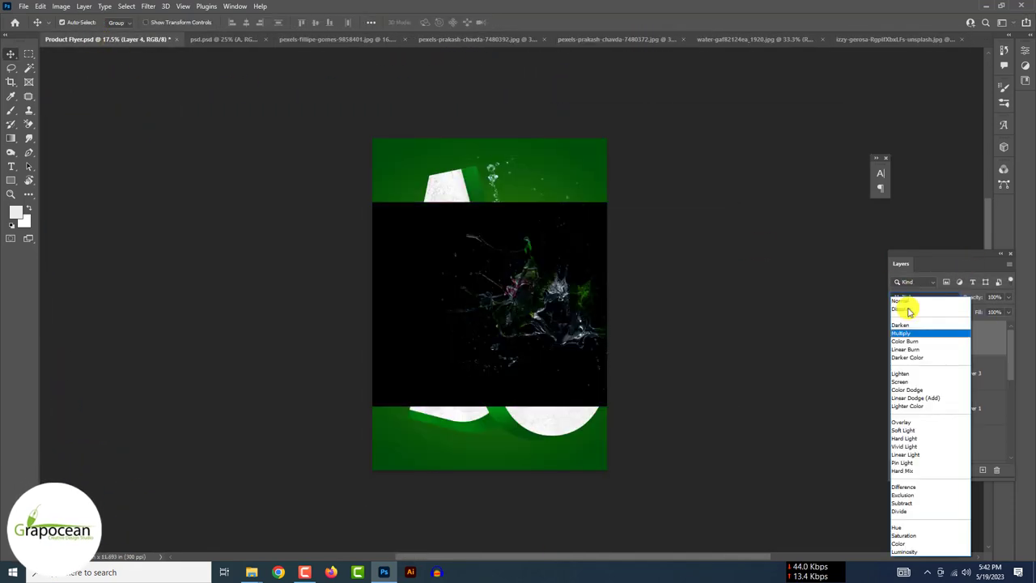
click(920, 386)
drag(518, 271, 520, 188)
scroll(500, 223, up, 3)
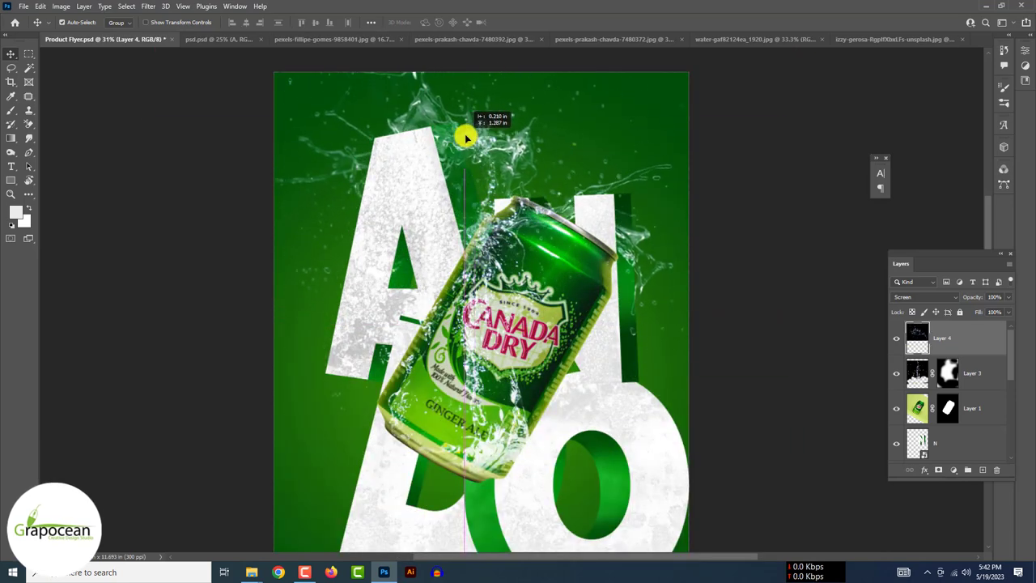
mouse_move(941, 337)
mouse_down()
mouse_move(962, 463)
mouse_move(963, 453)
mouse_up()
drag(479, 141, 335, 203)
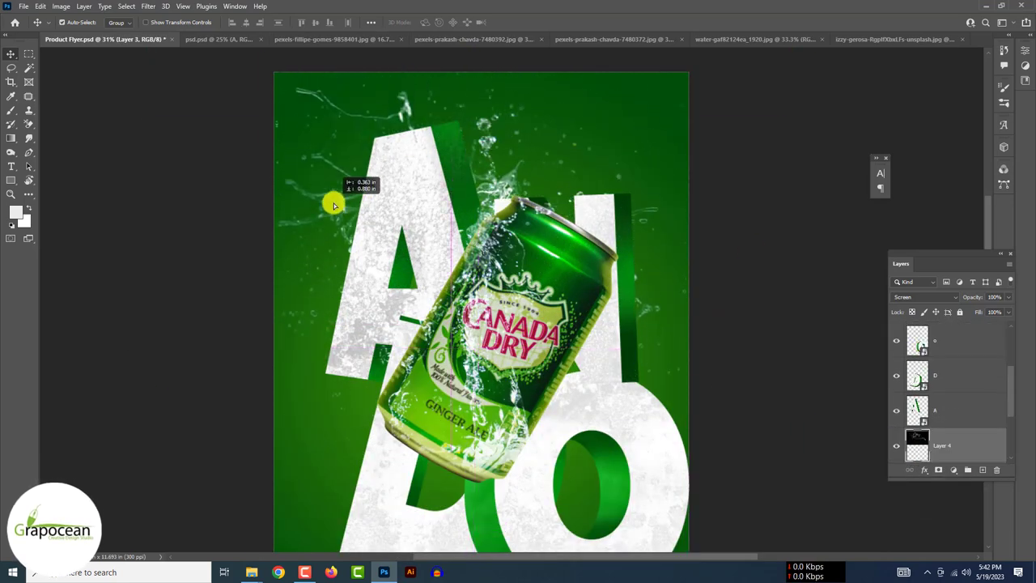
scroll(558, 308, down, 3)
scroll(558, 304, up, 2)
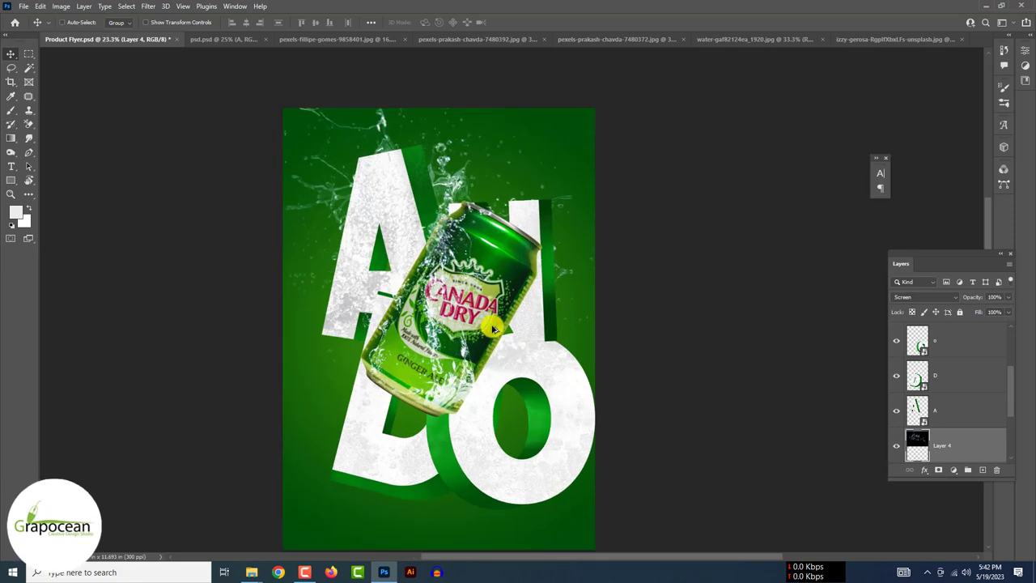
click(710, 41)
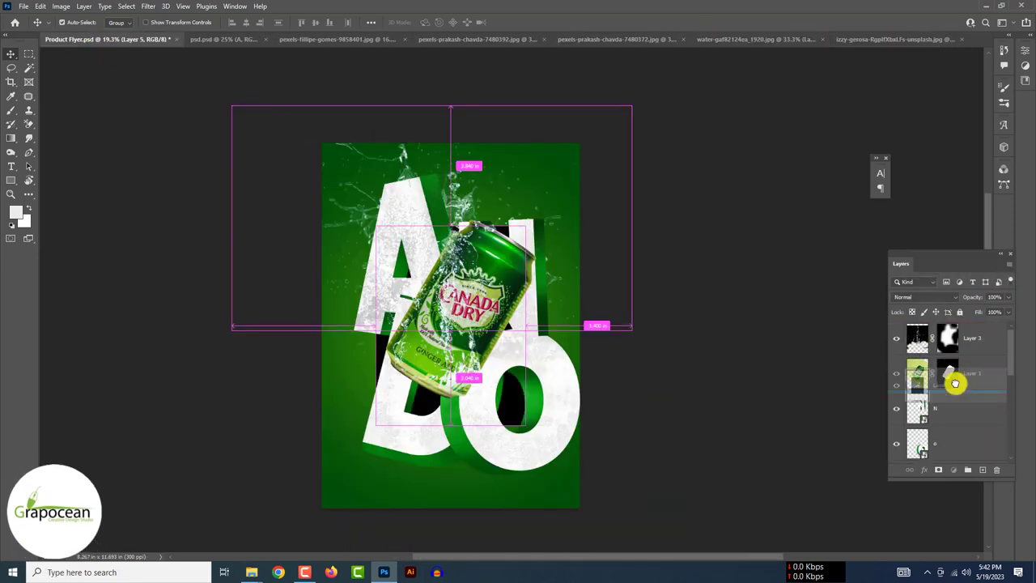
Step: Blend the new splash layer in Screen mode and enlarge it toward the flyer bottom
click(923, 297)
click(943, 397)
key(ctrl+t)
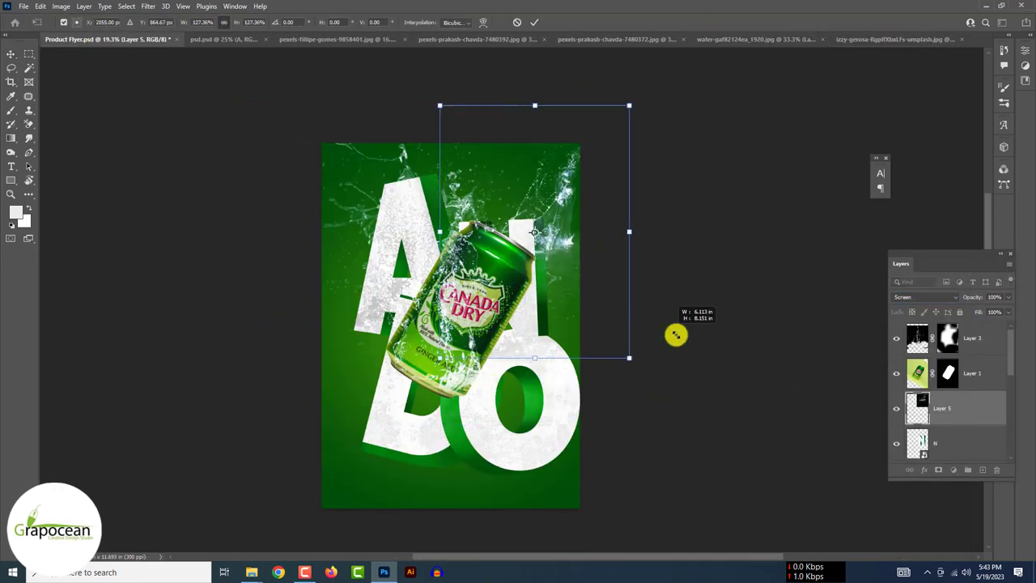
mouse_move(677, 335)
mouse_down()
mouse_move(367, 507)
mouse_move(384, 485)
mouse_up()
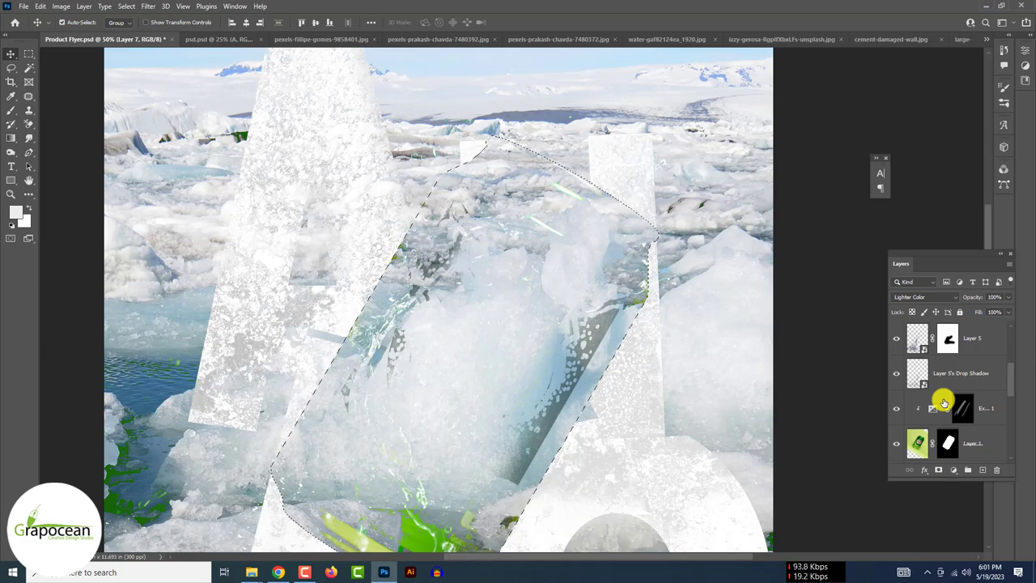
Step: Blend the ice layer in Hard Light and paint it away from the can's top
click(922, 297)
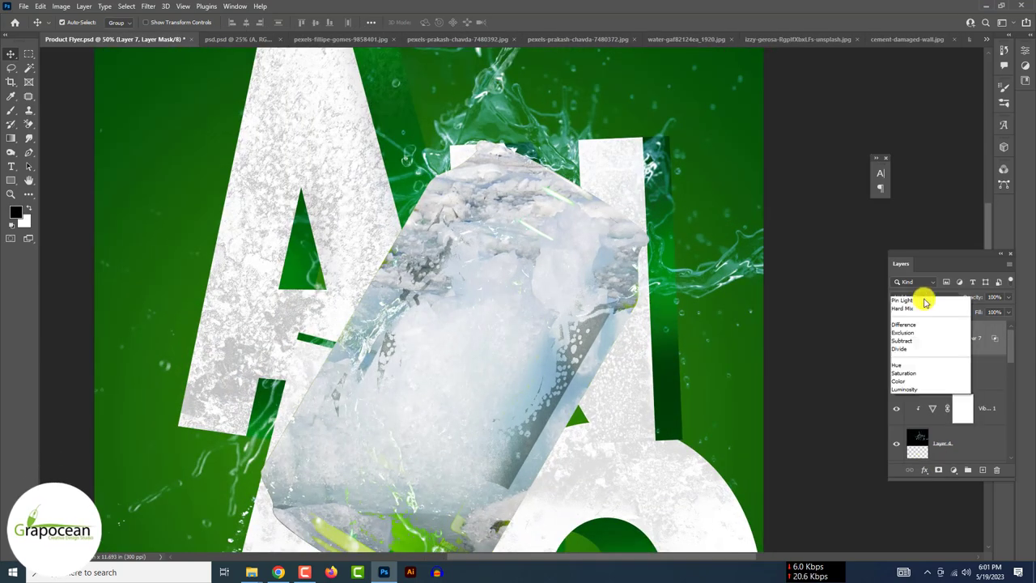
click(928, 438)
double_click(966, 335)
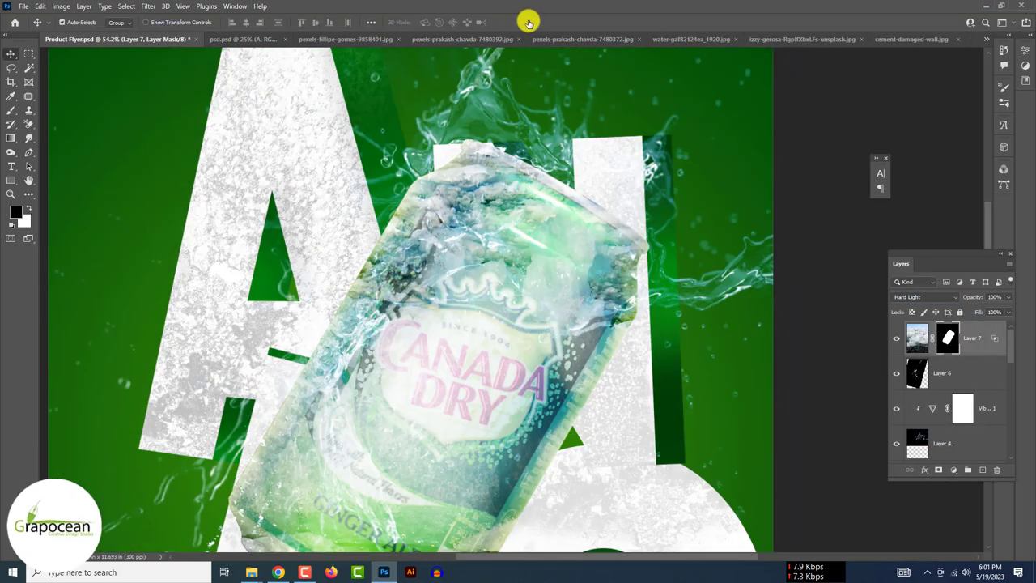
click(942, 319)
key(b)
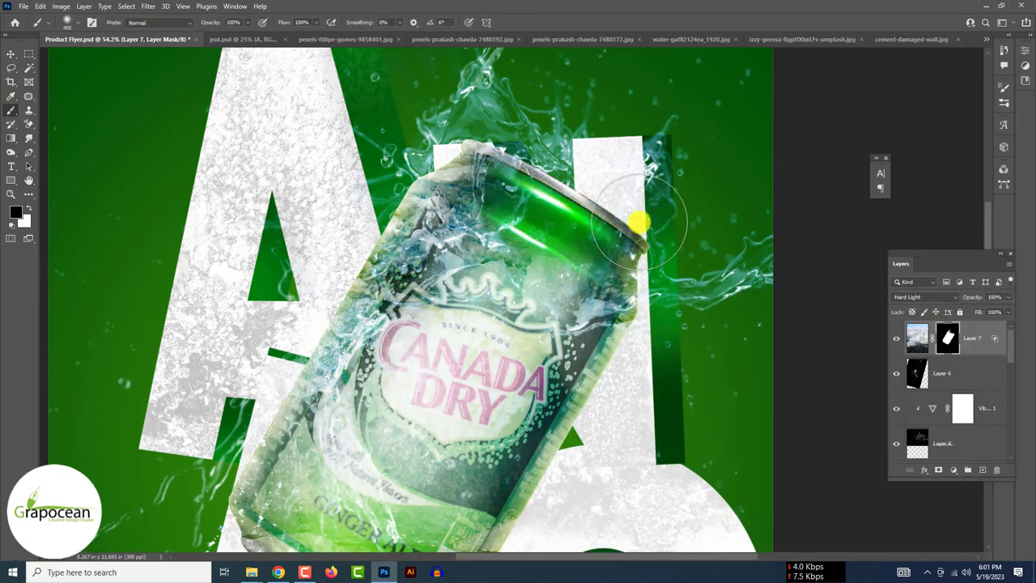
mouse_move(615, 174)
mouse_down()
mouse_move(497, 173)
mouse_move(536, 444)
mouse_move(343, 504)
mouse_up()
Step: Lower the Exposure adjustment to darken the backdrop and letters
key(ctrl+0)
key(v)
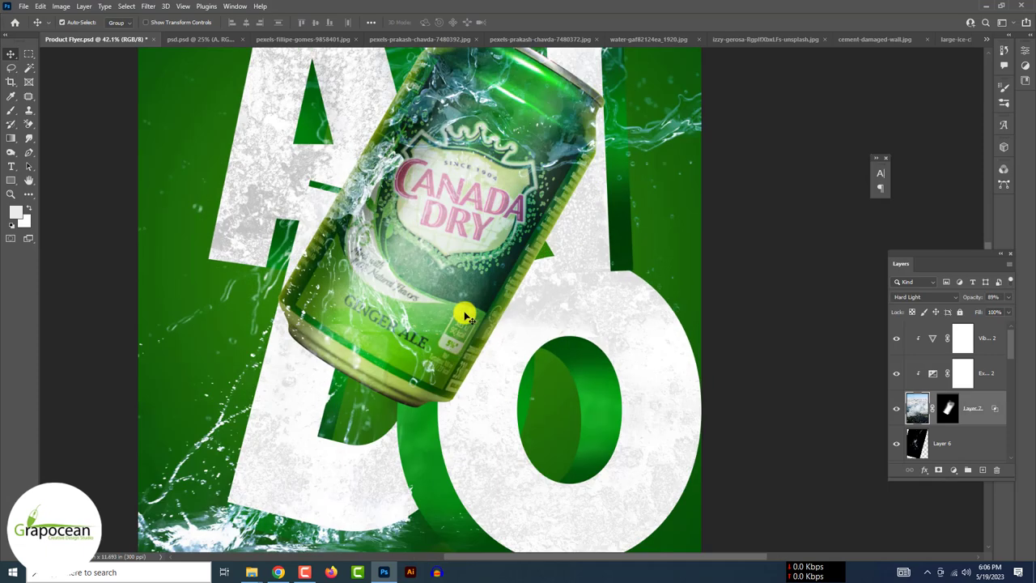
drag(920, 111, 889, 109)
Step: Invert the Exposure 3 mask and paint white streaks at 42% along the bottom splash
click(947, 408)
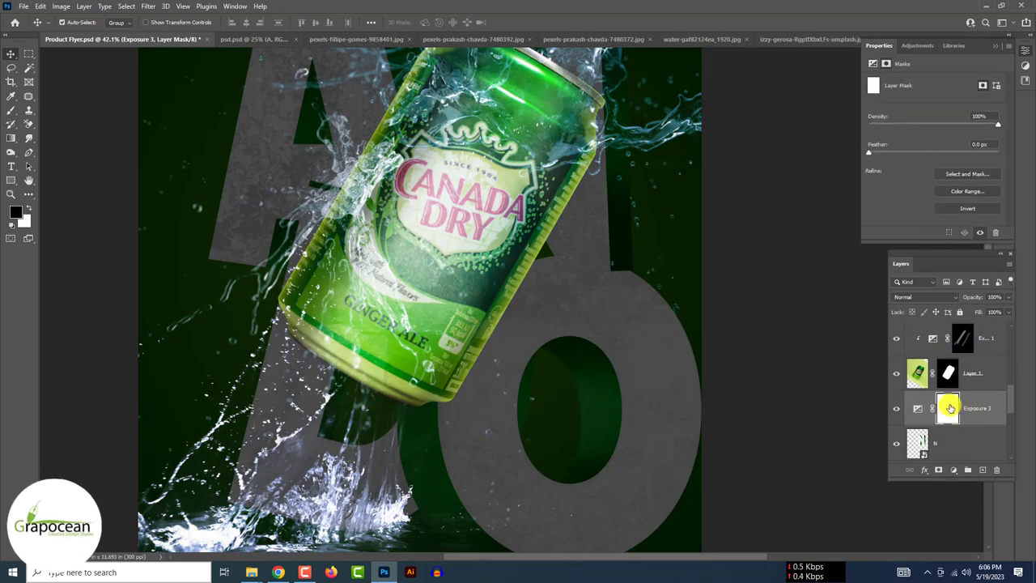
key(ctrl+i)
key(b)
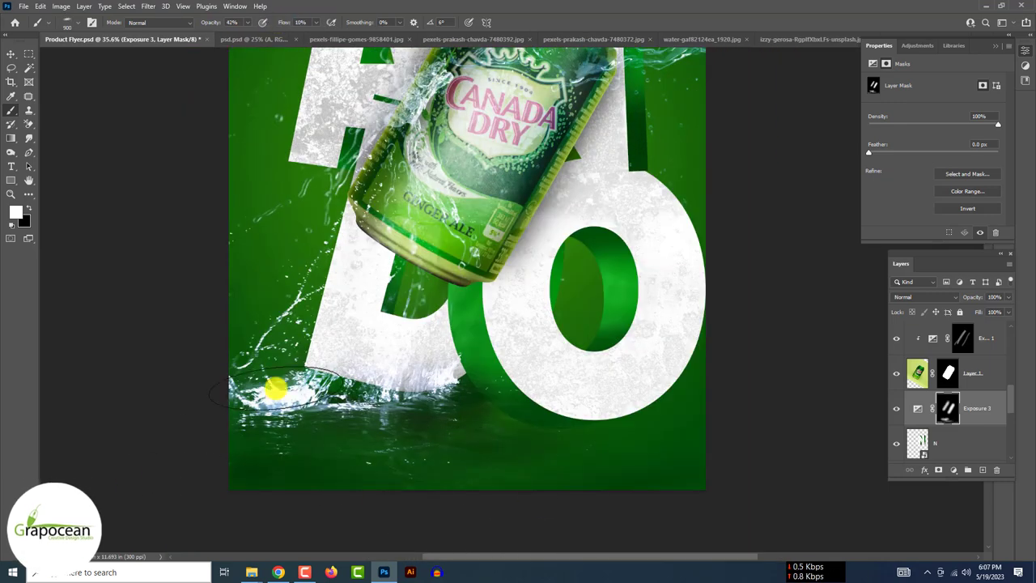
scroll(130, 431, down, 3)
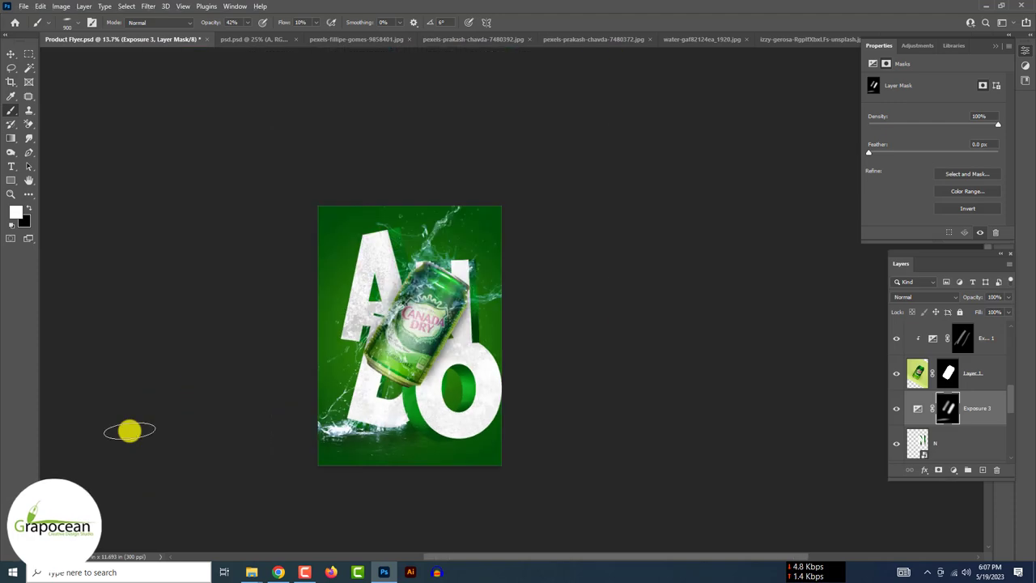
scroll(585, 477, up, 2)
scroll(485, 331, up, 3)
scroll(485, 330, down, 3)
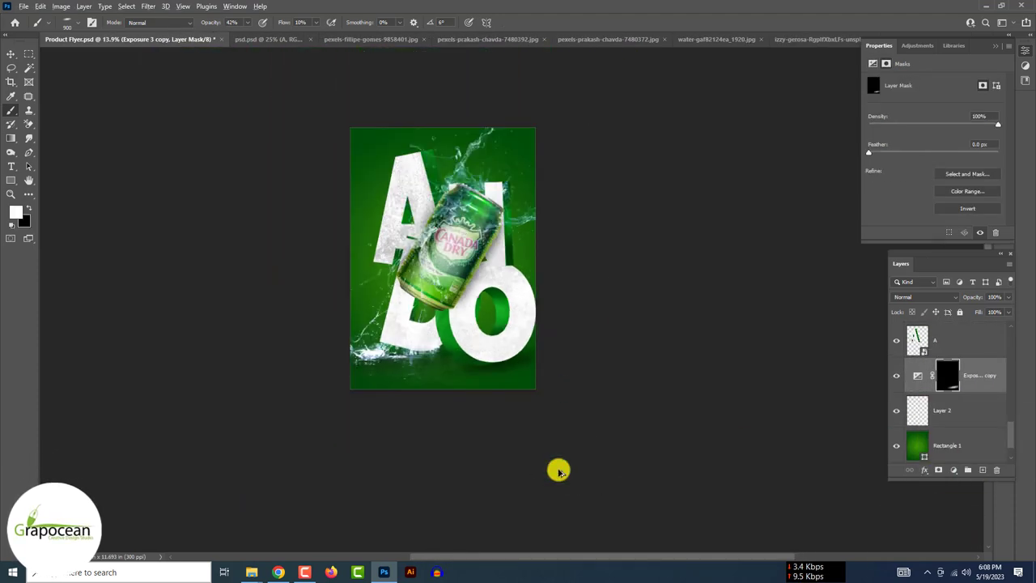
scroll(558, 471, up, 1)
key(x)
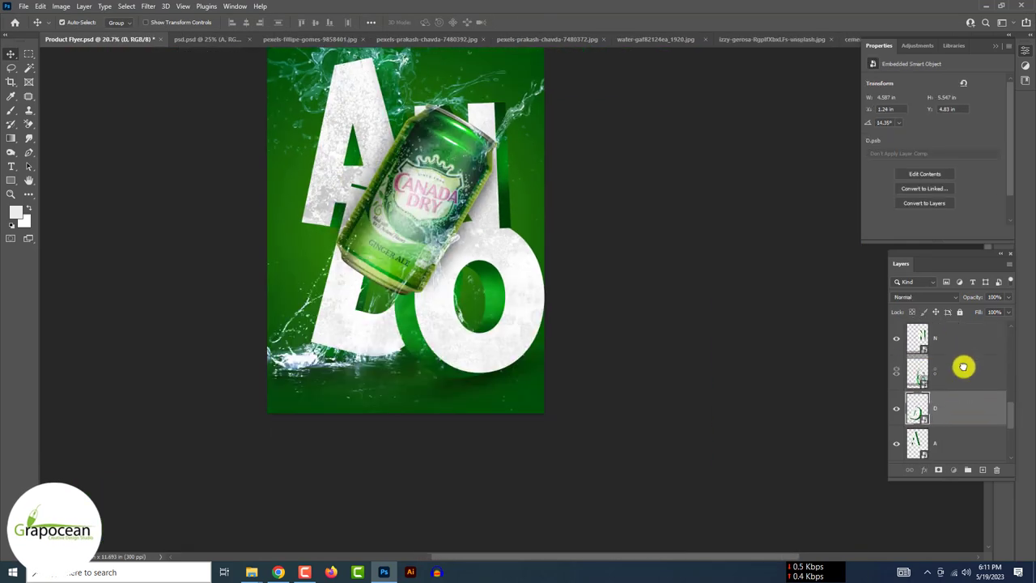
Step: Paint soft 66% streaks on the can's Exposure 1 mask over its lower end by the O
click(613, 350)
scroll(969, 399, down, 2)
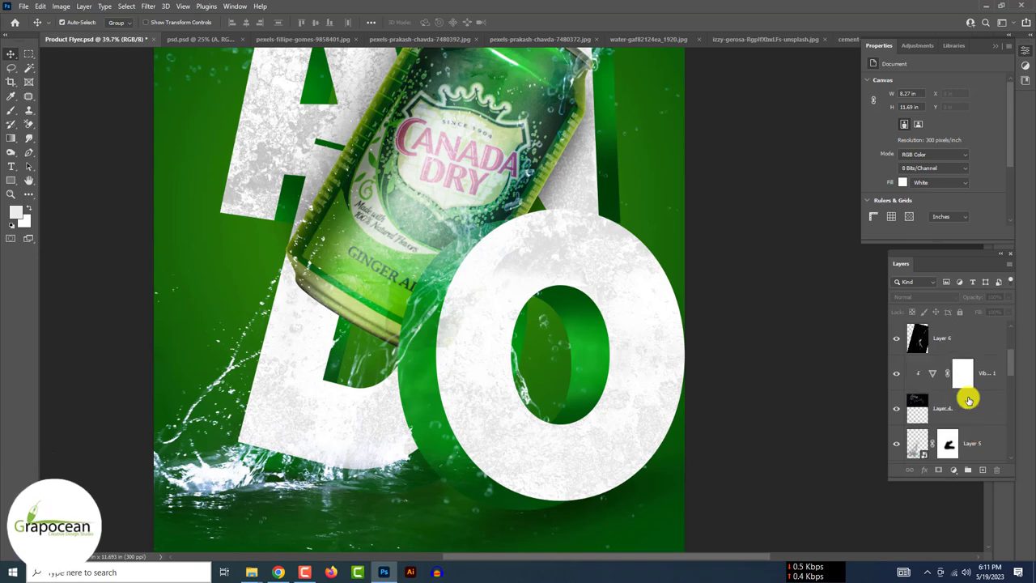
scroll(968, 398, down, 2)
click(963, 382)
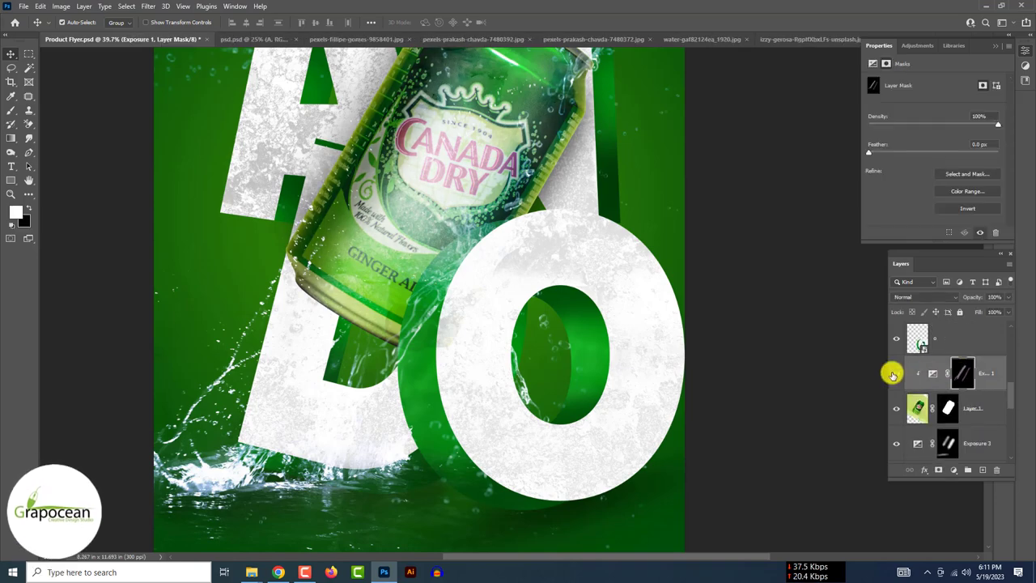
scroll(447, 251, up, 3)
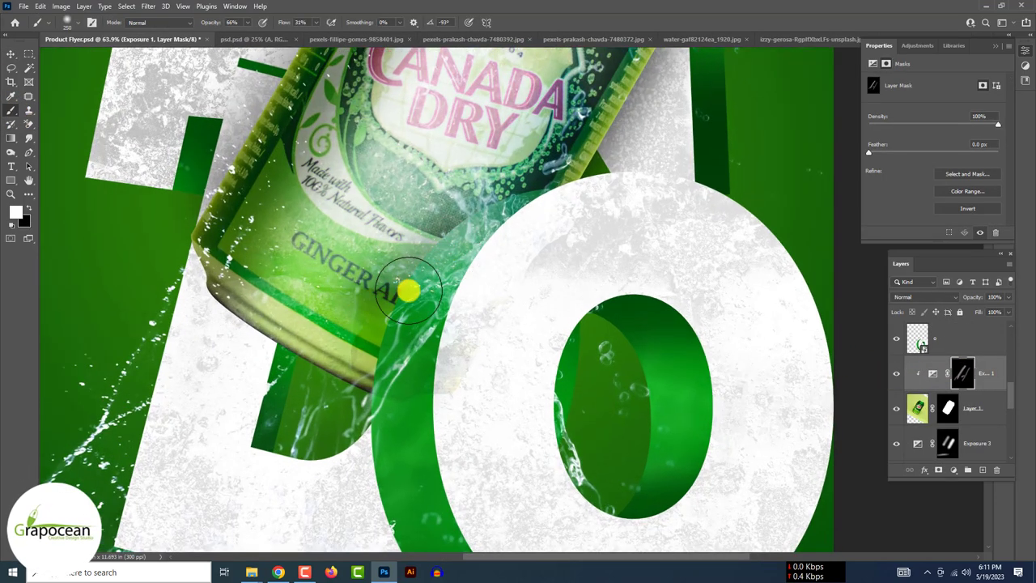
scroll(324, 332, down, 3)
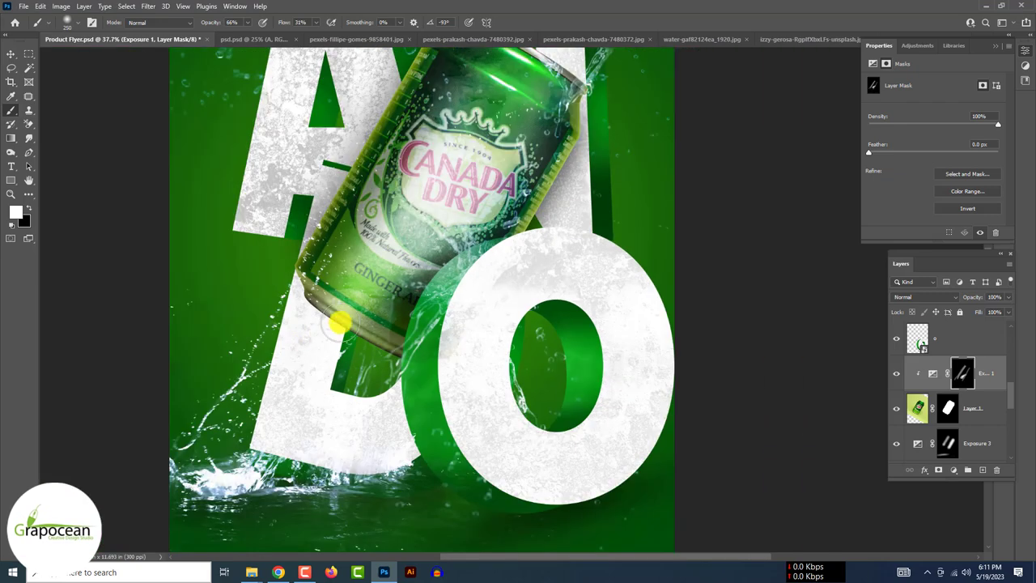
scroll(388, 242, up, 3)
scroll(445, 354, down, 3)
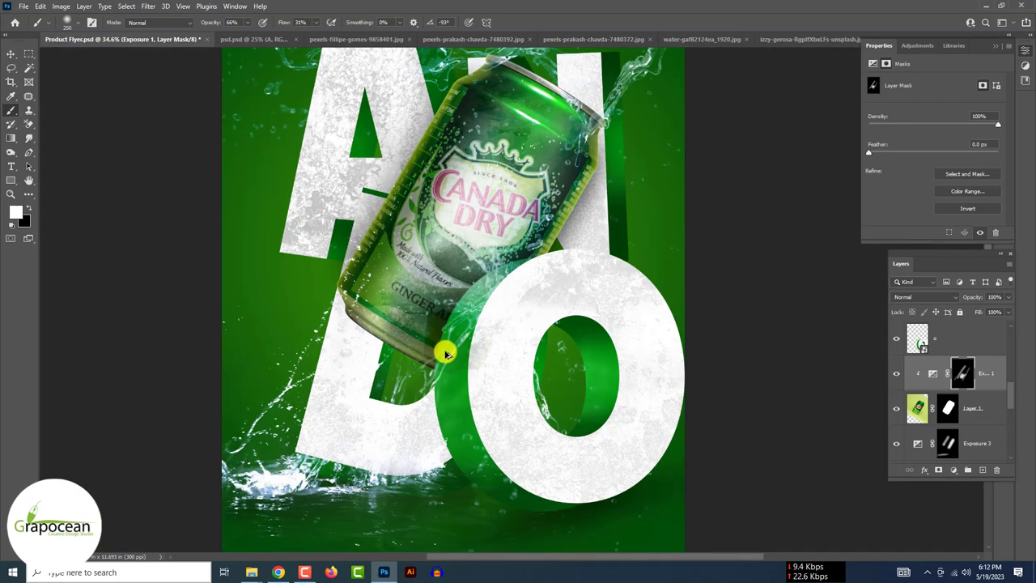
scroll(445, 354, down, 2)
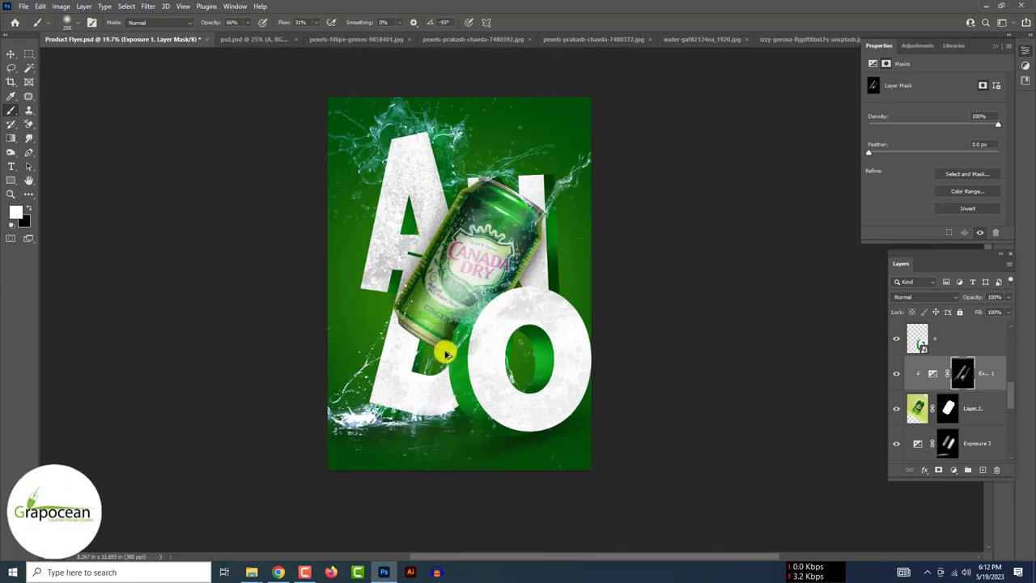
scroll(445, 354, down, 1)
scroll(522, 354, up, 1)
Step: Move the top splash toward the upper right and warp it to bend around the can
click(559, 402)
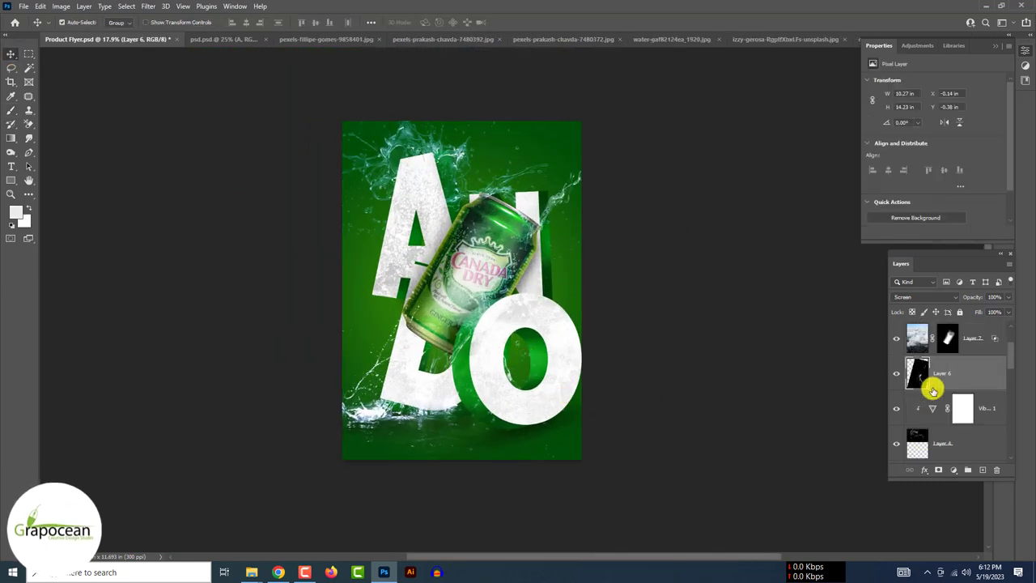
scroll(929, 388, up, 2)
click(896, 339)
click(896, 343)
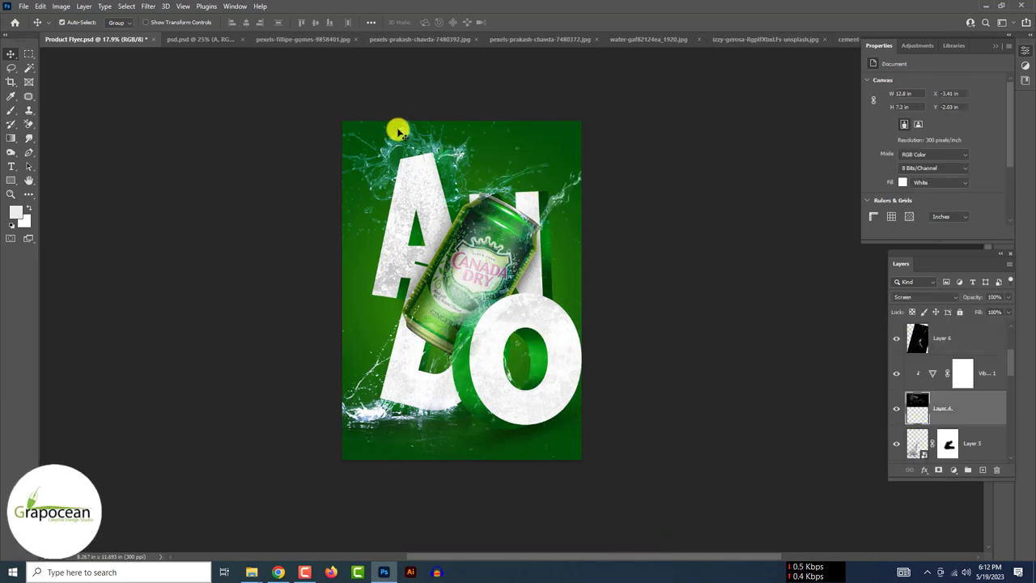
mouse_move(401, 136)
mouse_down()
mouse_move(427, 158)
mouse_move(478, 173)
mouse_up()
key(ctrl+t)
click(482, 22)
drag(474, 224, 484, 193)
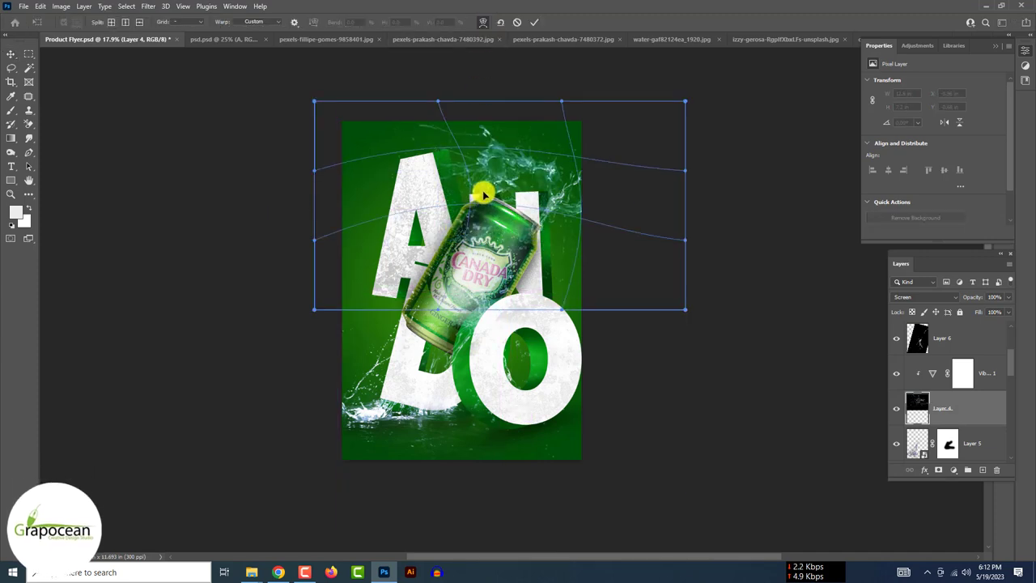
drag(534, 166, 485, 162)
click(534, 22)
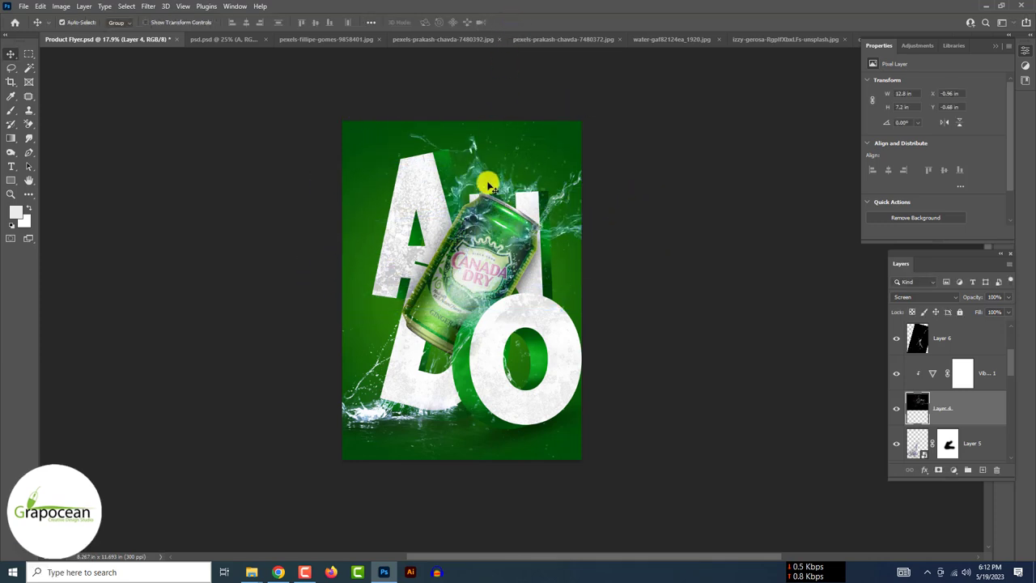
Step: Drag the other splash layer into place around the top of the can
ctrl+click(449, 158)
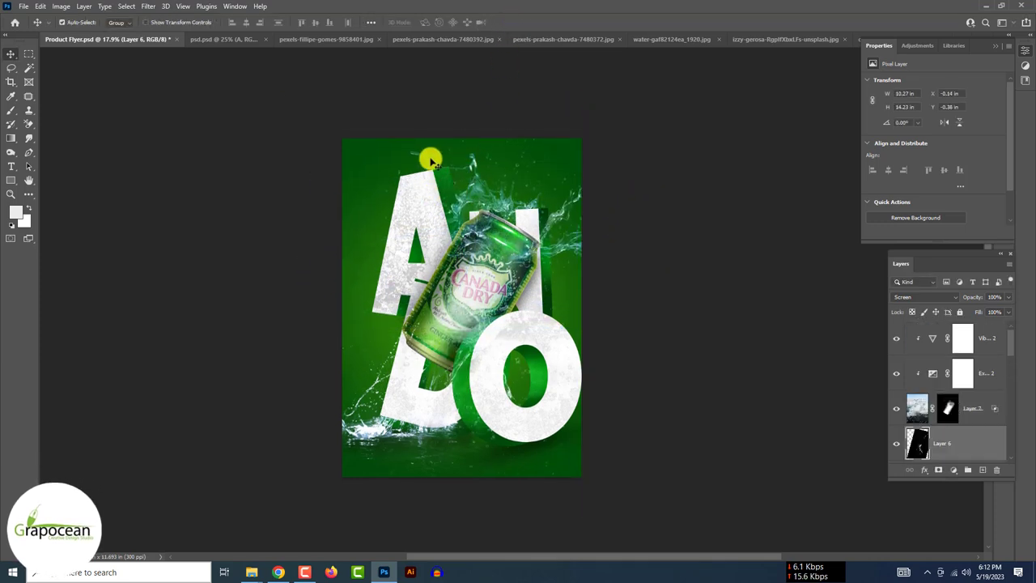
drag(421, 154, 496, 374)
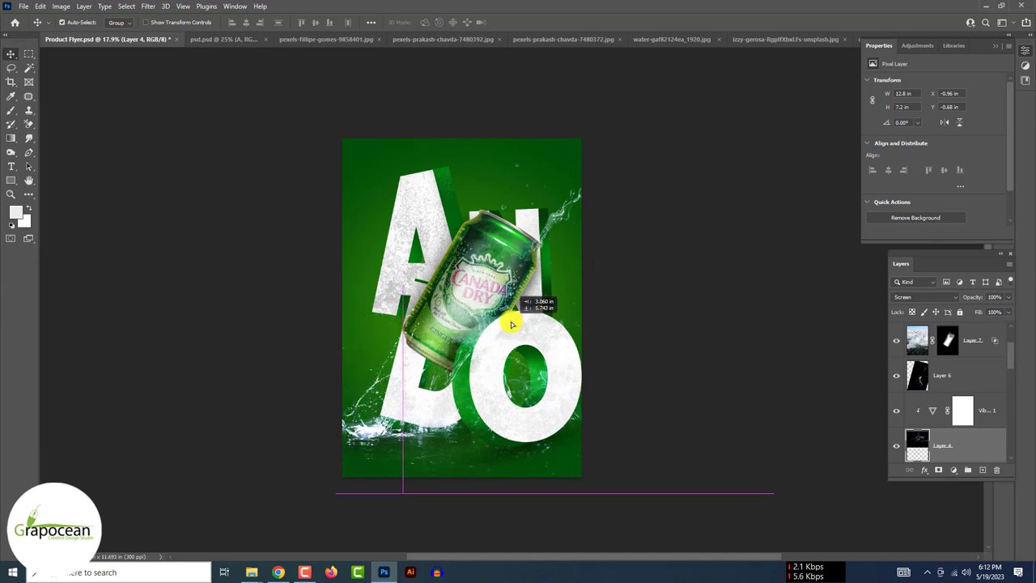
drag(495, 373, 507, 287)
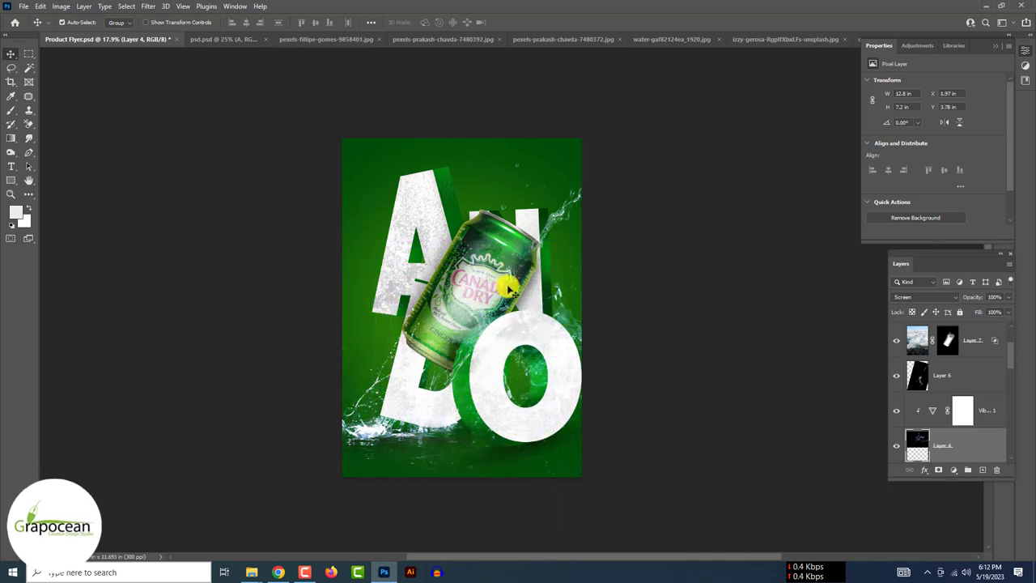
drag(570, 325, 684, 307)
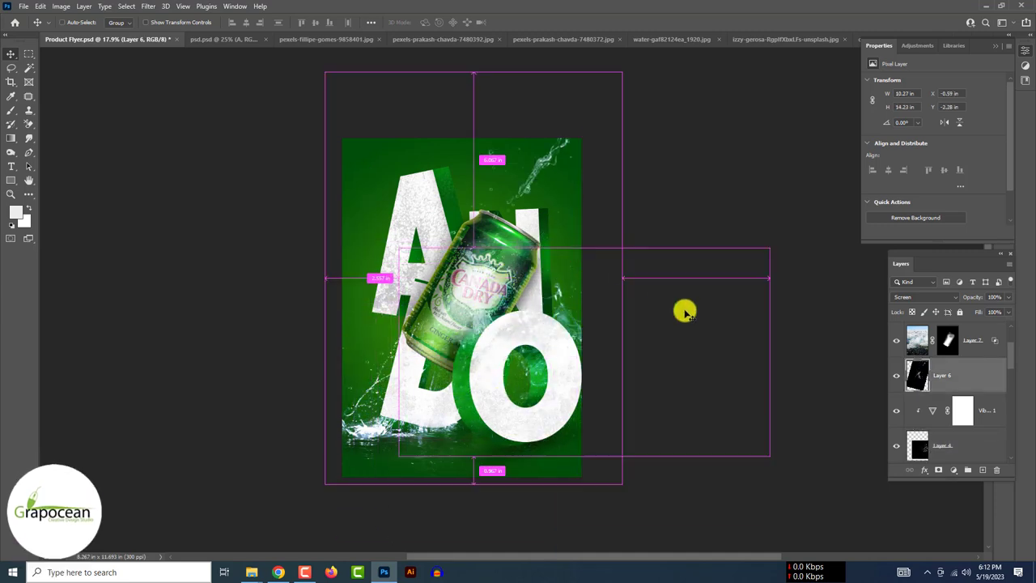
click(675, 346)
scroll(676, 346, down, 1)
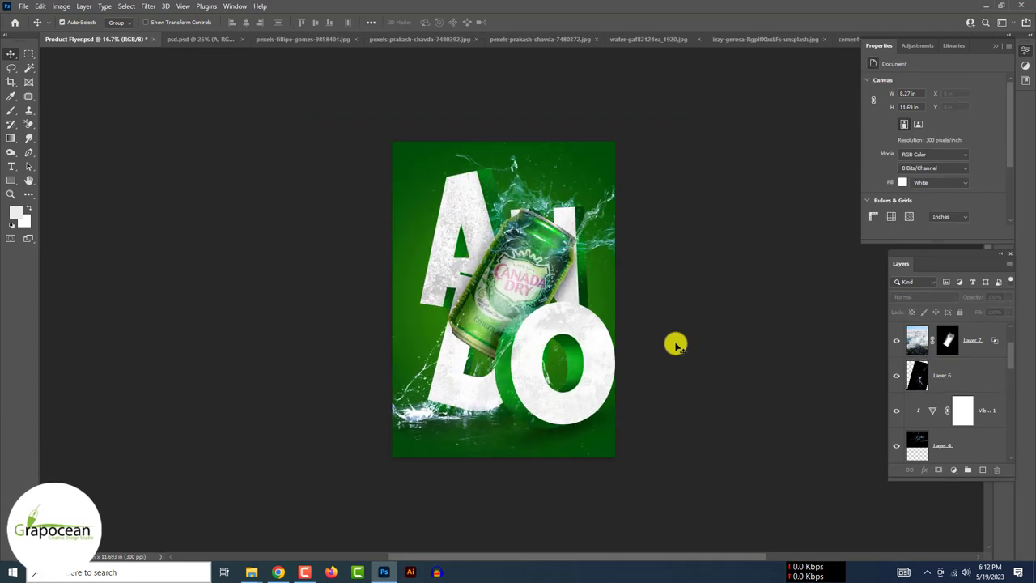
scroll(676, 346, up, 2)
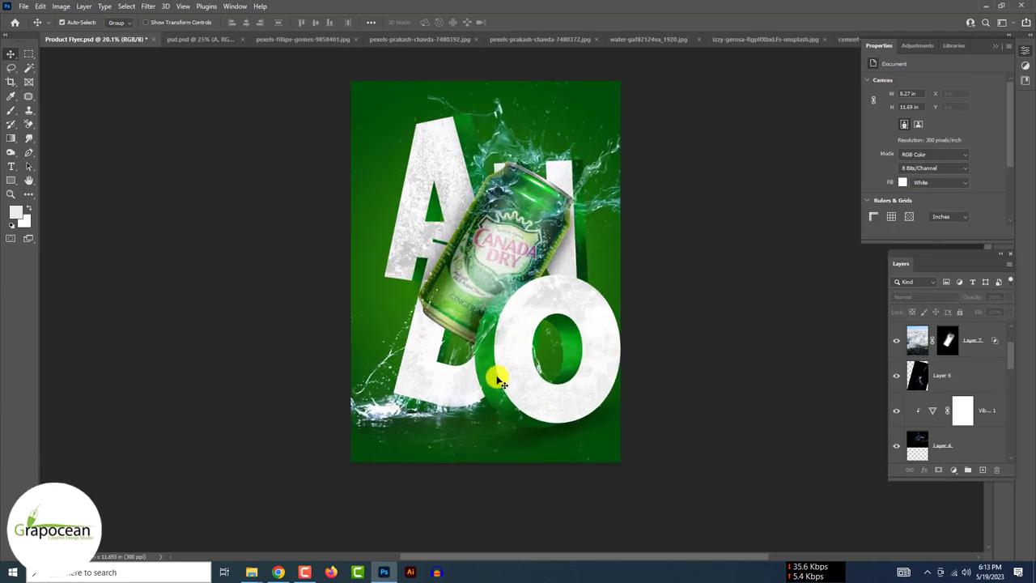
click(488, 374)
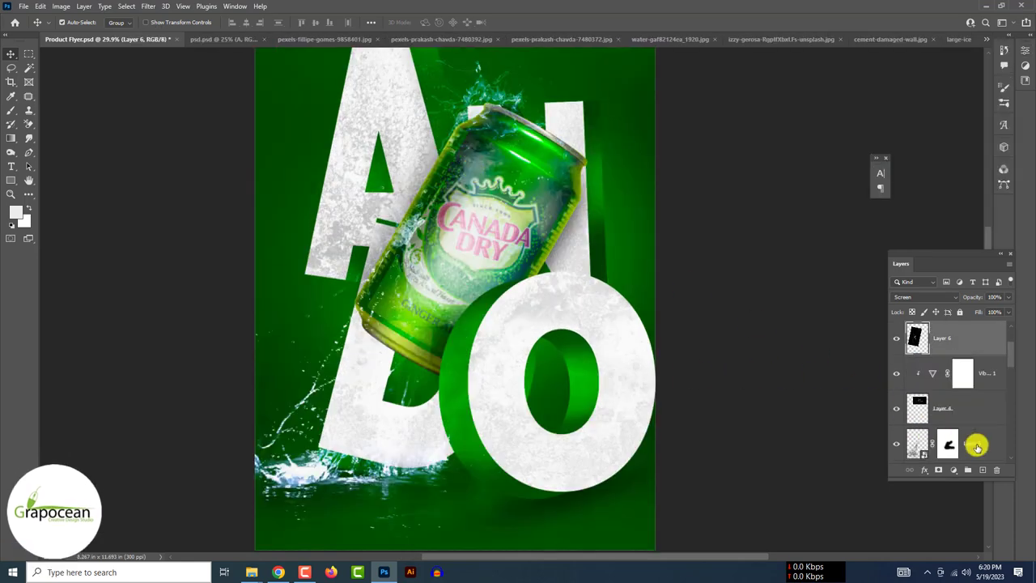
Step: Set the Layer 7 ice overlay's opacity to 68%
click(977, 447)
scroll(977, 437, down, 3)
click(1009, 297)
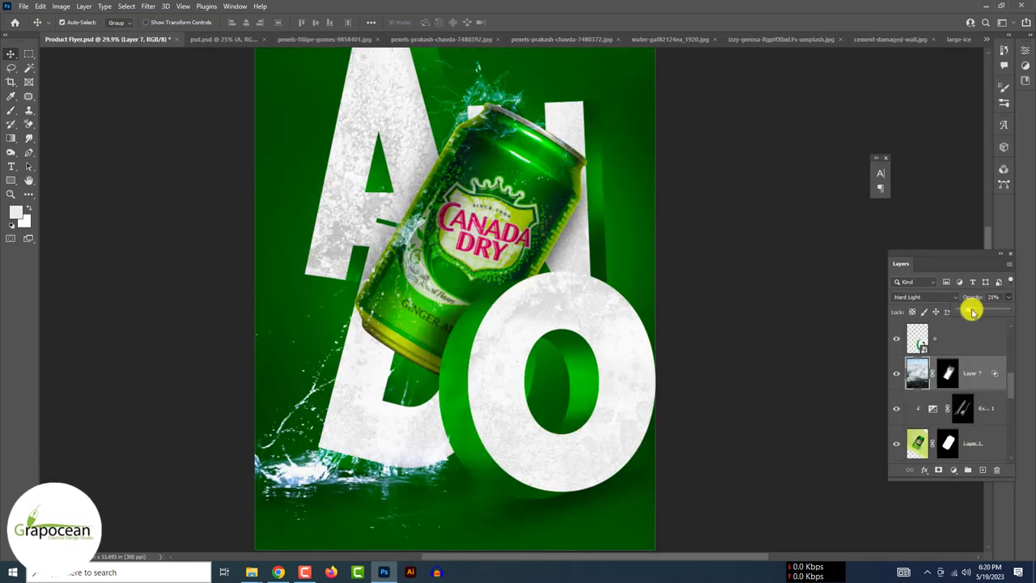
drag(994, 308, 983, 312)
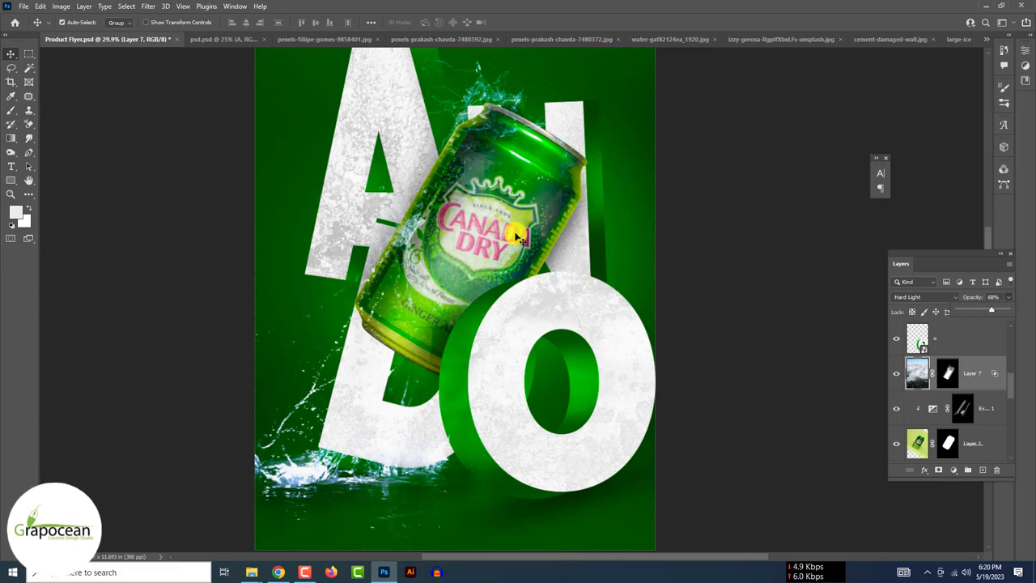
ctrl+click(501, 232)
Step: Compare the can with the ice overlay at 100% and back at 68% opacity
scroll(501, 231, up, 2)
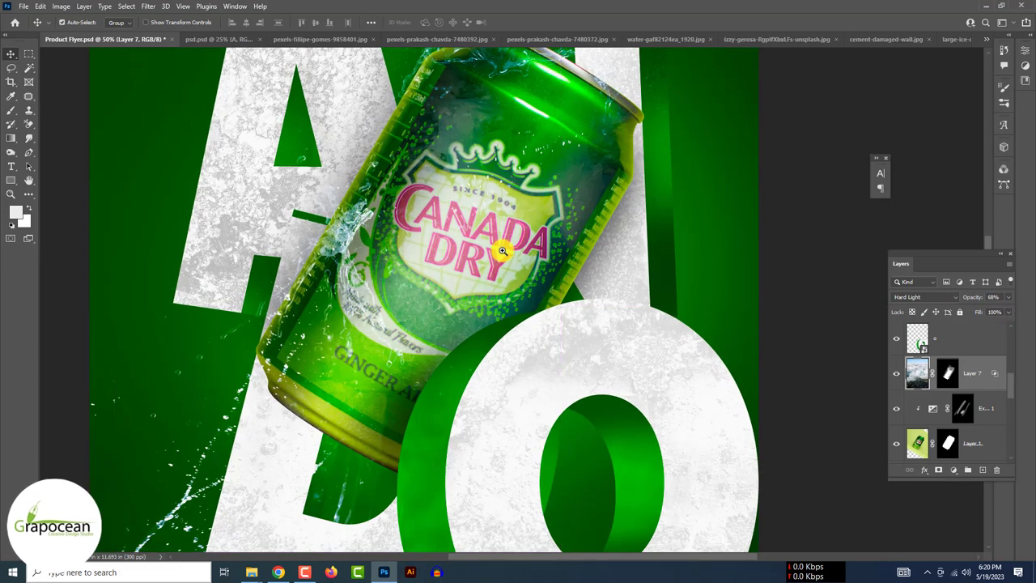
scroll(493, 224, down, 2)
scroll(499, 248, down, 3)
scroll(503, 253, down, 2)
key(0)
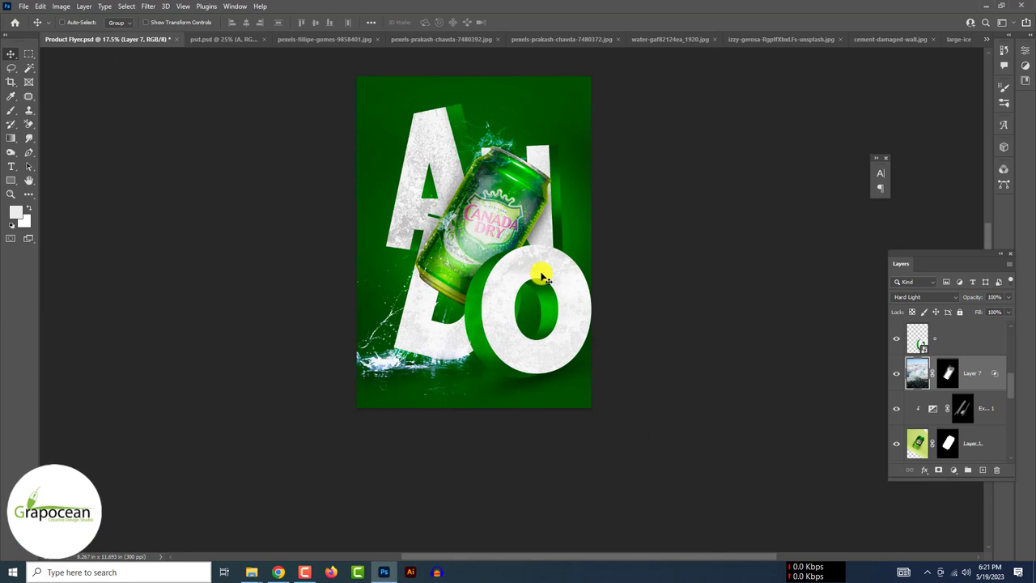
key(6)
key(8)
scroll(540, 276, down, 1)
scroll(539, 295, down, 1)
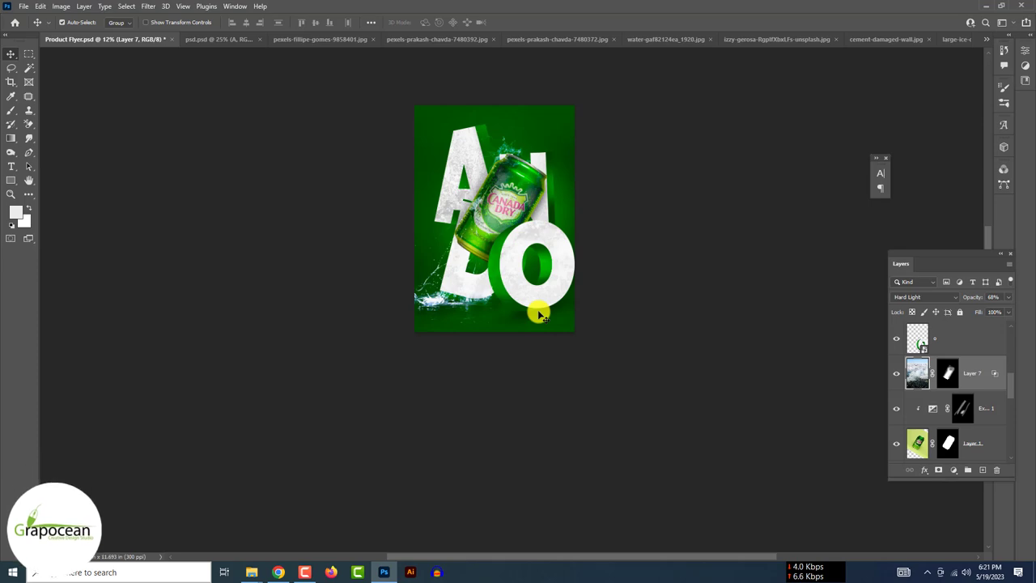
scroll(538, 314, up, 3)
scroll(517, 323, down, 1)
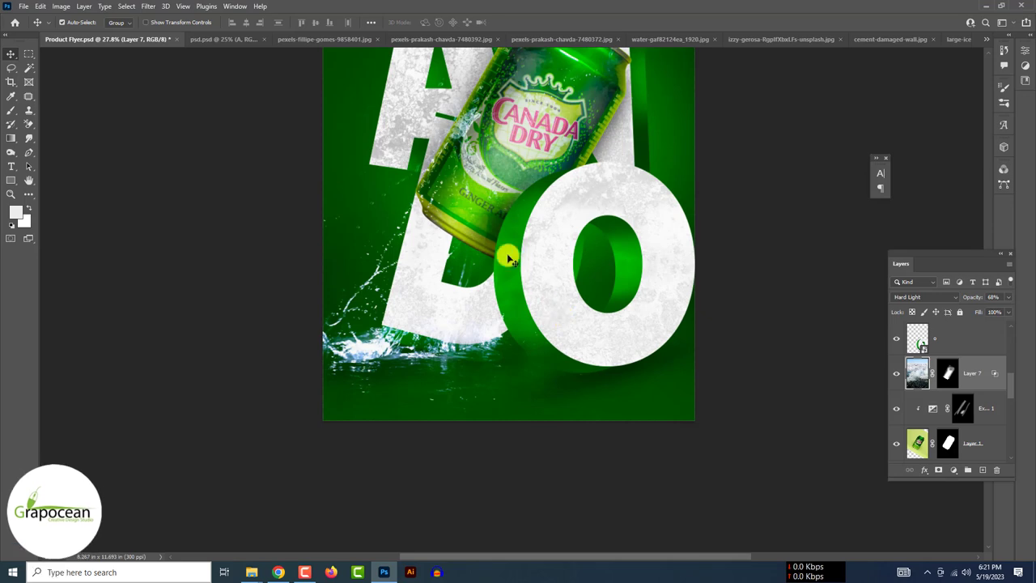
Step: Find the cement-damaged-wall texture among the open images and return to Product Flyer
click(315, 39)
click(812, 42)
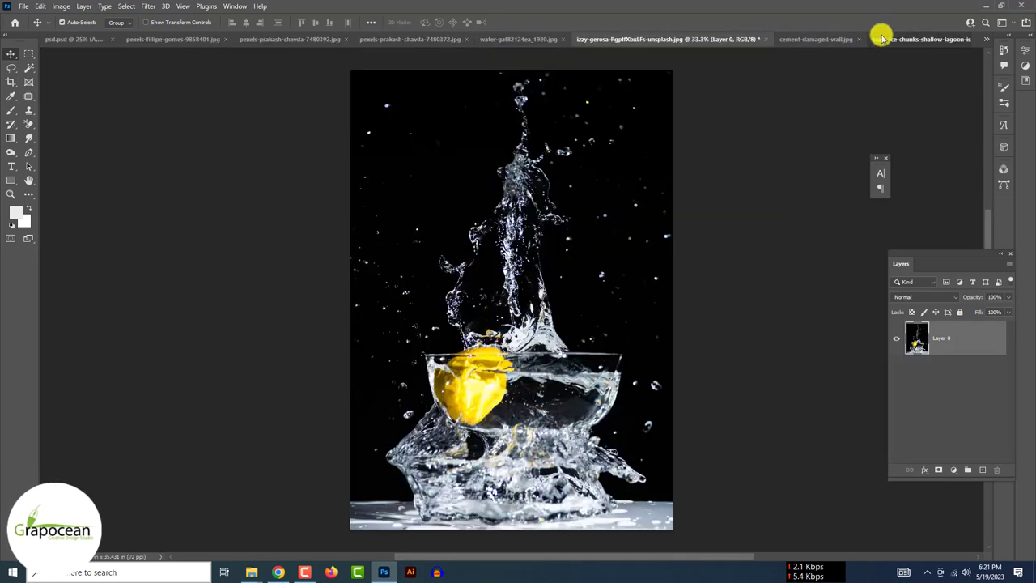
click(882, 39)
click(986, 39)
click(830, 151)
click(984, 42)
click(836, 125)
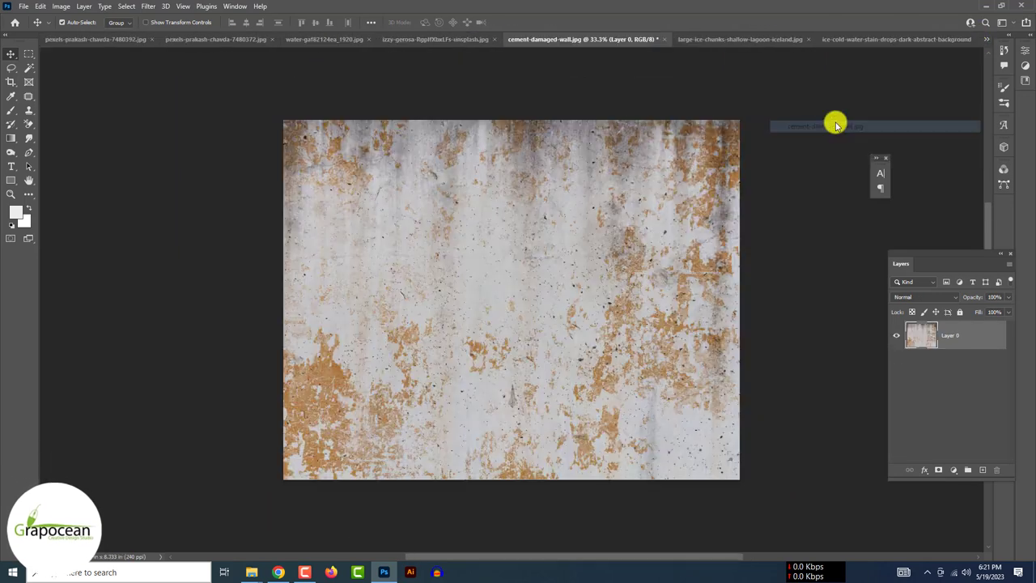
click(986, 39)
click(948, 14)
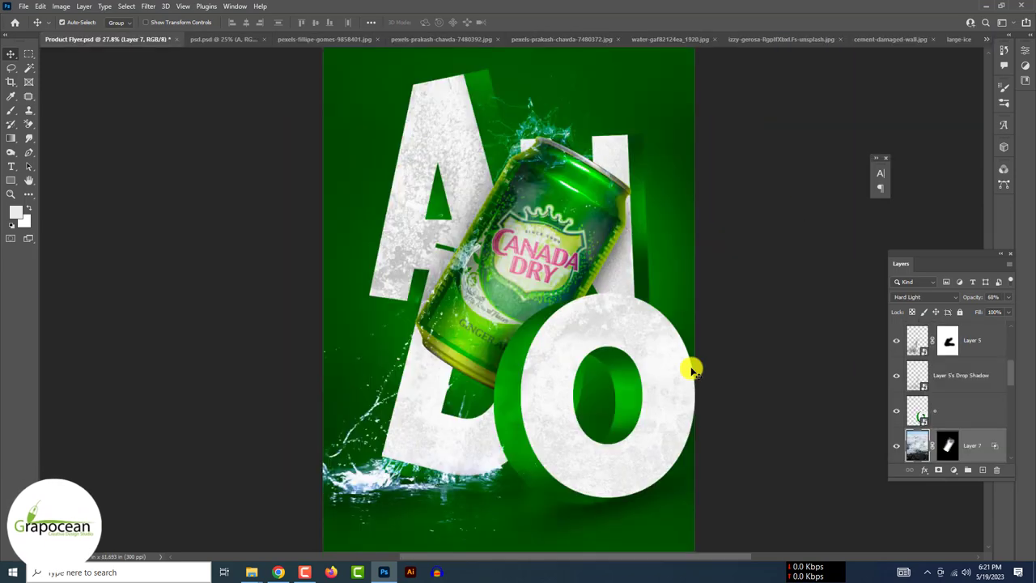
Step: Paste the cement texture above the O layer in Overlay mode and position it over the O
key(ctrl+v)
drag(957, 407, 950, 352)
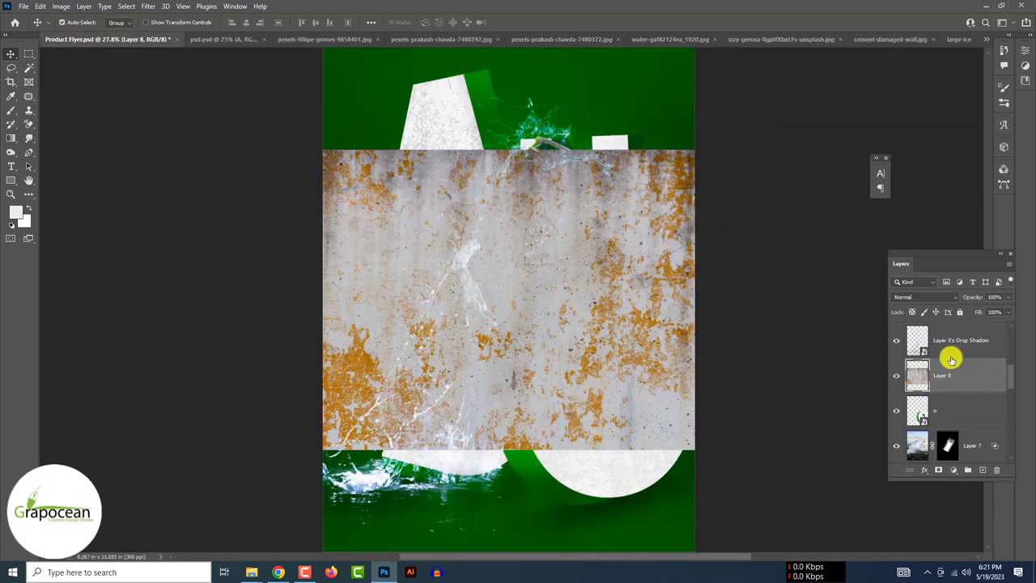
click(915, 297)
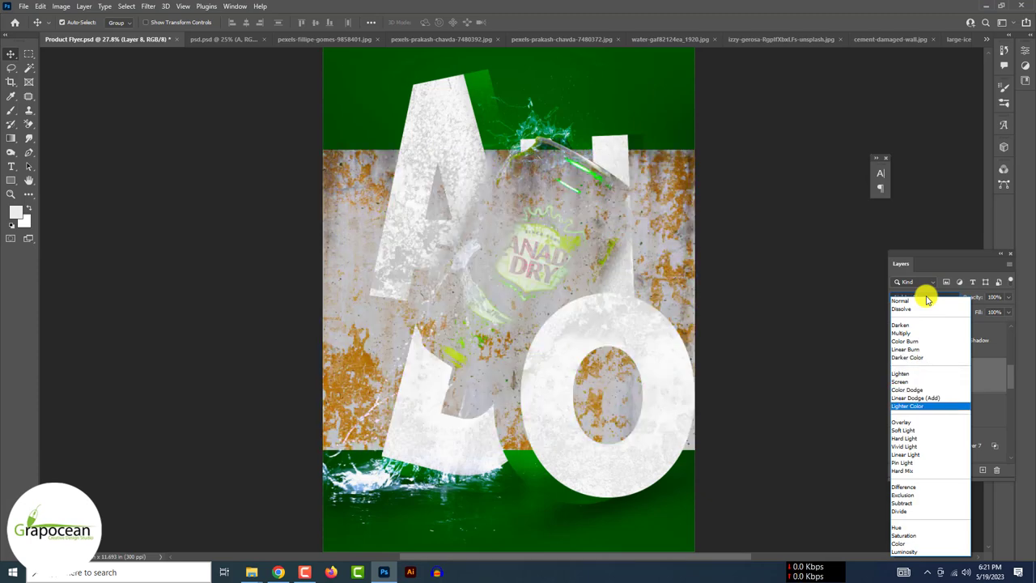
click(925, 424)
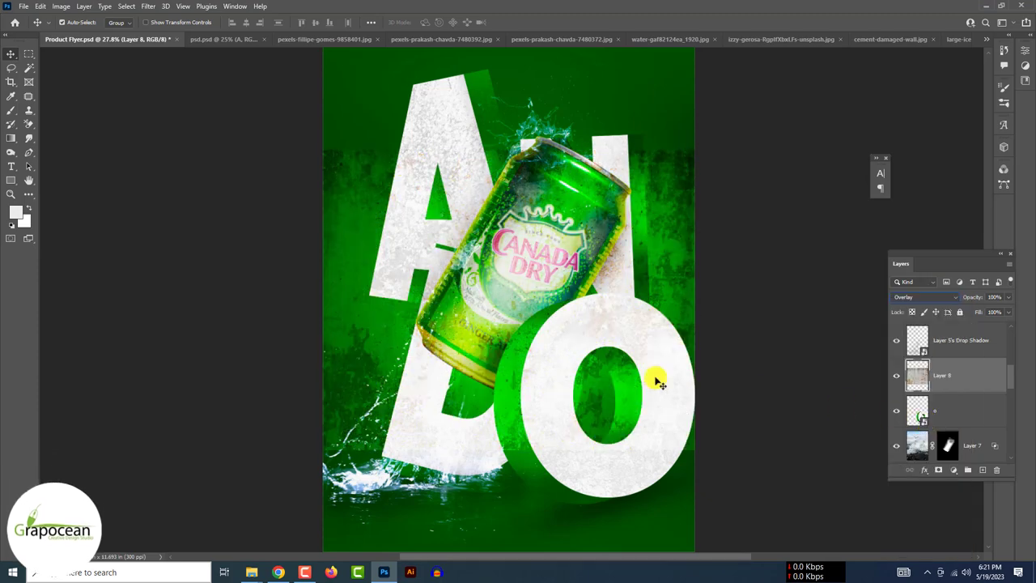
key(ctrl+t)
mouse_move(520, 423)
mouse_down()
mouse_move(493, 423)
mouse_move(505, 434)
mouse_up()
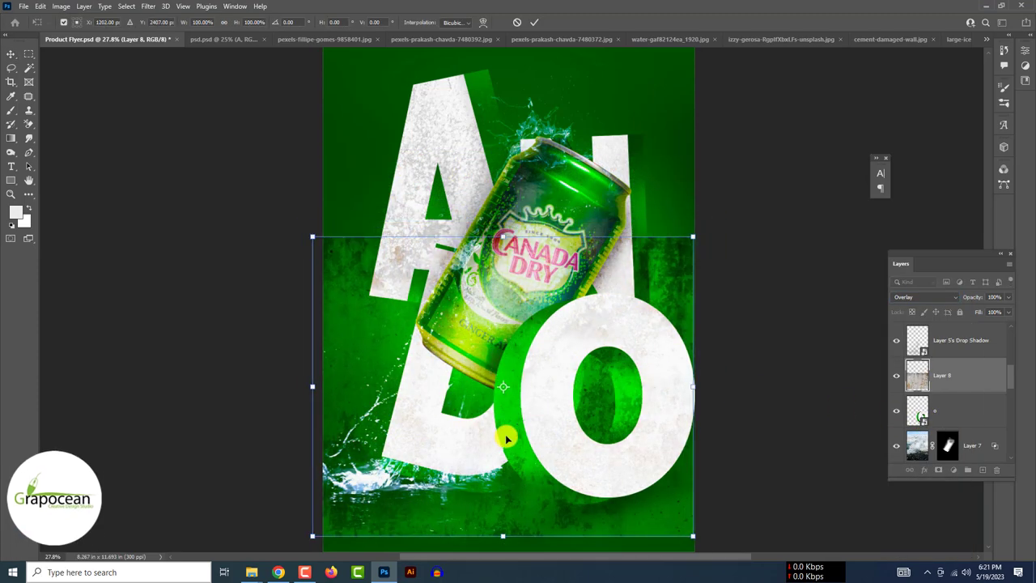
click(536, 23)
Step: Limit the cement texture to the O letter and blend it in Soft Light
click(938, 470)
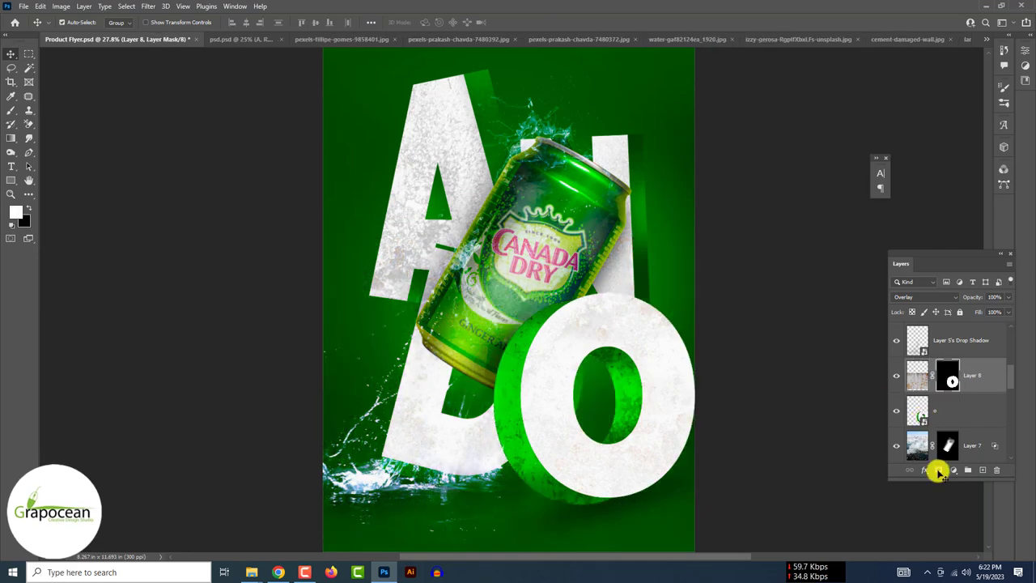
click(923, 298)
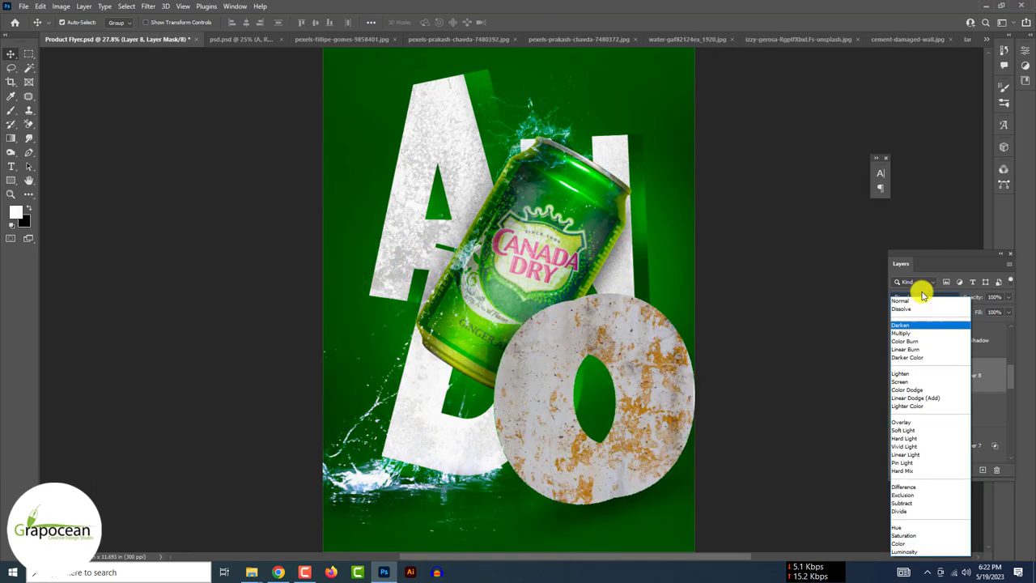
click(939, 433)
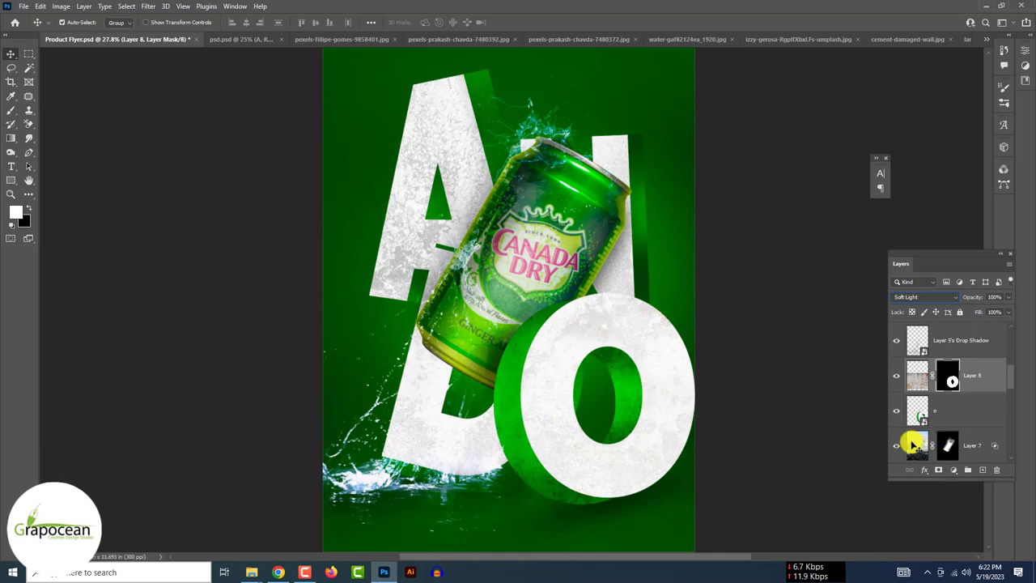
click(802, 490)
scroll(597, 409, down, 3)
scroll(855, 377, up, 4)
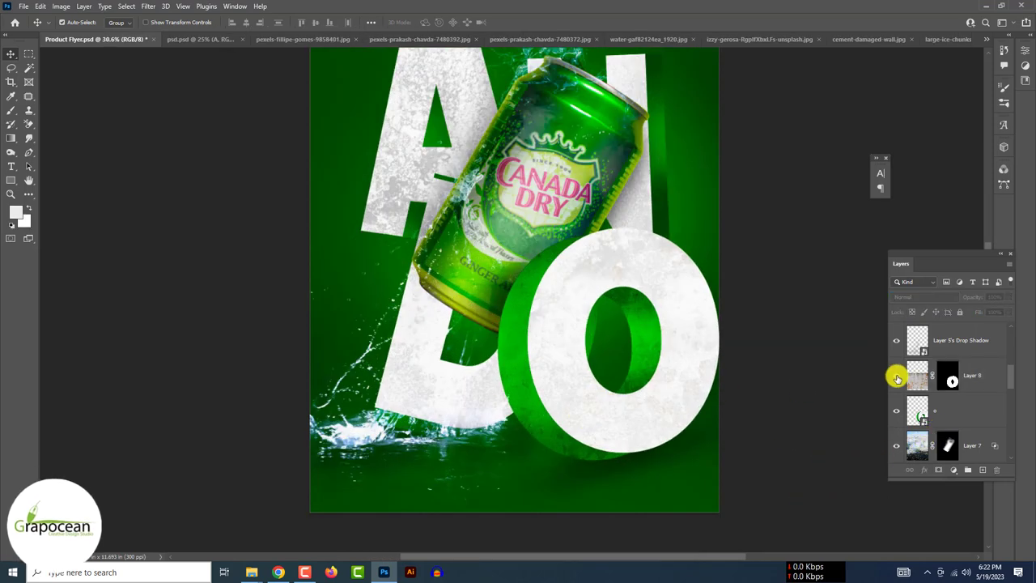
drag(1011, 299, 985, 313)
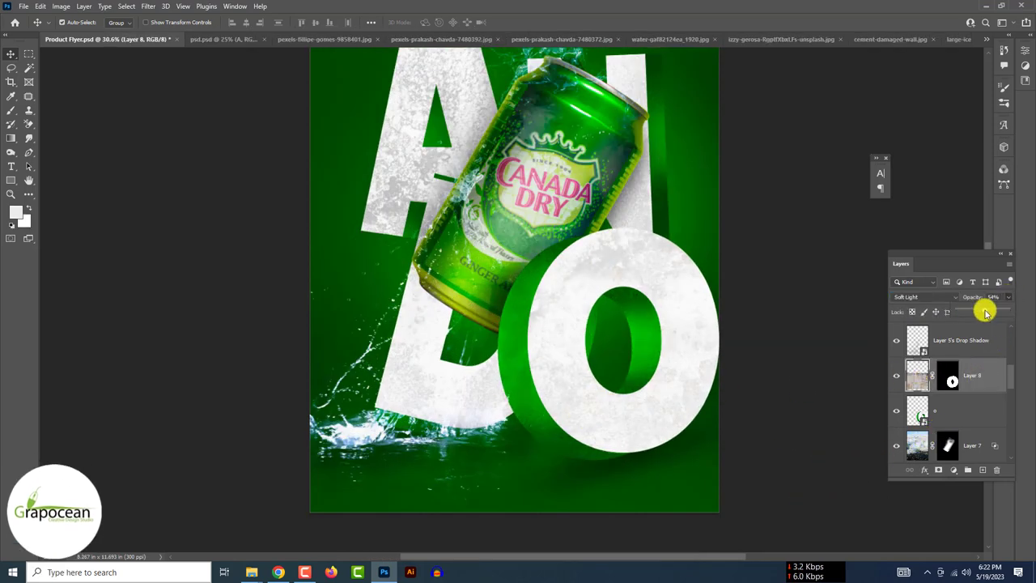
scroll(555, 470, down, 5)
click(558, 467)
scroll(538, 415, up, 2)
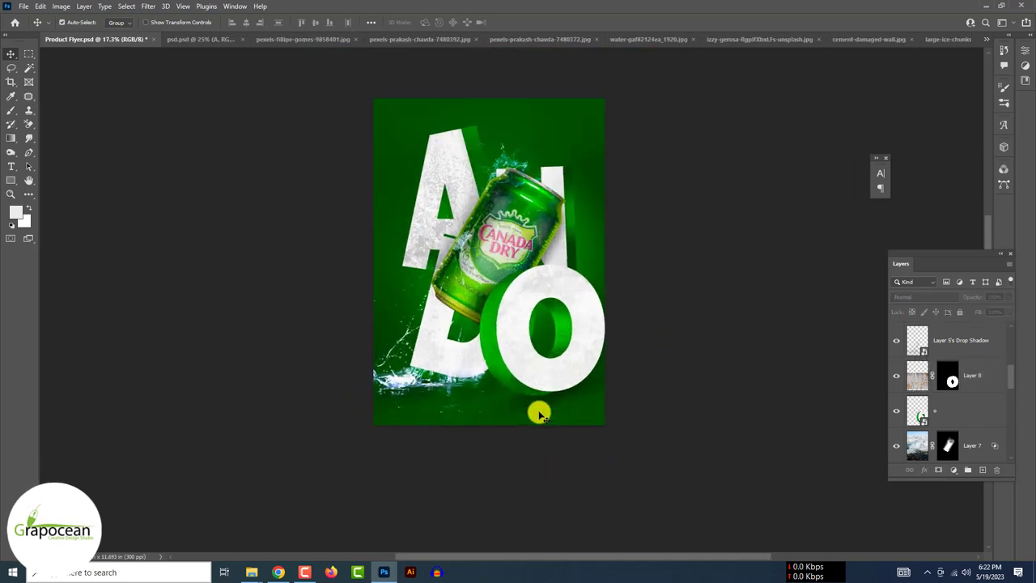
scroll(427, 289, up, 1)
scroll(428, 289, up, 2)
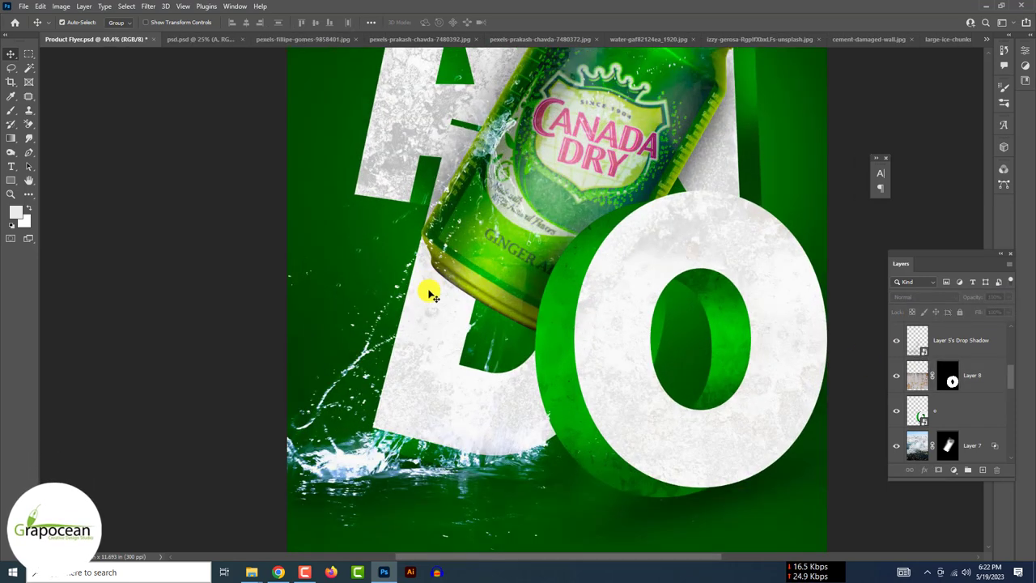
scroll(385, 367, down, 2)
scroll(384, 367, down, 1)
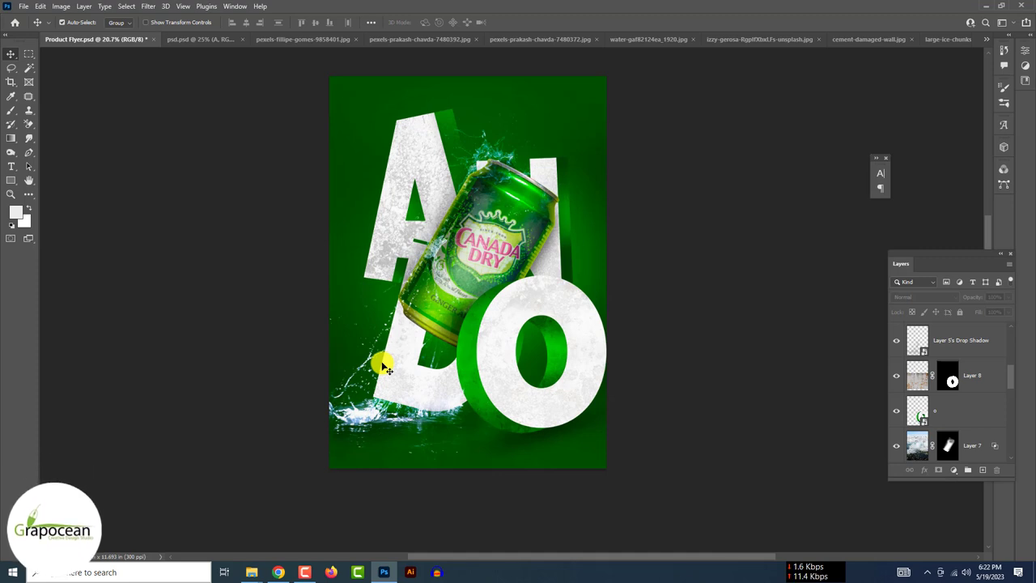
scroll(385, 368, down, 3)
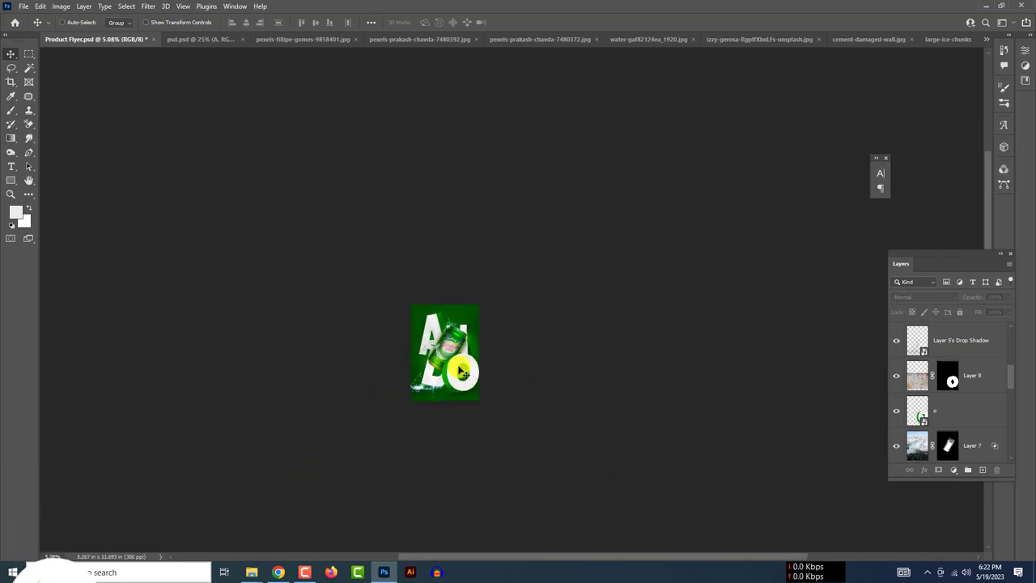